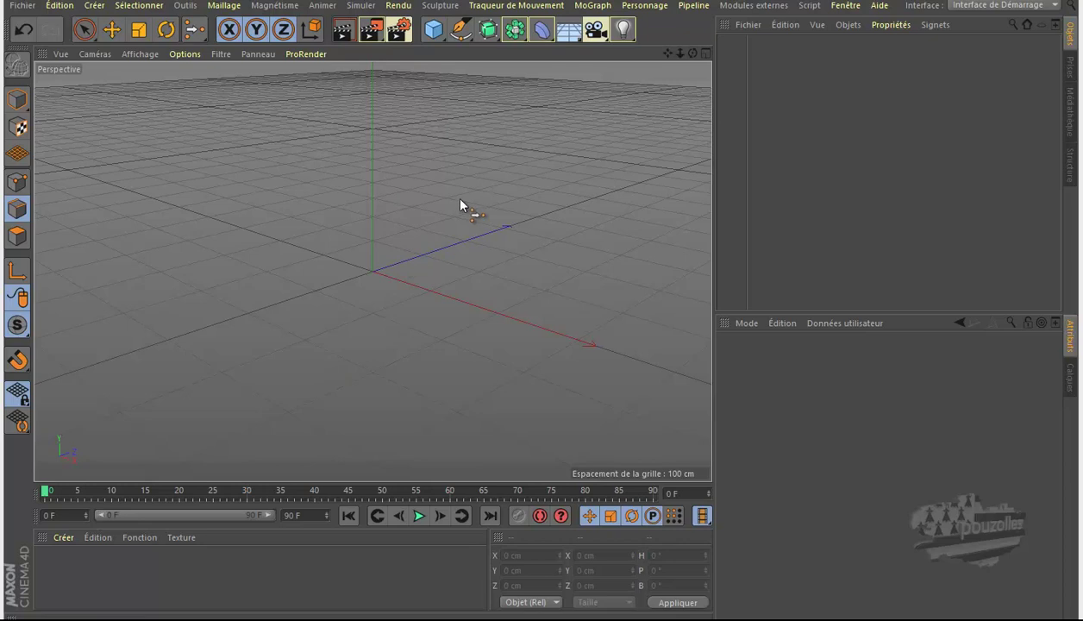
Add a default cube to the scene and convert it to an editable polygon object
{"action": "left_click", "coordinate": [111, 30]}
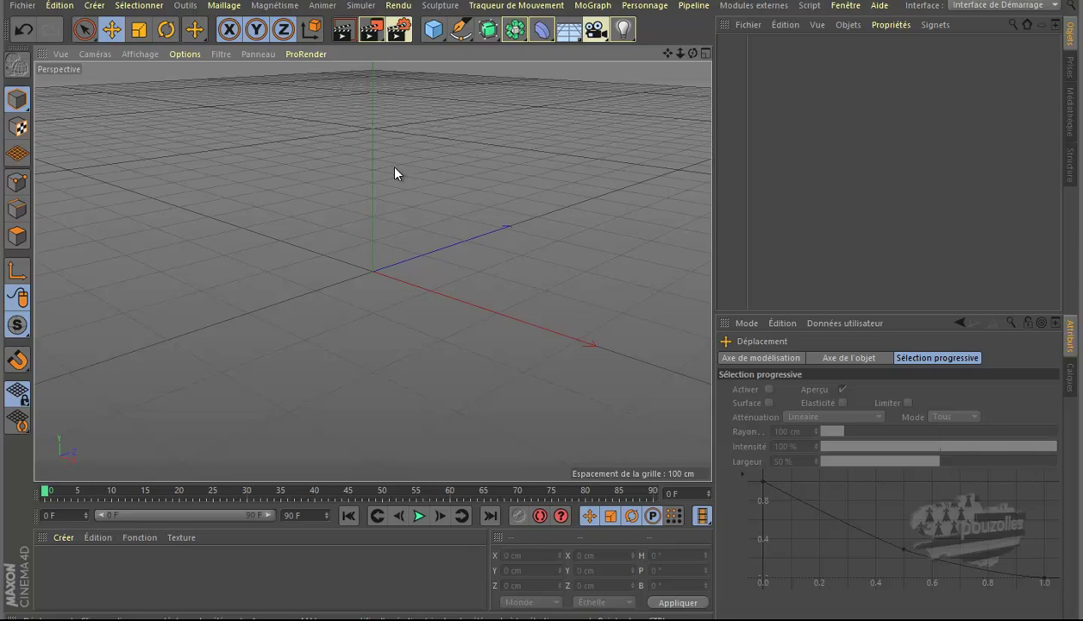
{"action": "left_click", "coordinate": [433, 34]}
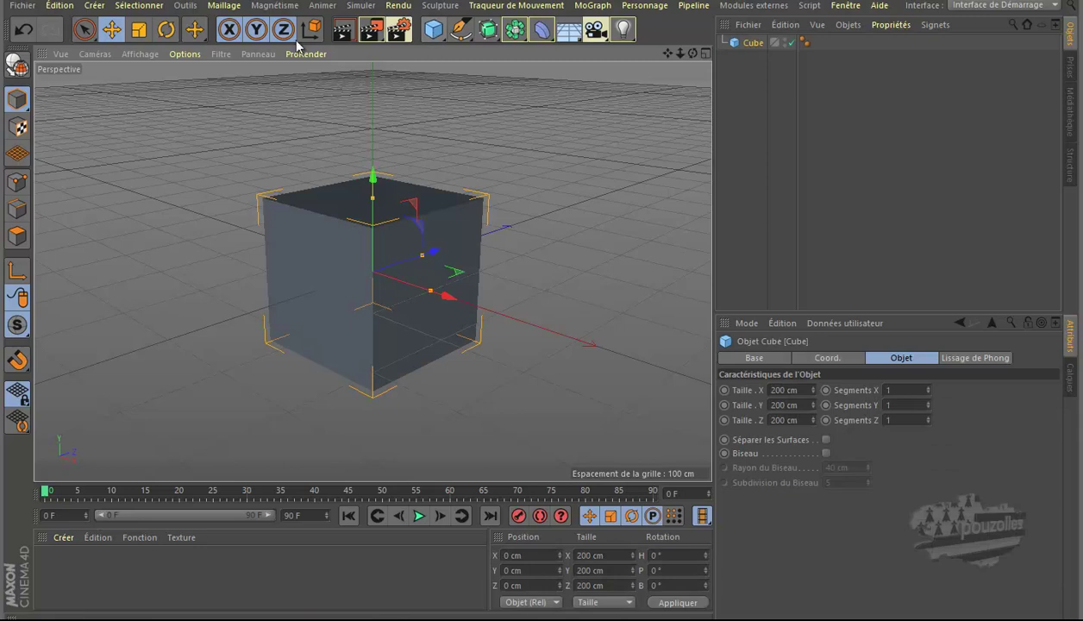
{"action": "left_click", "coordinate": [18, 63]}
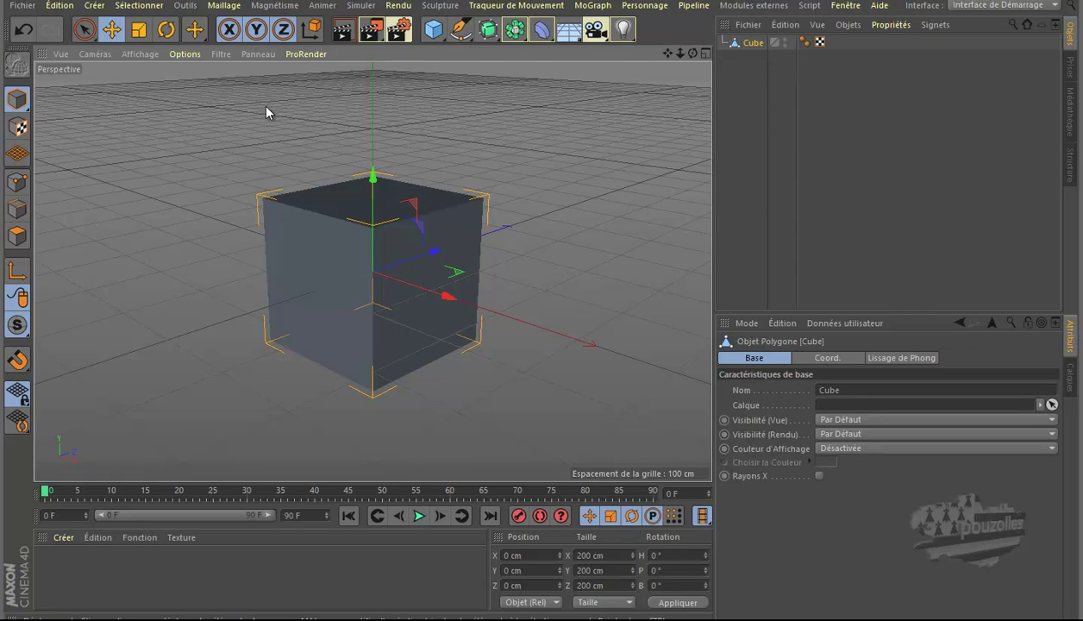
Activate the Couteau Boucle/Trajectoire knife after trying Couteau Ligne, and switch the cube to edge mode
{"action": "key", "text": "k"}
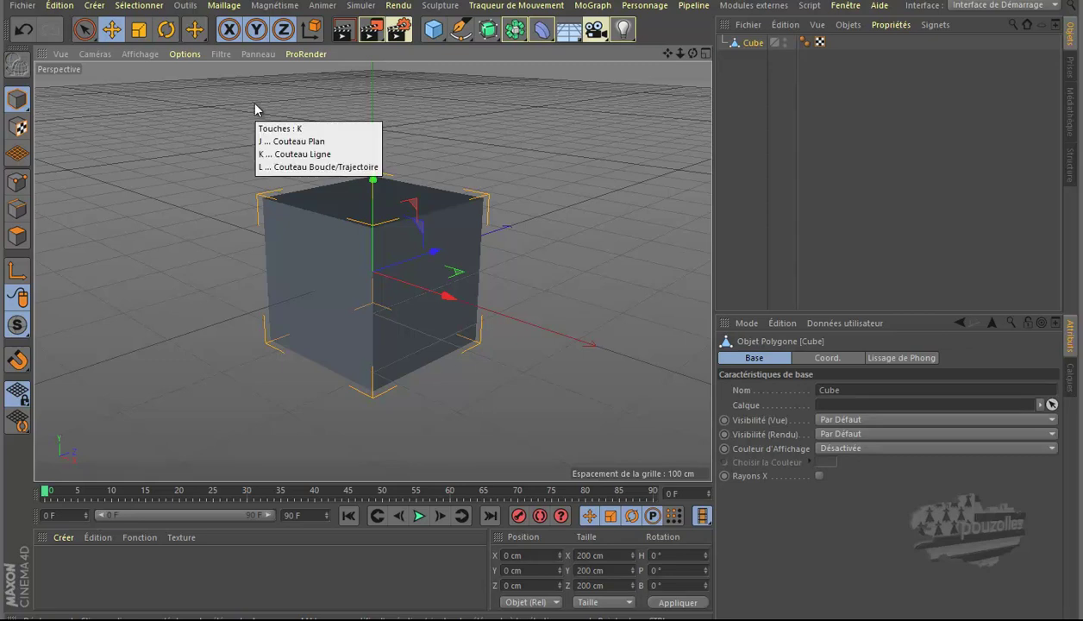
{"action": "key", "text": "k"}
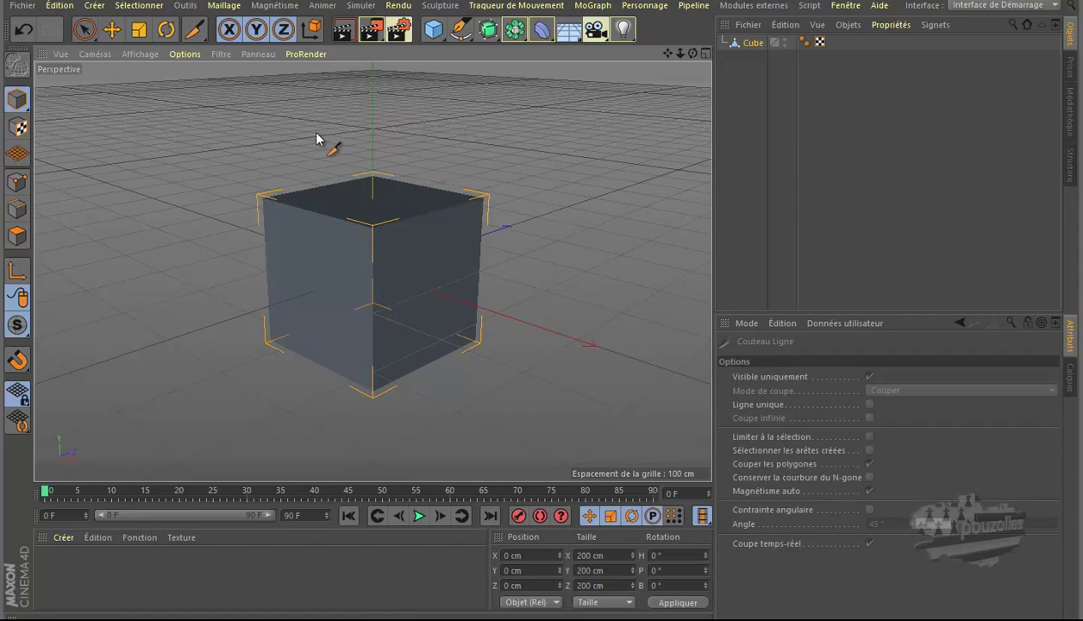
{"action": "key", "text": "k"}
{"action": "key", "text": "k"}
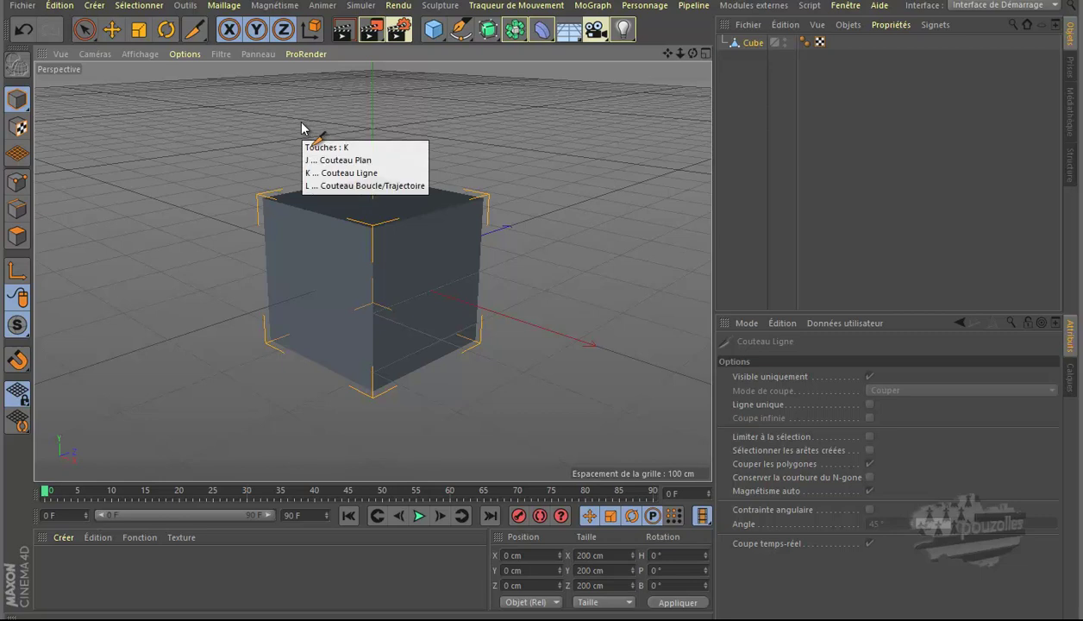
{"action": "key", "text": "l"}
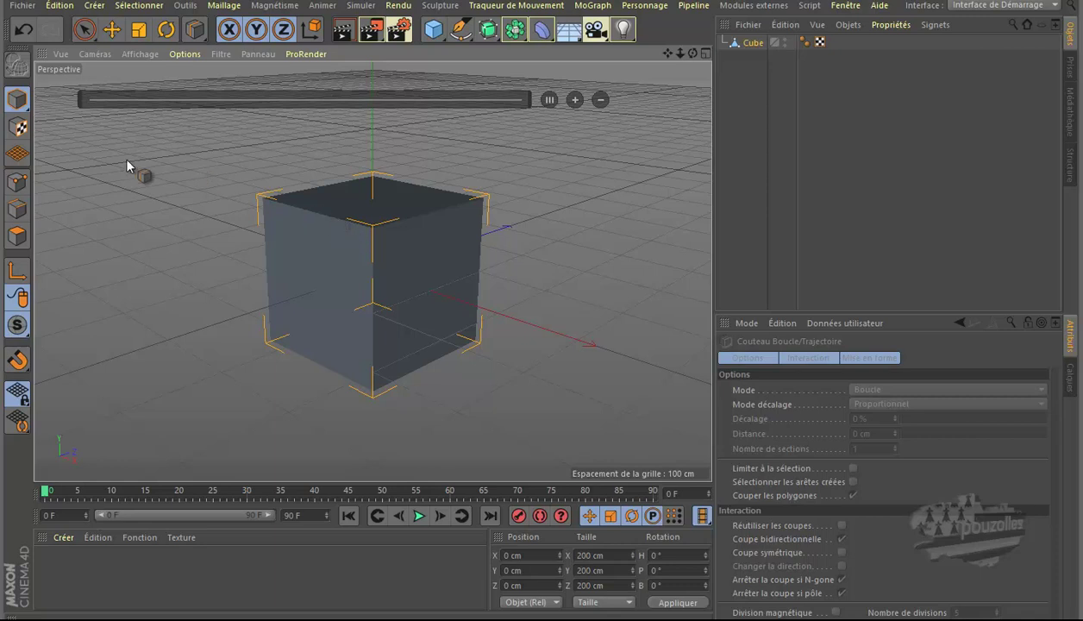
{"action": "left_click", "coordinate": [18, 208]}
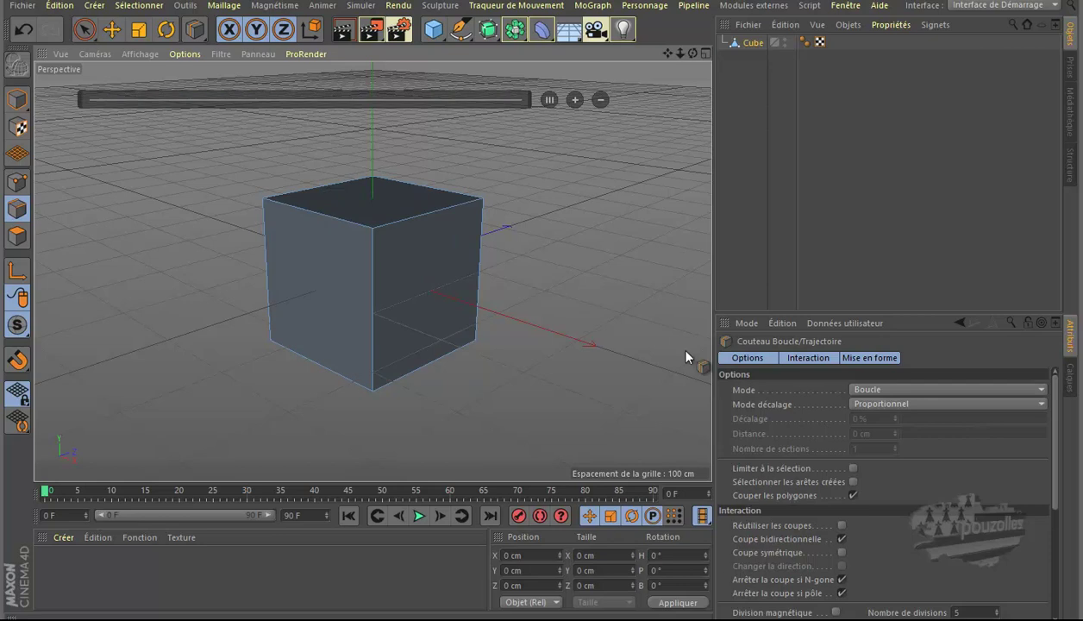
Cut a loop around the cube across its top and front faces, with the offset set to 50 %
{"action": "left_click", "coordinate": [313, 208]}
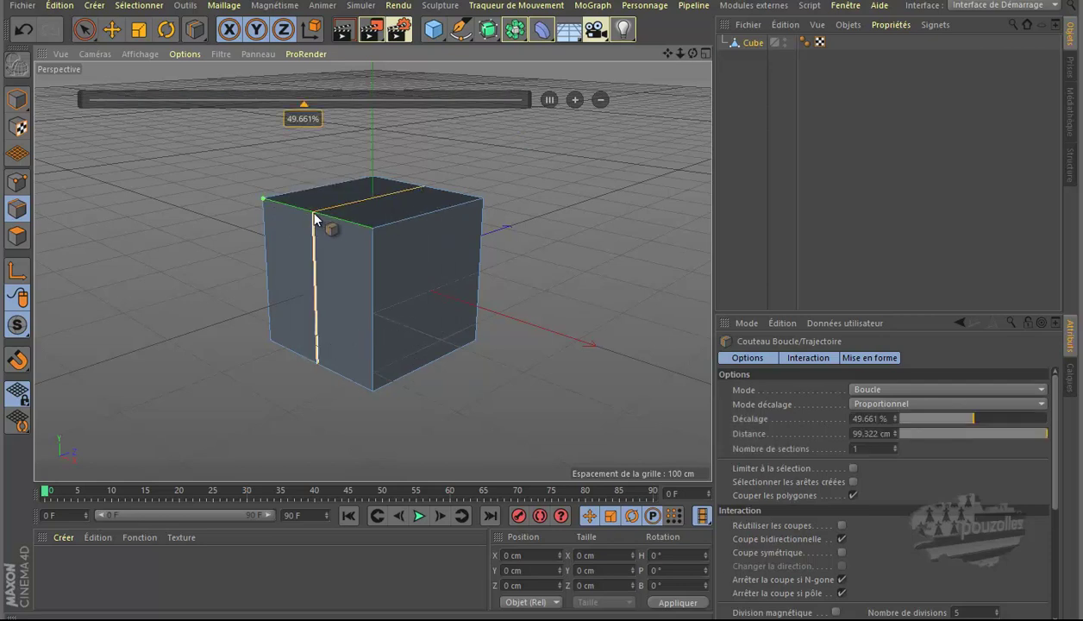
{"action": "left_click_drag", "start_coordinate": [297, 125], "coordinate": [293, 119]}
{"action": "left_click", "coordinate": [294, 118]}
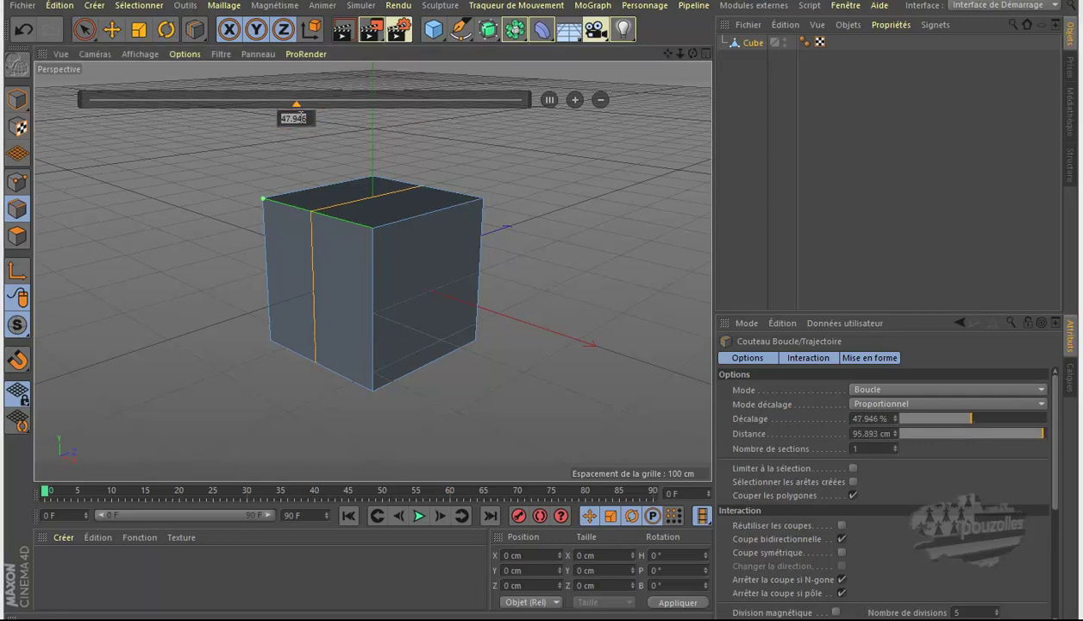
{"action": "type", "text": "50"}
{"action": "key", "text": "Return"}
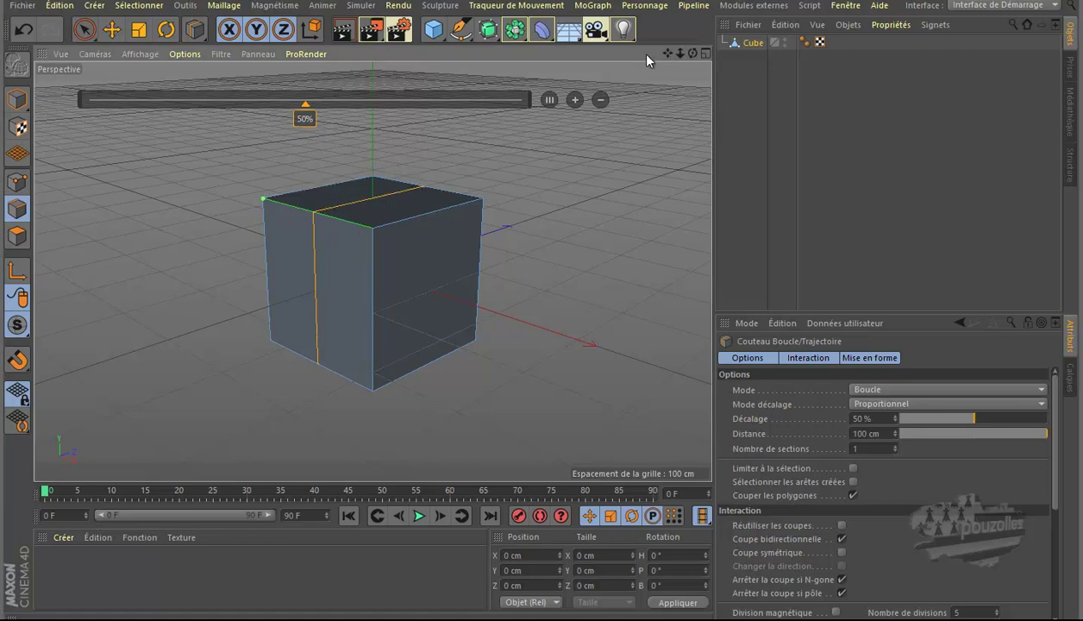
Slide the loop cut to an offset of about 51.8 %, and undo the cut
{"action": "left_click_drag", "start_coordinate": [693, 55], "coordinate": [543, 306]}
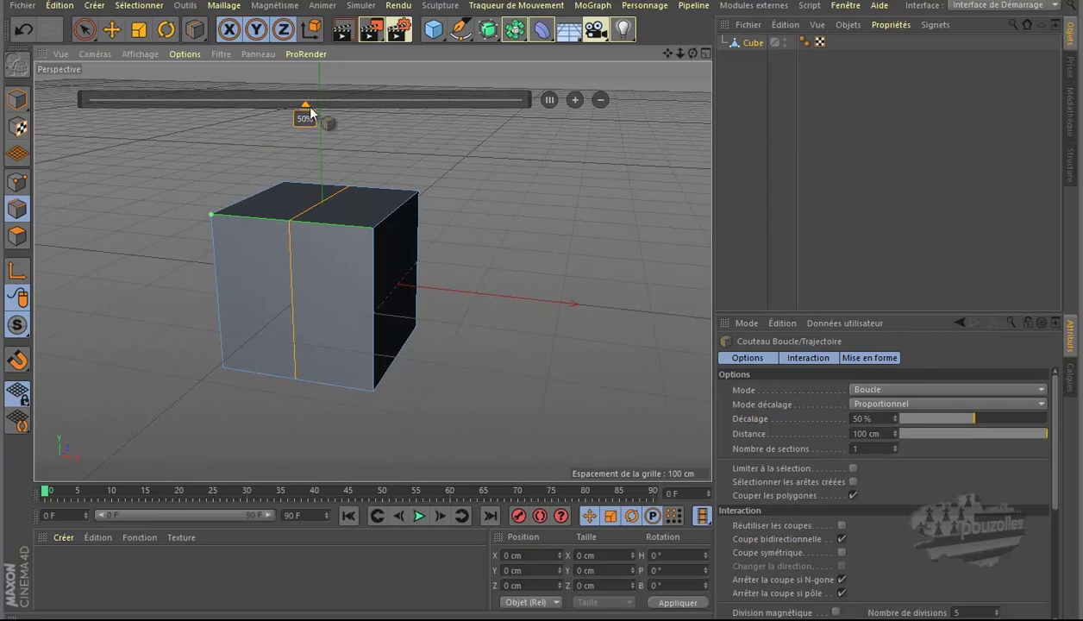
{"action": "mouse_move", "coordinate": [306, 108]}
{"action": "left_mouse_down"}
{"action": "mouse_move", "coordinate": [165, 111]}
{"action": "mouse_move", "coordinate": [354, 115]}
{"action": "mouse_move", "coordinate": [315, 120]}
{"action": "left_mouse_up"}
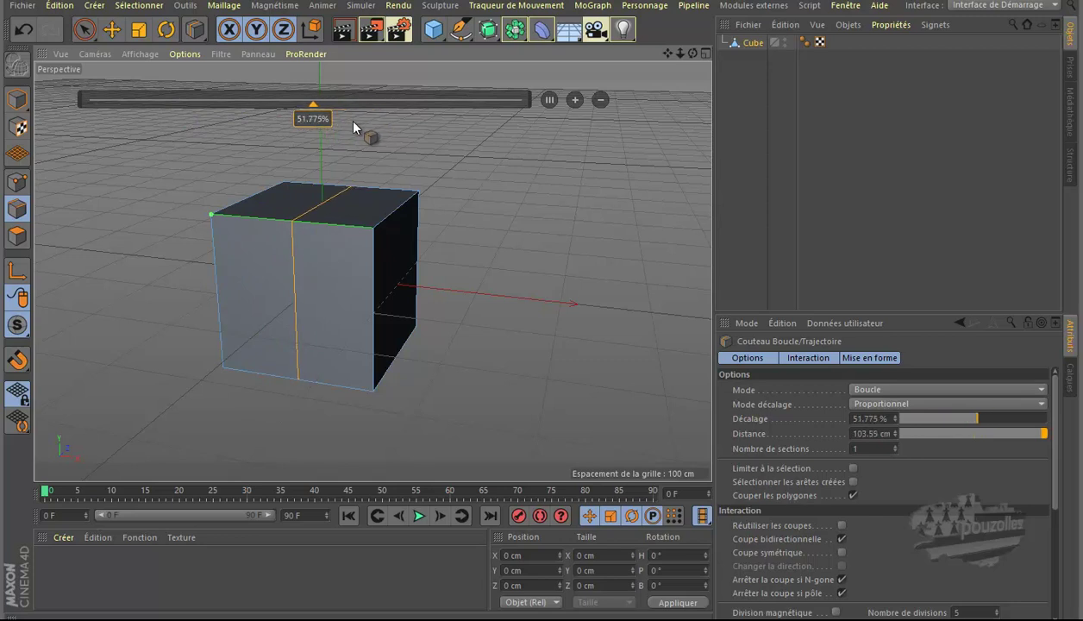
{"action": "left_click", "coordinate": [24, 30]}
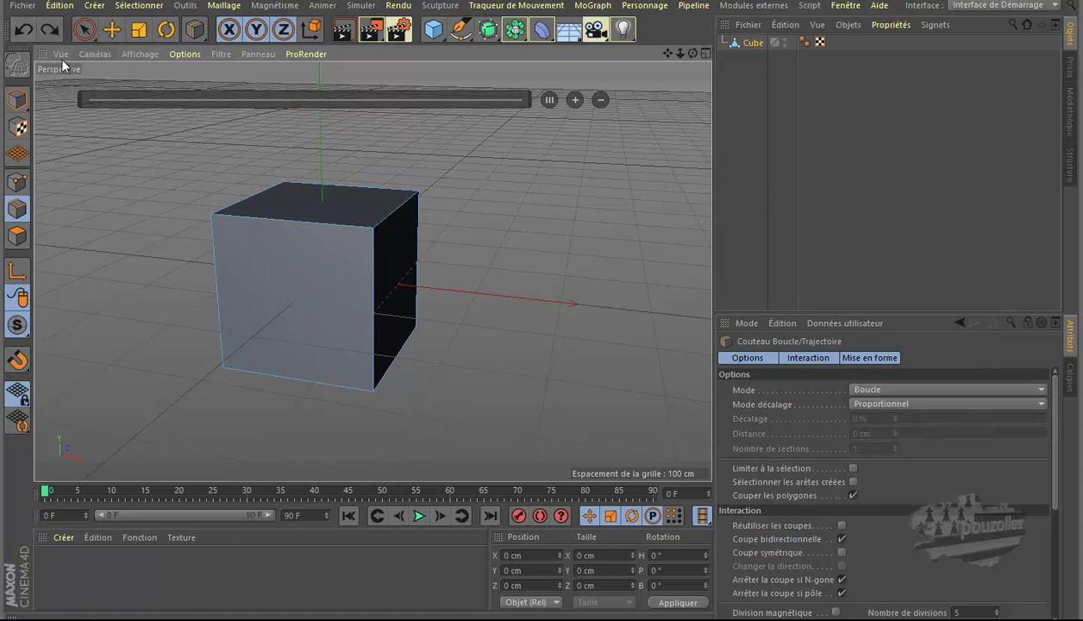
Cut the loop across the cube's top and front faces again and set its offset to 50 %
{"action": "left_click", "coordinate": [300, 224]}
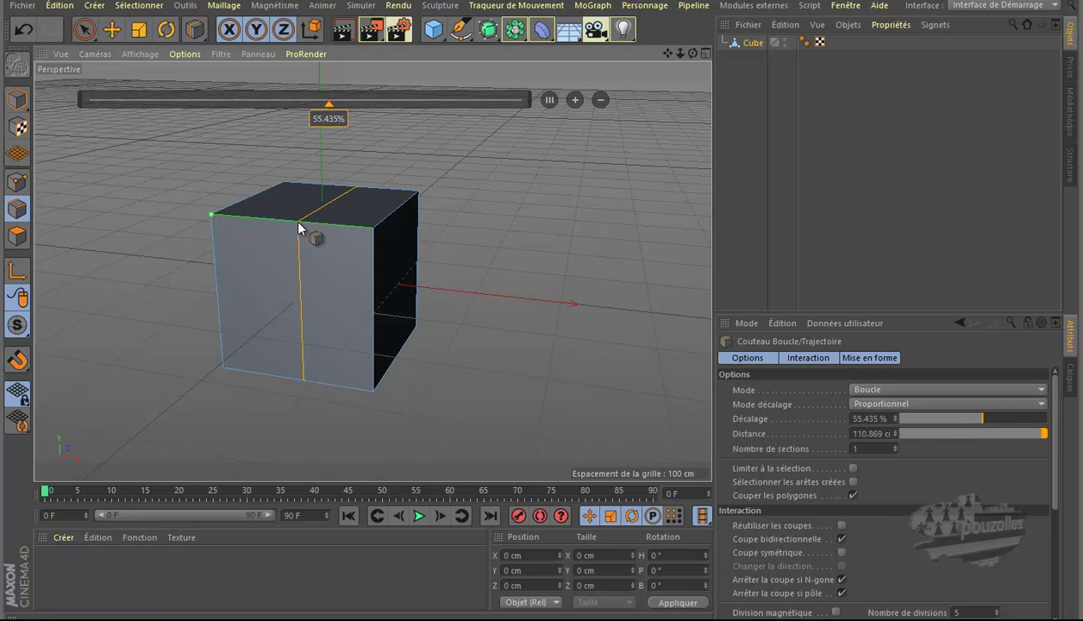
{"action": "double_click", "coordinate": [328, 119]}
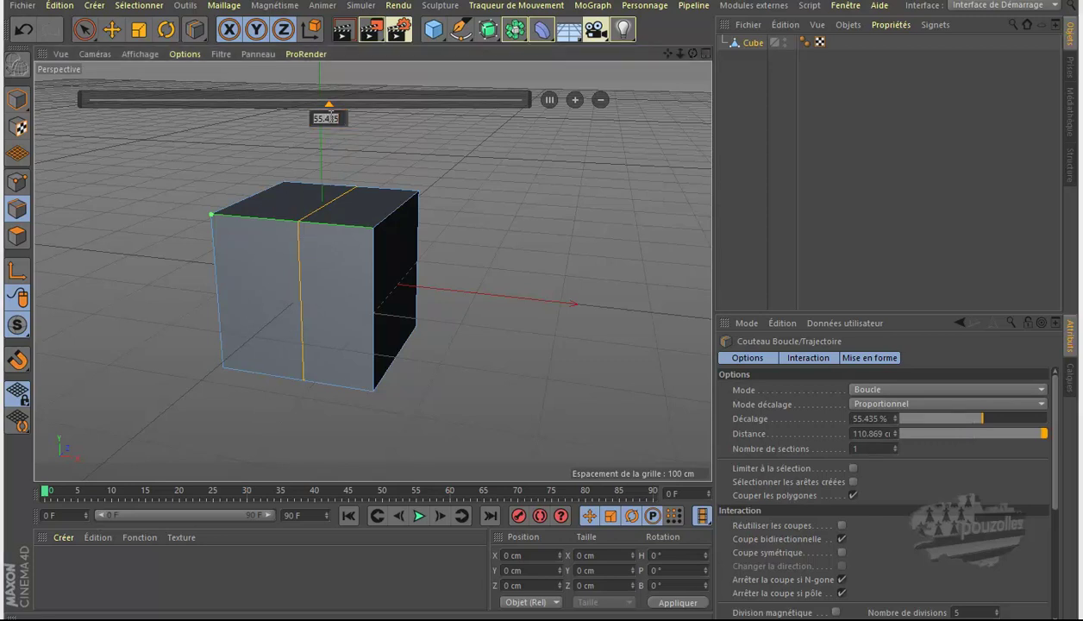
{"action": "type", "text": "50"}
{"action": "key", "text": "Return"}
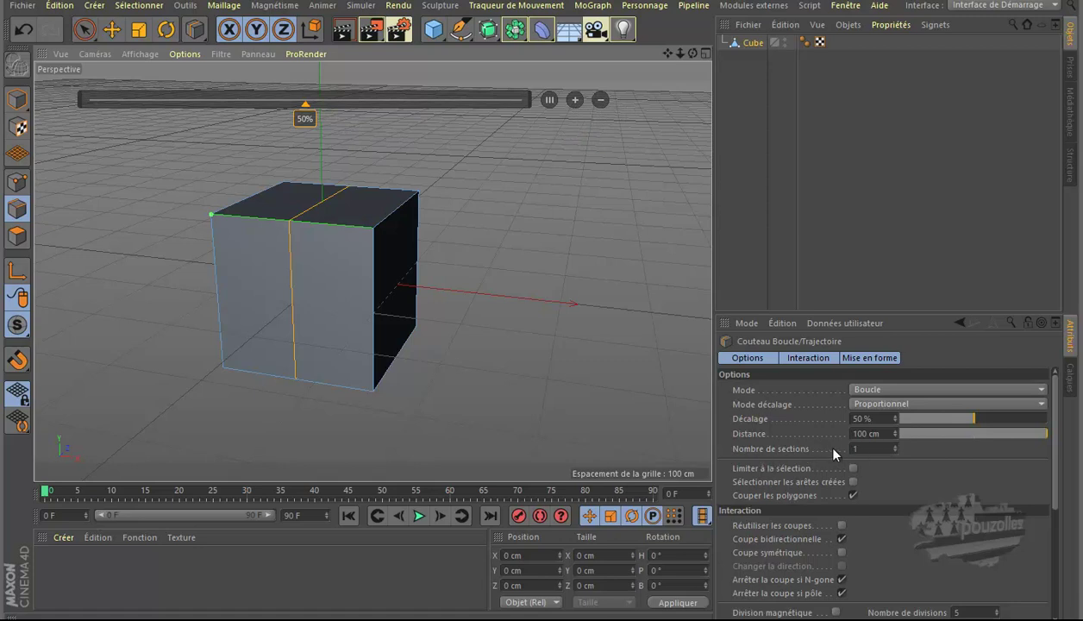
Increase the cut's number of sections to 5, and reduce it to 2 evenly spaced loops
{"action": "left_click", "coordinate": [895, 447]}
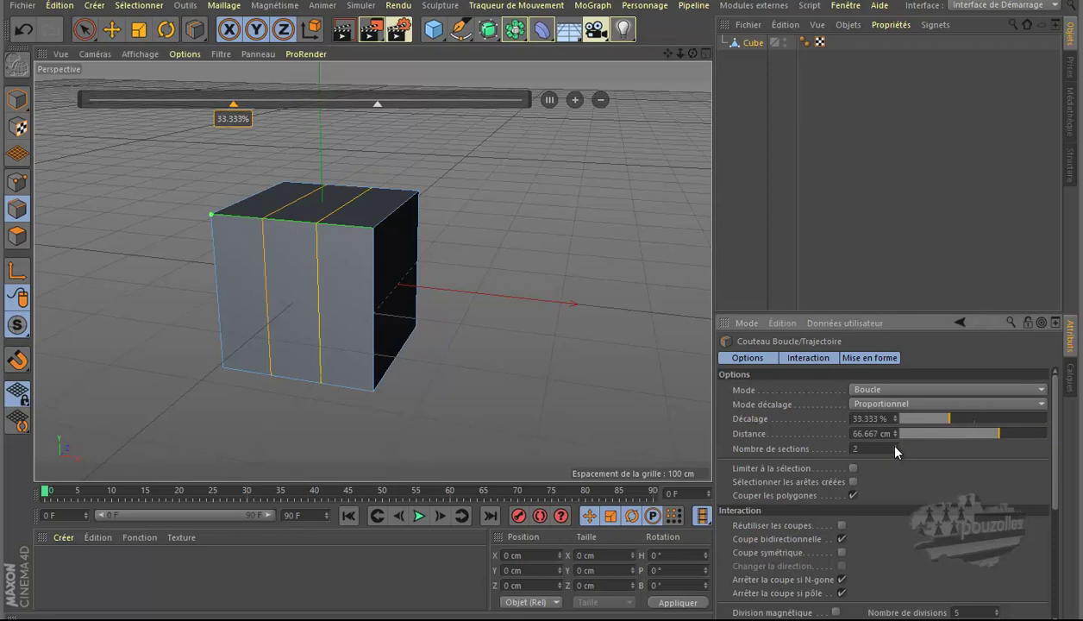
{"action": "left_click", "coordinate": [573, 102]}
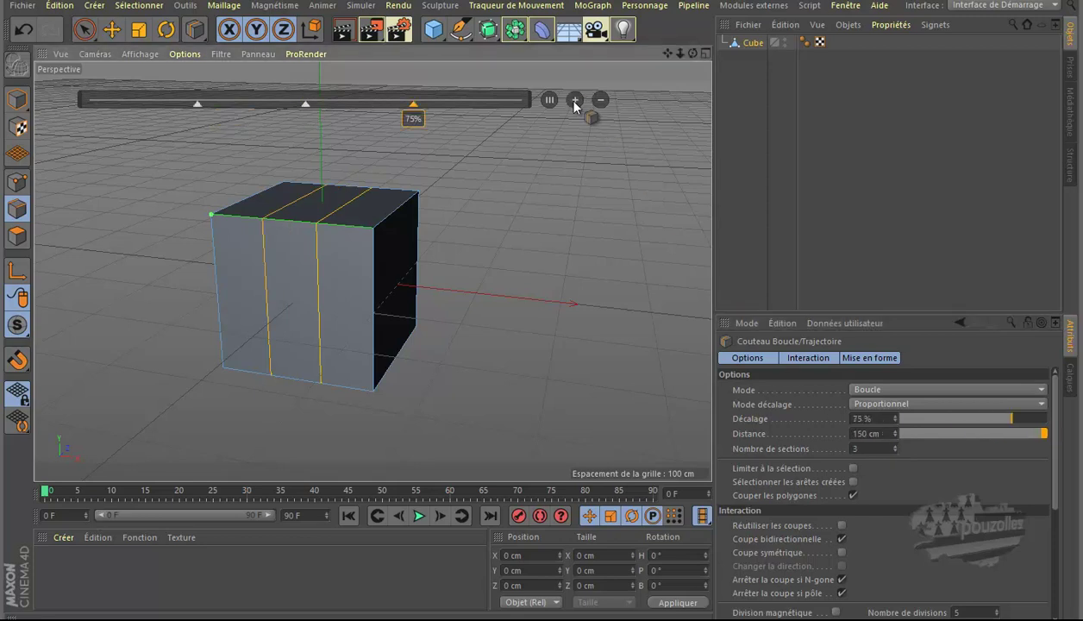
{"action": "left_click", "coordinate": [573, 101]}
{"action": "left_click", "coordinate": [573, 102]}
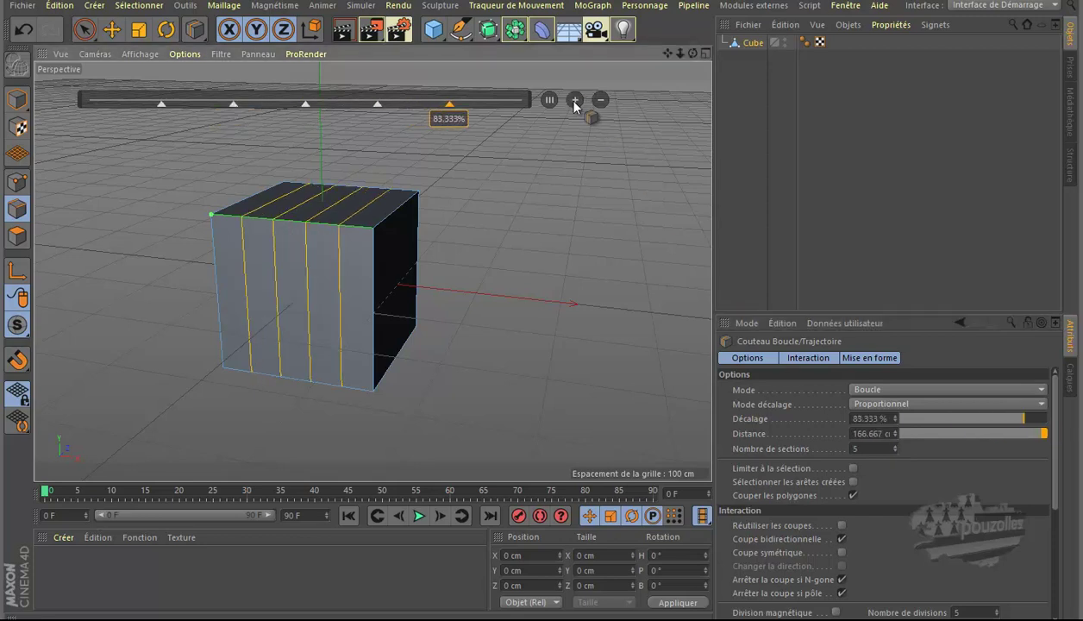
{"action": "left_click", "coordinate": [598, 103]}
{"action": "left_click", "coordinate": [598, 102]}
{"action": "left_click", "coordinate": [599, 103]}
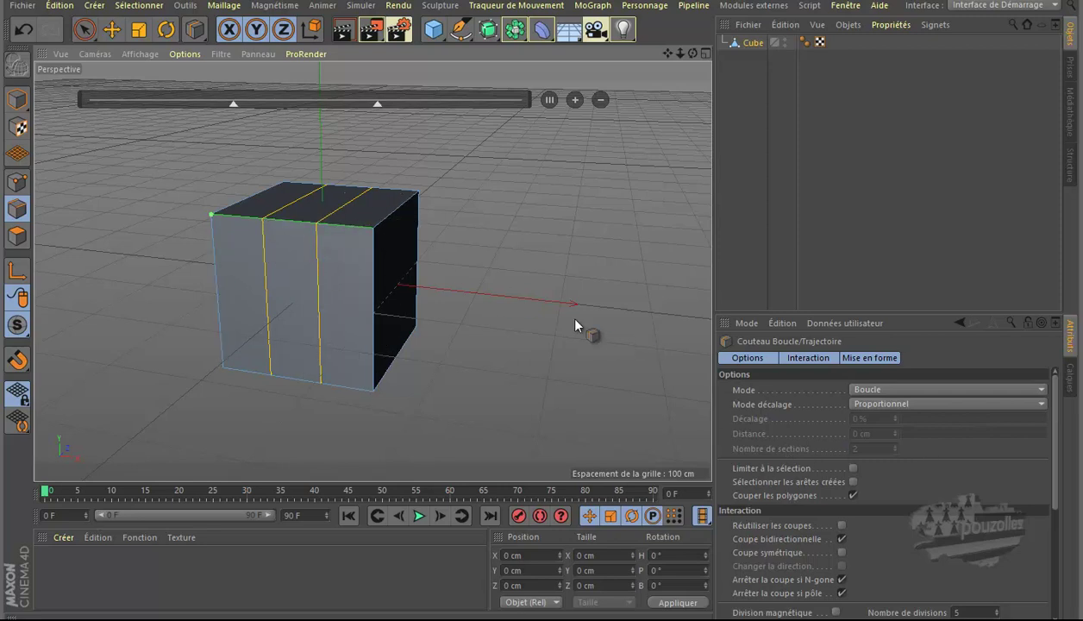
Set the first loop's offset to 2 % and the second loop's offset to 98 %, close to the cube's edges
{"action": "mouse_move", "coordinate": [231, 102]}
{"action": "left_mouse_down"}
{"action": "mouse_move", "coordinate": [164, 103]}
{"action": "mouse_move", "coordinate": [156, 118]}
{"action": "left_mouse_up"}
{"action": "double_click", "coordinate": [153, 118]}
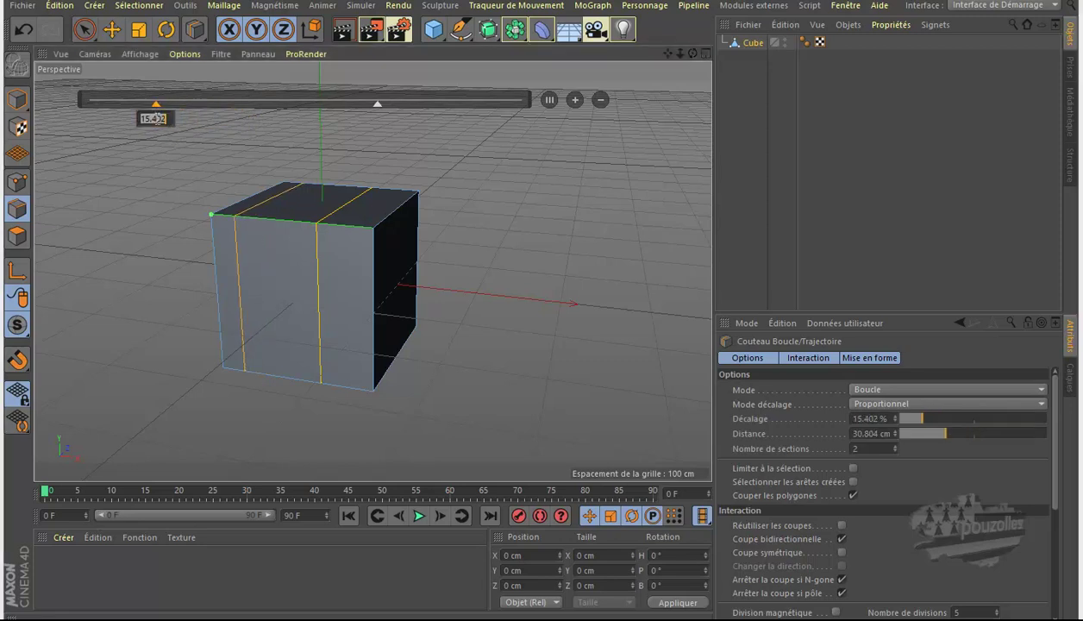
{"action": "type", "text": "4"}
{"action": "key", "text": "Return"}
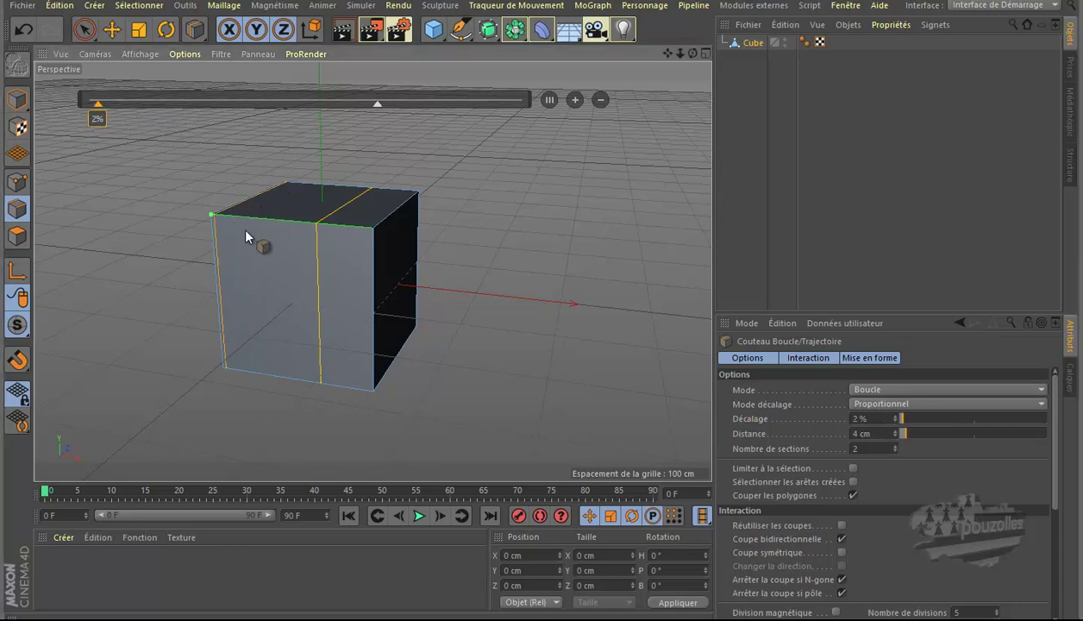
{"action": "left_click", "coordinate": [377, 105]}
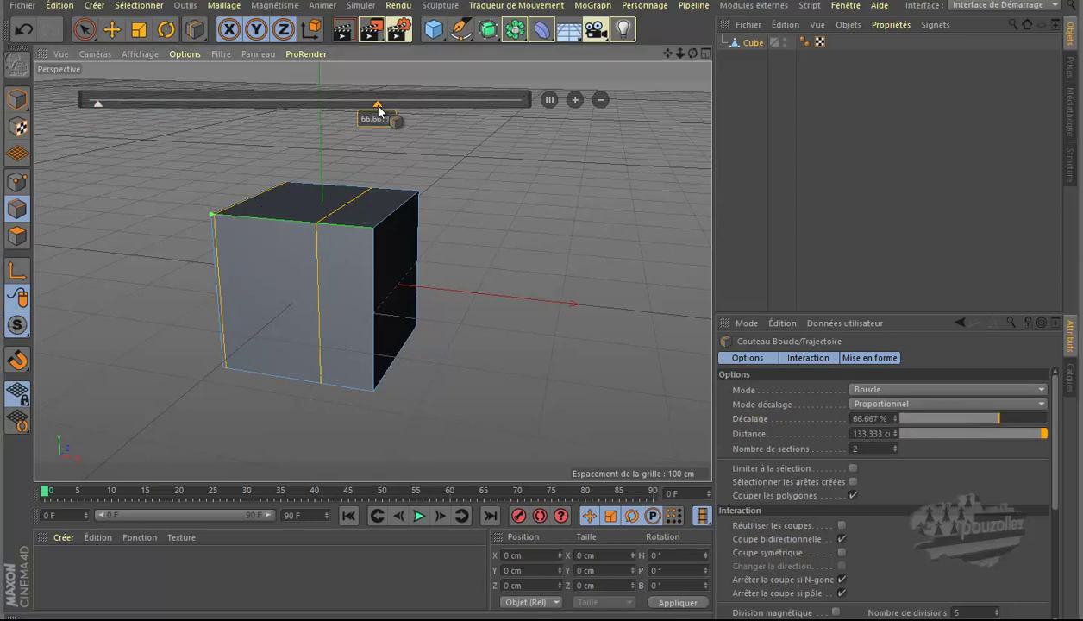
{"action": "double_click", "coordinate": [376, 120]}
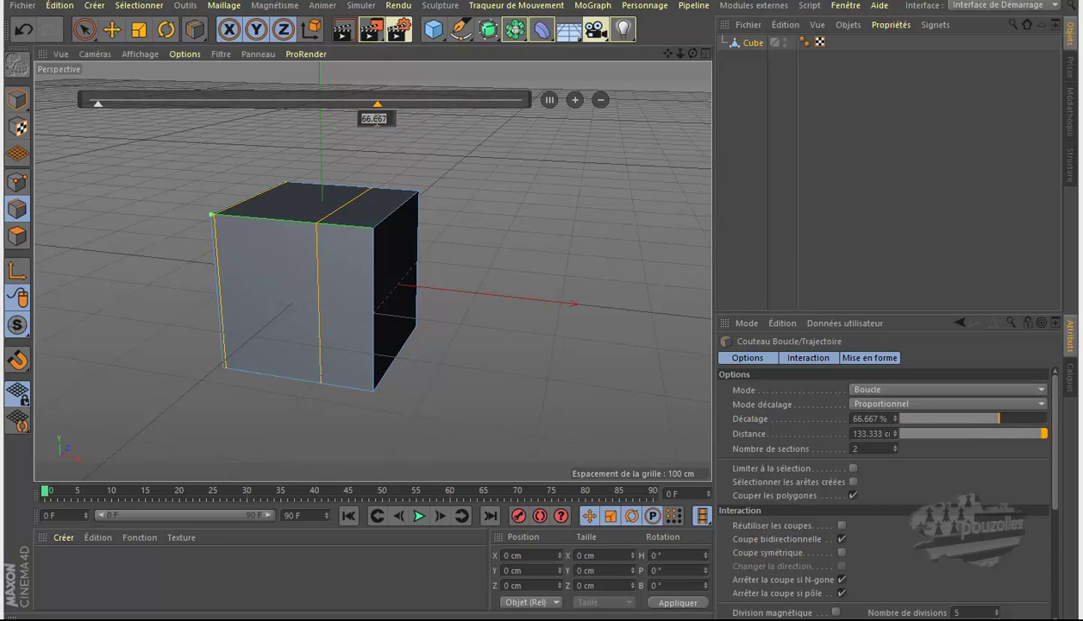
{"action": "type", "text": "98"}
{"action": "key", "text": "Return"}
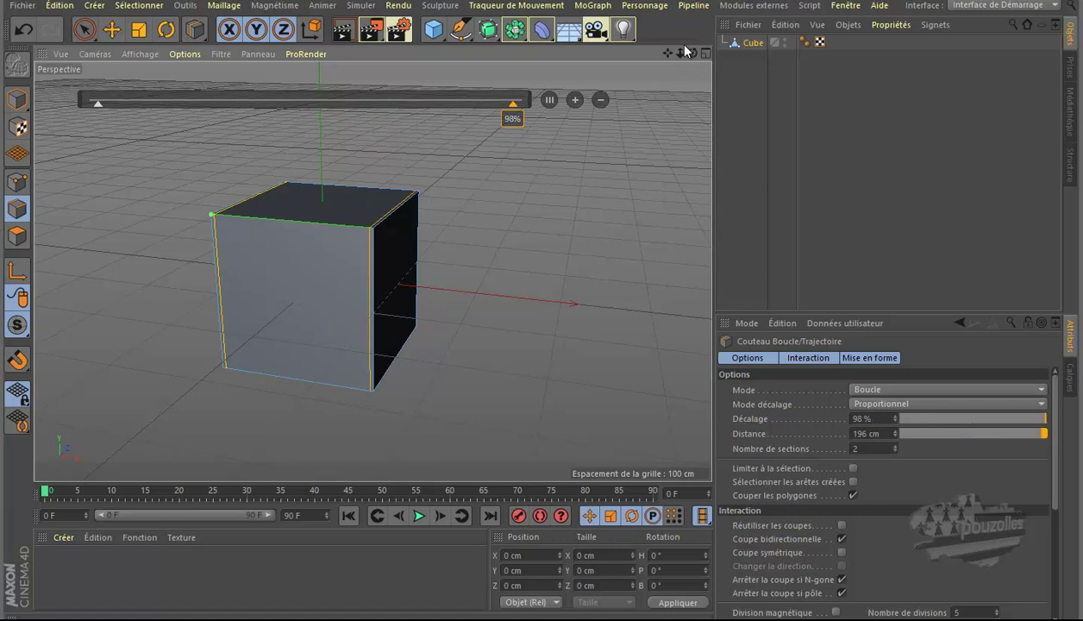
Review the choices for Mode and Mode décalage, keeping Boucle and Proportionnel
{"action": "mouse_move", "coordinate": [544, 311]}
{"action": "left_mouse_down", "text": "alt"}
{"action": "mouse_move", "coordinate": [554, 307]}
{"action": "mouse_move", "coordinate": [544, 304]}
{"action": "left_mouse_up", "text": "alt"}
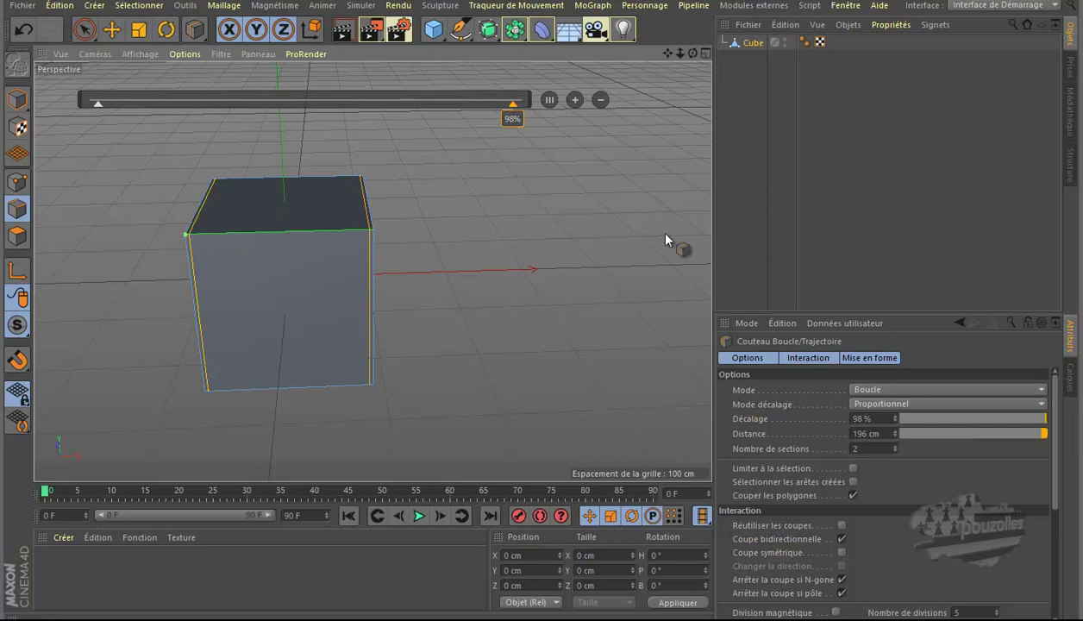
{"action": "left_click", "coordinate": [886, 394]}
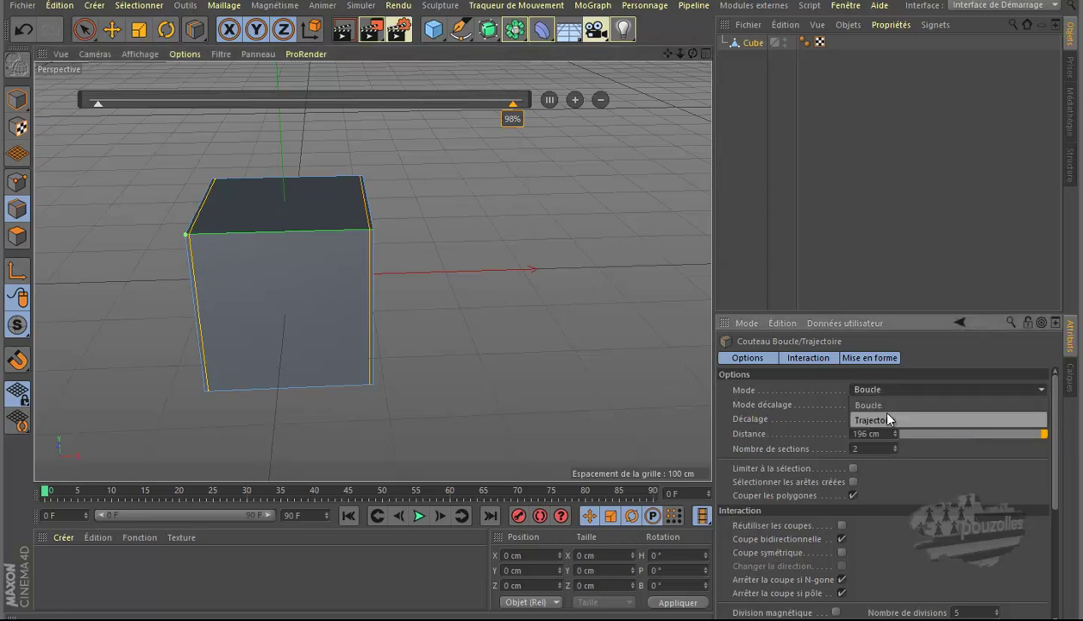
{"action": "left_click", "coordinate": [873, 404]}
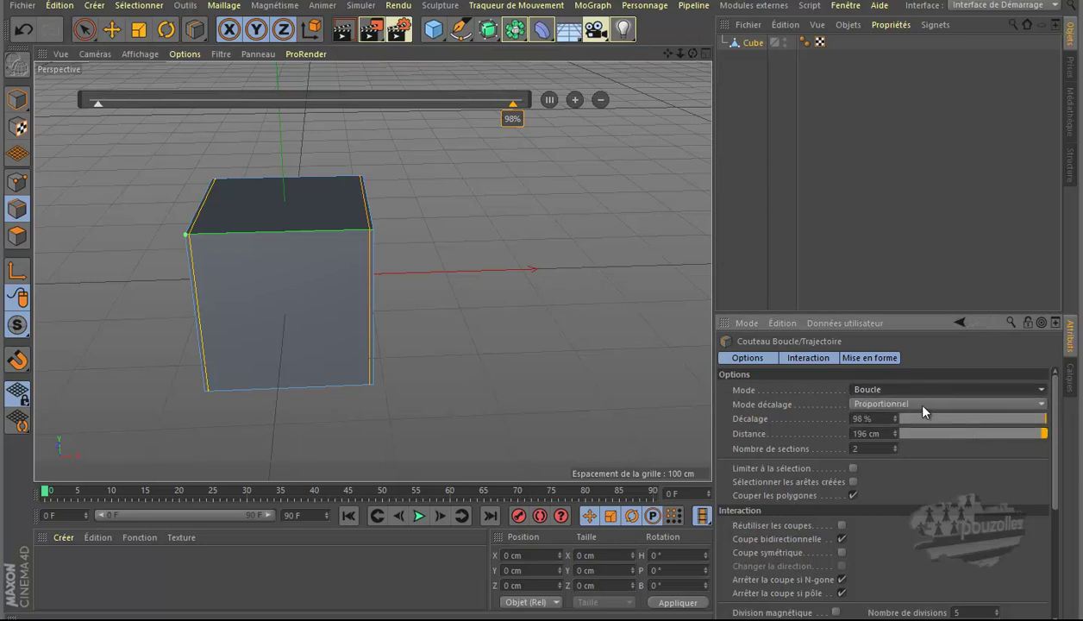
{"action": "left_click", "coordinate": [922, 405]}
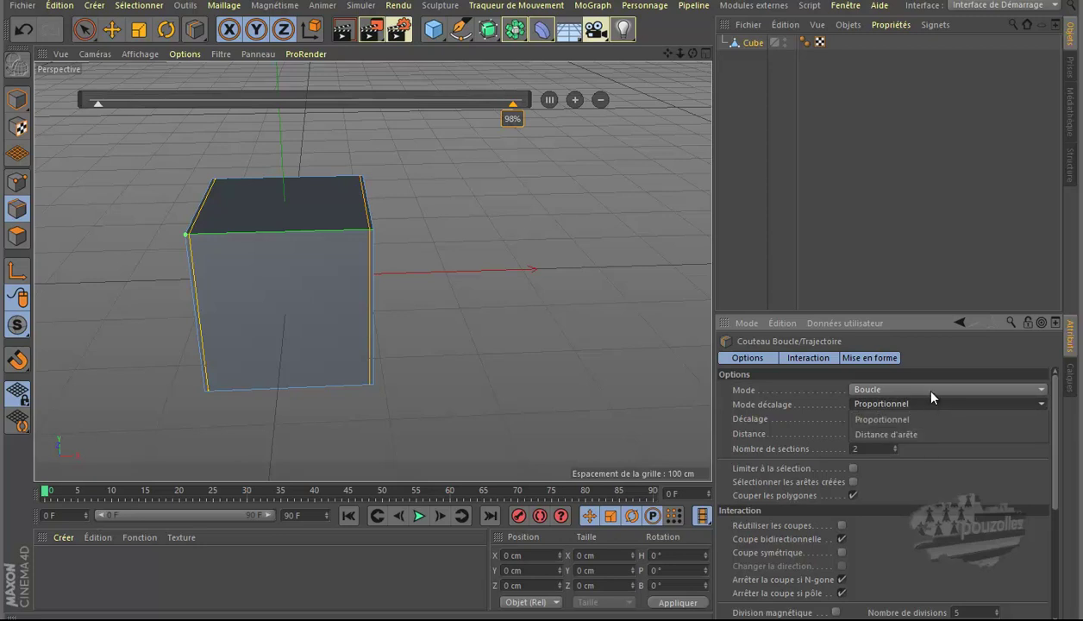
{"action": "left_click", "coordinate": [931, 407]}
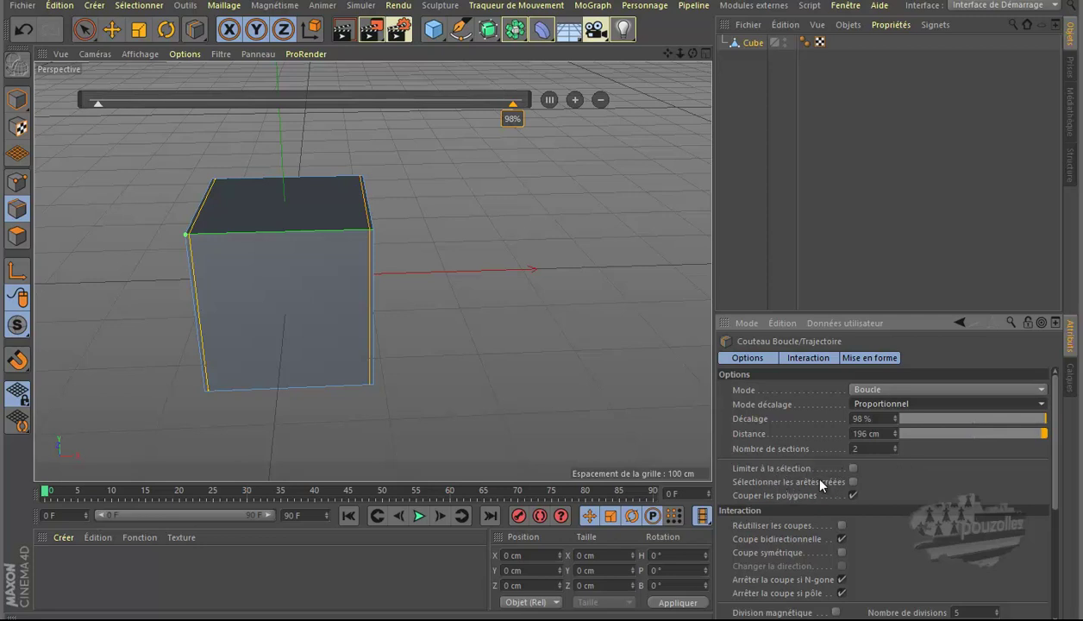
Toggle Sélectionner les arêtes créées on and off, and Couper les polygones off and back on
{"action": "left_click", "coordinate": [853, 482]}
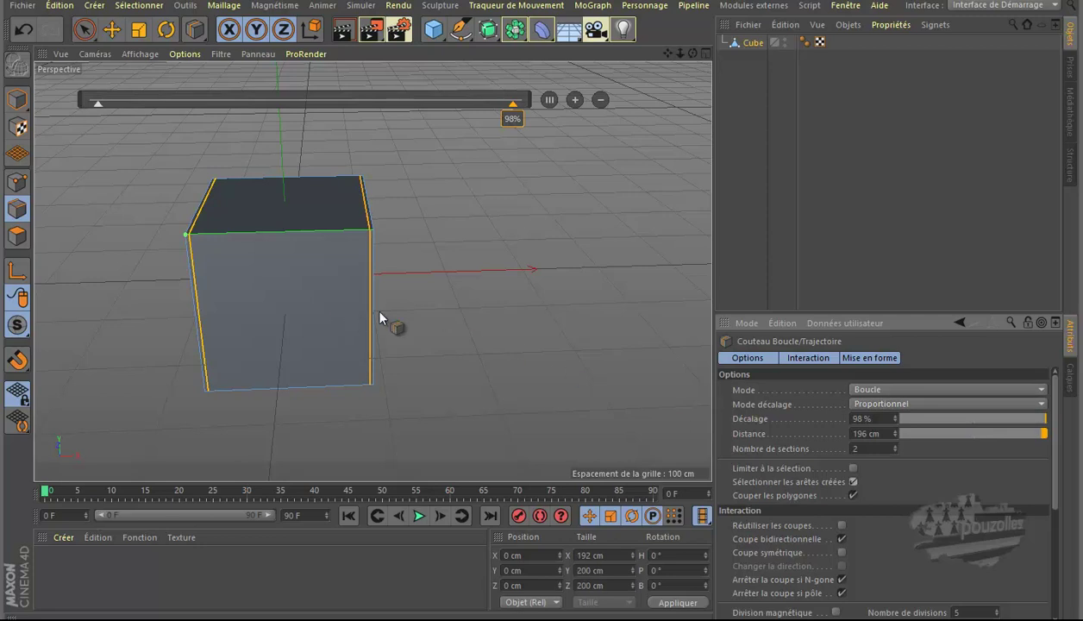
{"action": "left_click", "coordinate": [853, 482]}
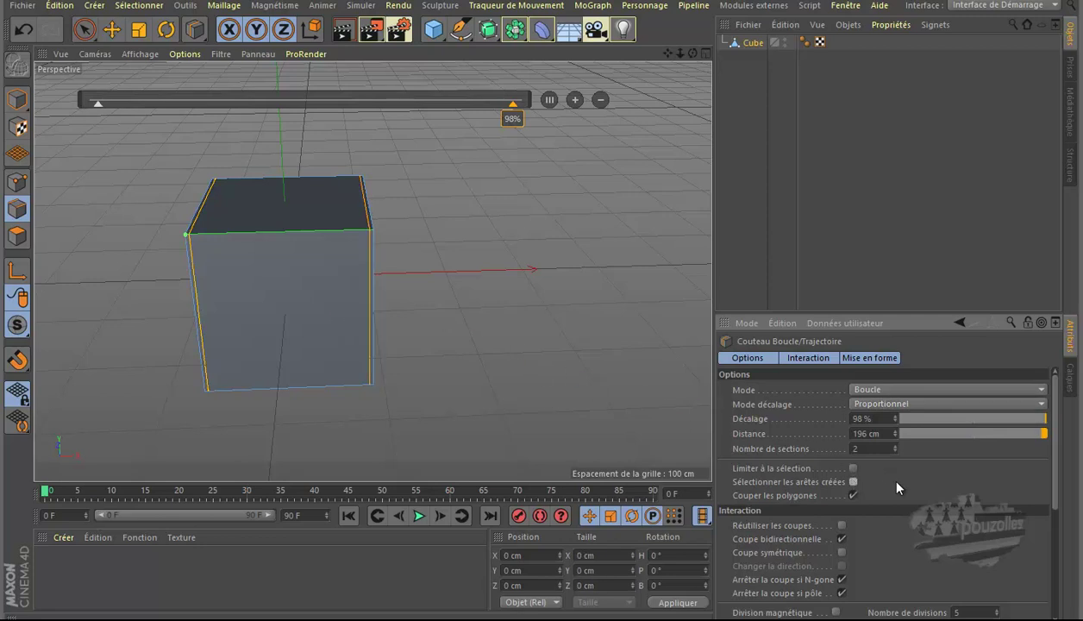
{"action": "left_click", "coordinate": [852, 495]}
{"action": "left_click", "coordinate": [853, 497]}
Undo the loop cuts on the cube and leave the knife for the Move tool
{"action": "left_click_drag", "start_coordinate": [1057, 490], "coordinate": [1034, 468]}
{"action": "left_click", "coordinate": [25, 31]}
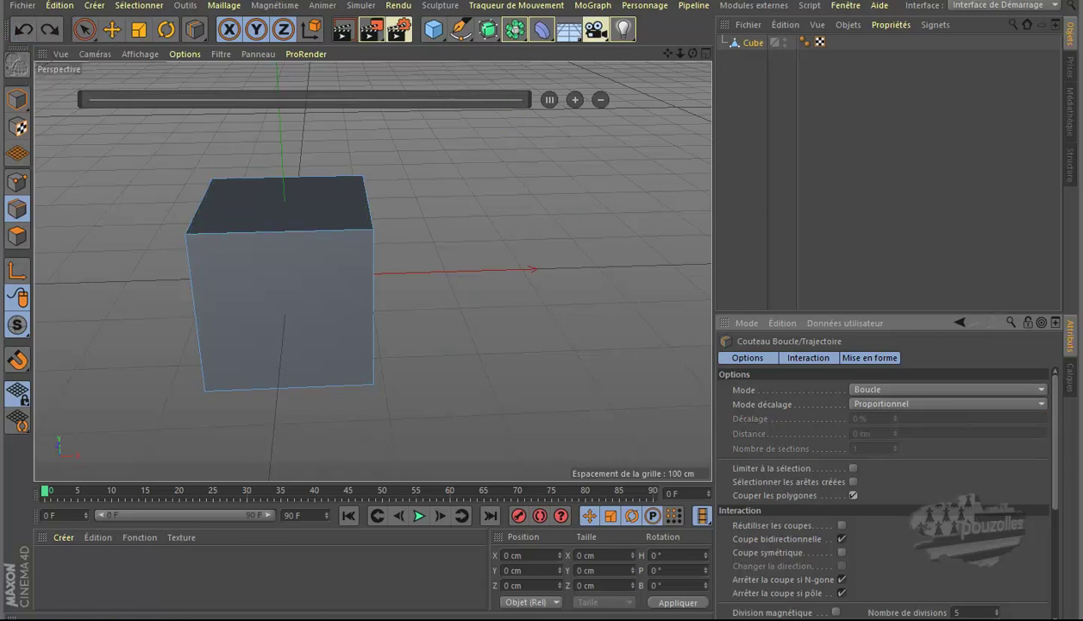
{"action": "left_click", "coordinate": [111, 30]}
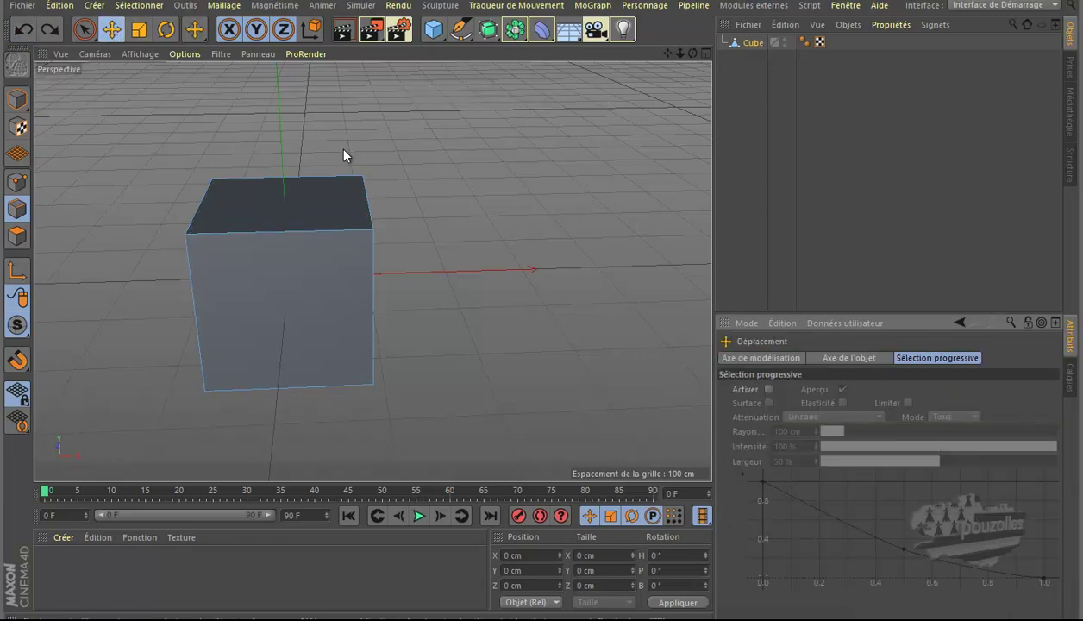
Activate the Pen tool (Plume) and change the Droite viewport to the Gauche camera, shown full size
{"action": "left_click_drag", "start_coordinate": [668, 54], "coordinate": [544, 305]}
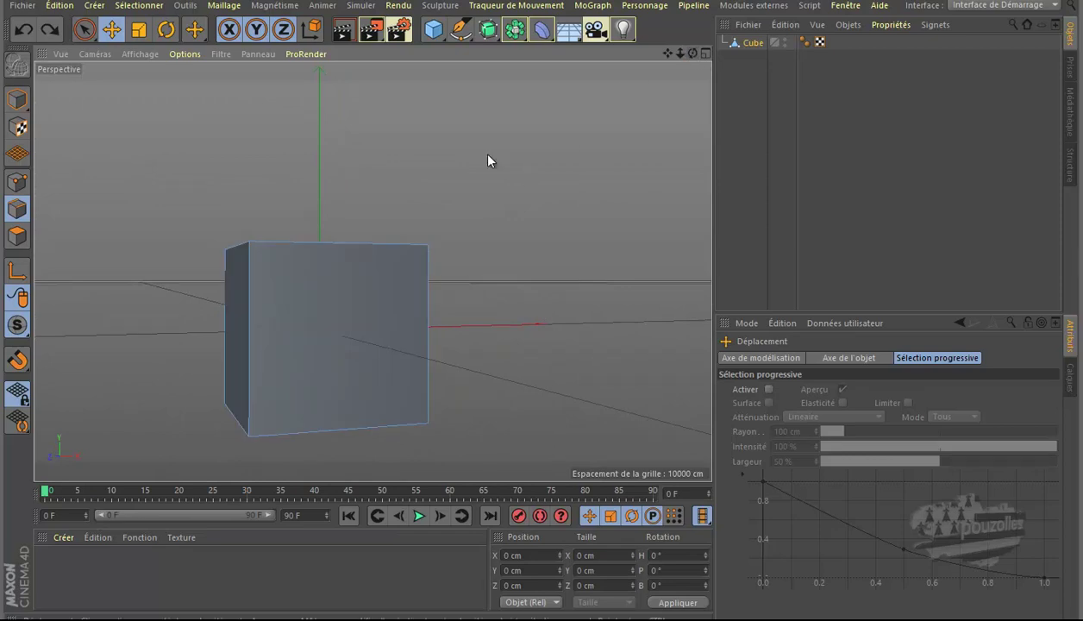
{"action": "left_click", "coordinate": [461, 29]}
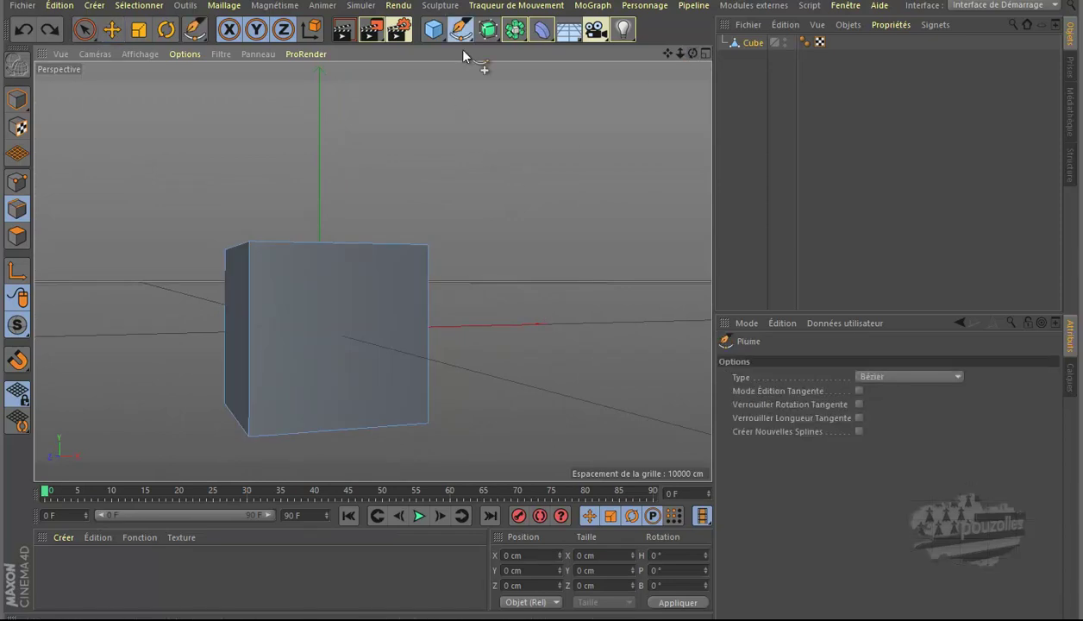
{"action": "middle_click", "coordinate": [516, 214]}
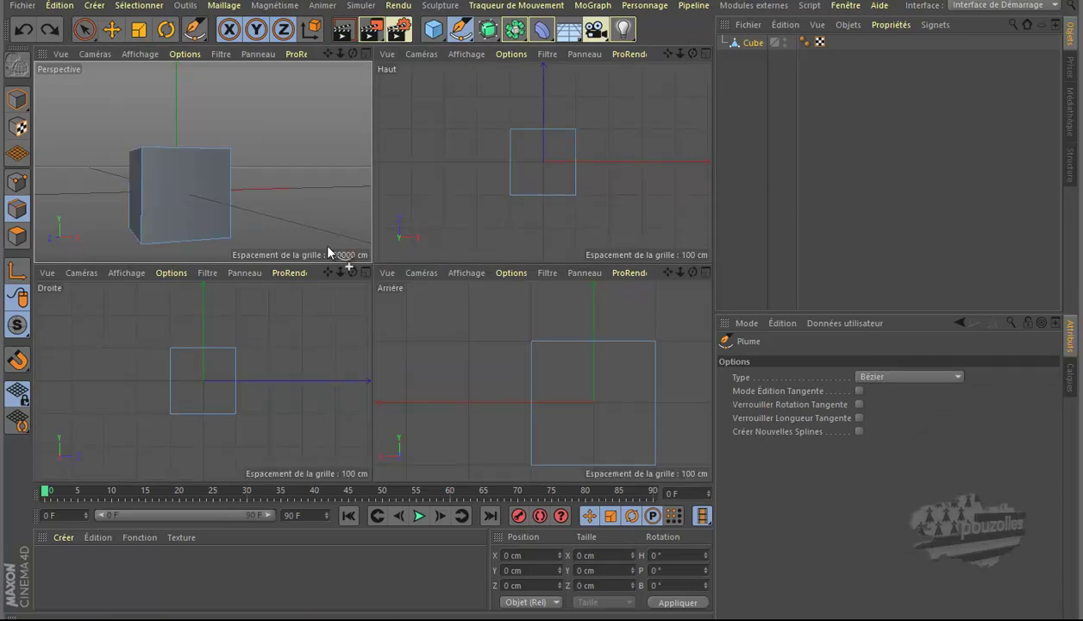
{"action": "left_click", "coordinate": [82, 272]}
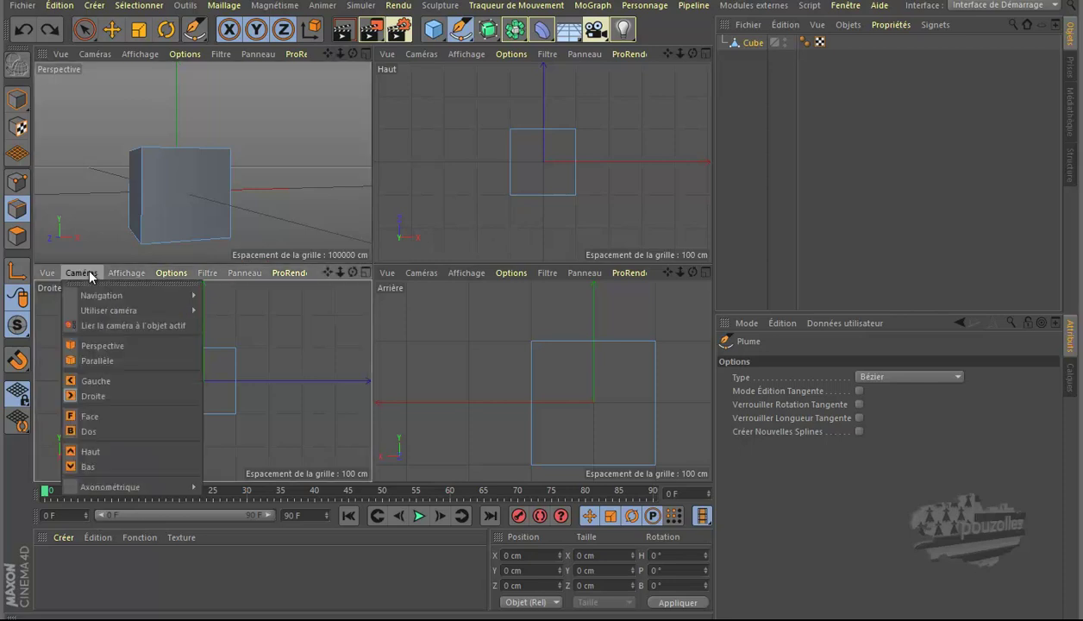
{"action": "left_click", "coordinate": [85, 380]}
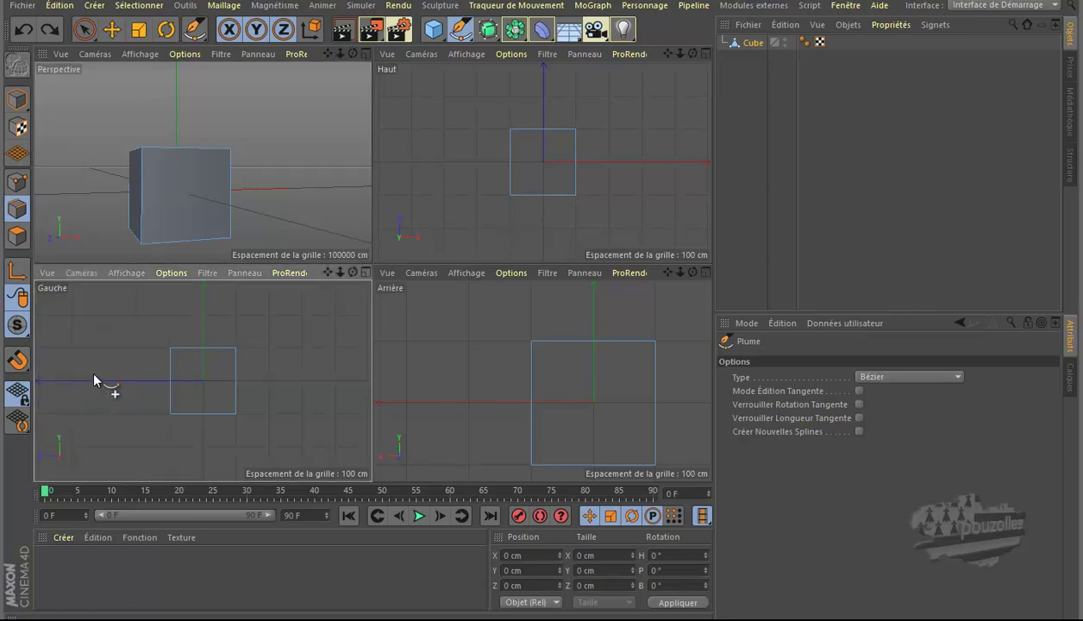
{"action": "middle_click", "coordinate": [178, 402]}
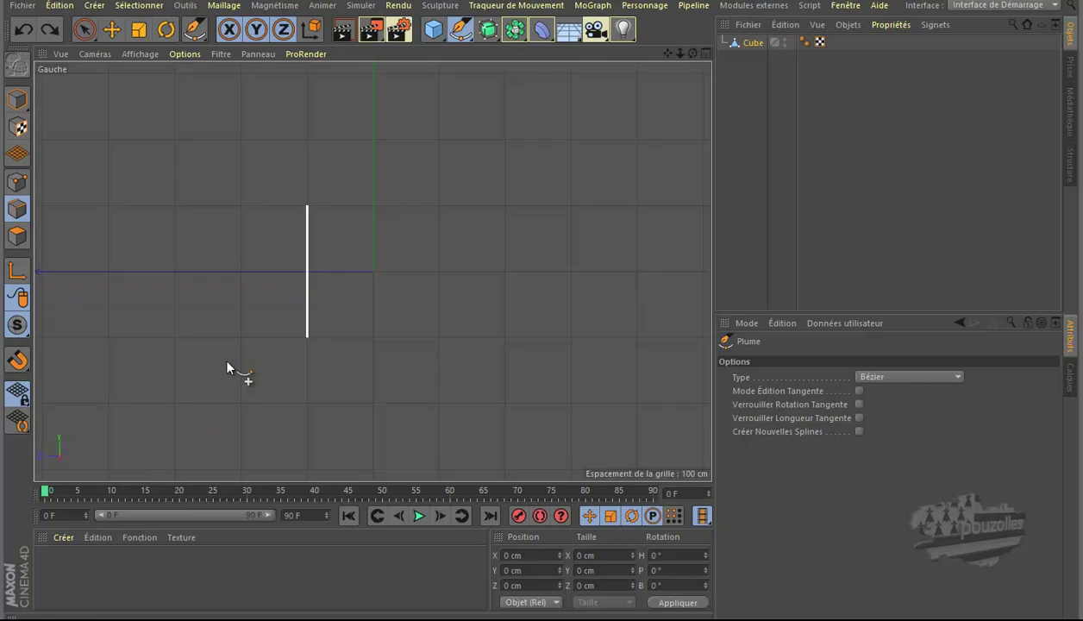
Draw a closed, curved, irregular Bézier spline inside the cube's outline in the Gauche view
{"action": "middle_click", "coordinate": [235, 317]}
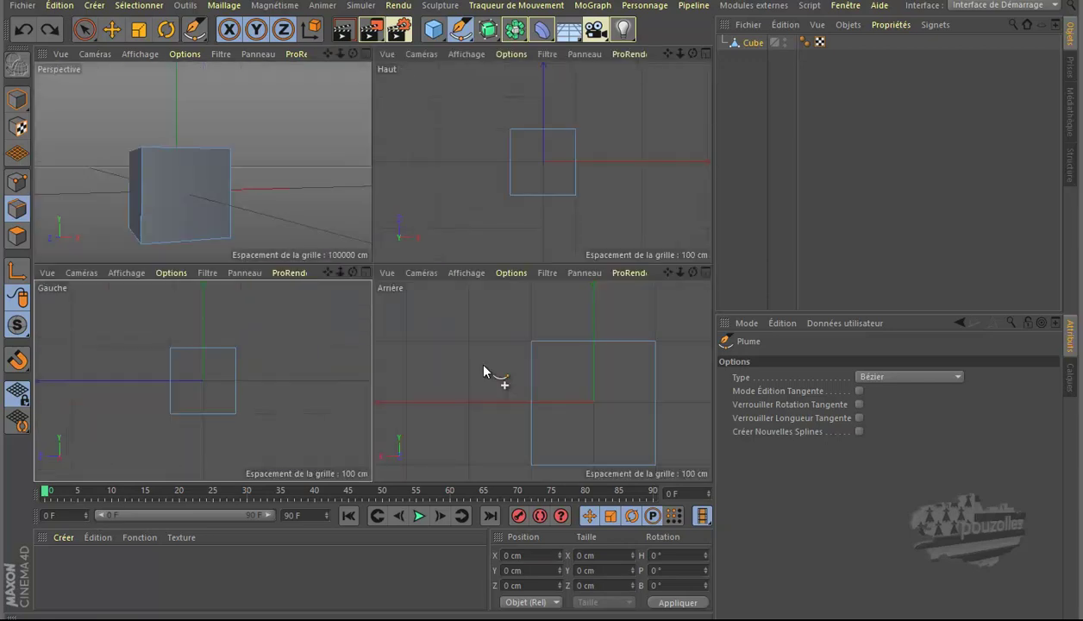
{"action": "middle_click", "coordinate": [318, 358]}
{"action": "scroll", "coordinate": [322, 262], "scroll_direction": "up", "scroll_amount": 4}
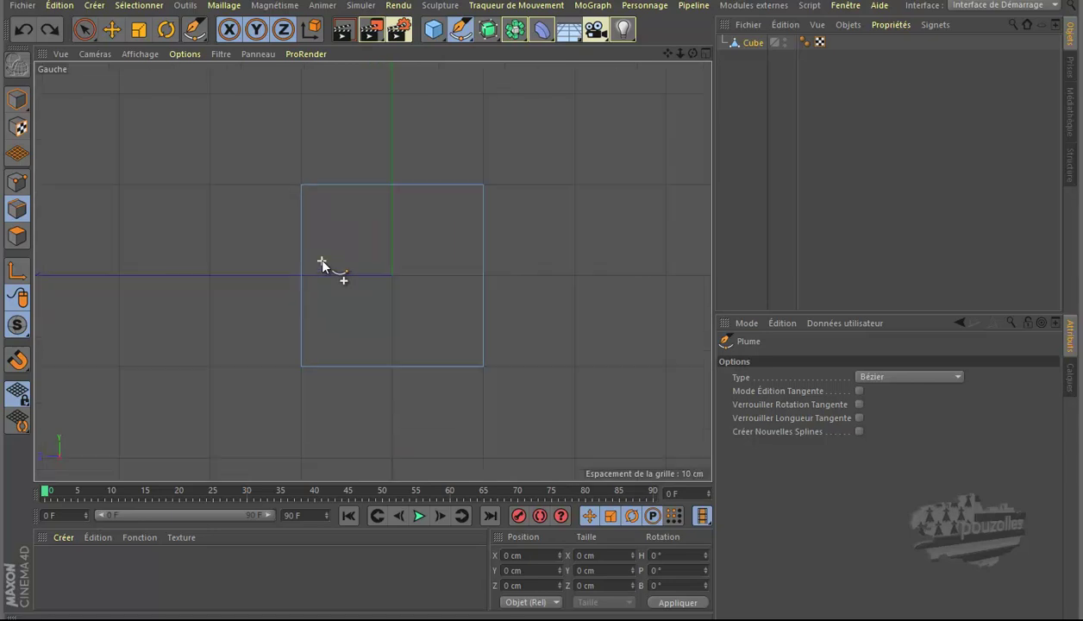
{"action": "scroll", "coordinate": [503, 341], "scroll_direction": "up", "scroll_amount": 2}
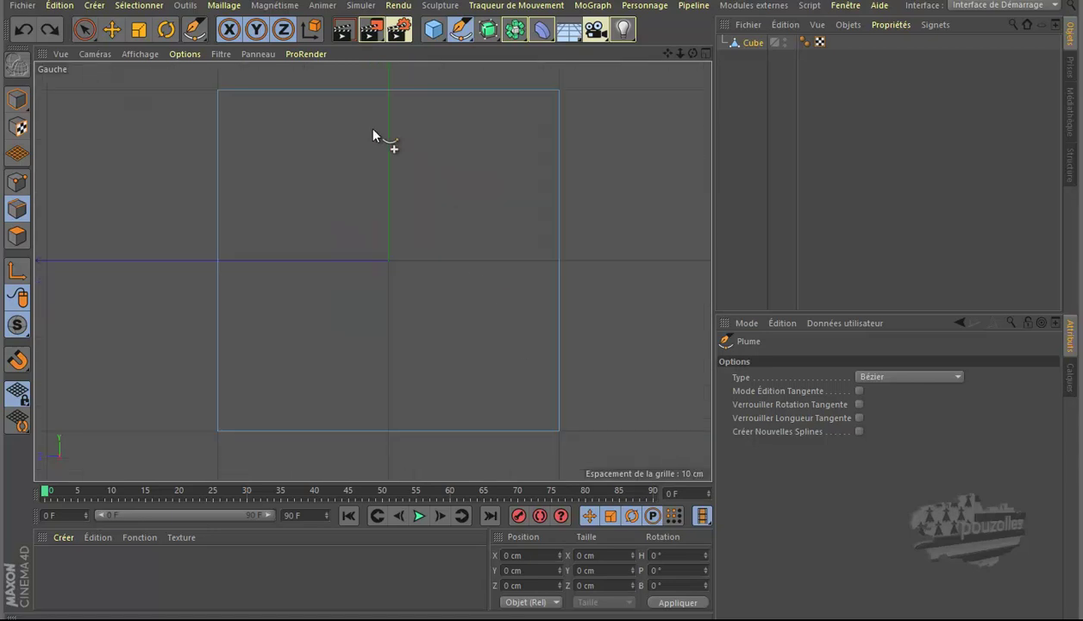
{"action": "left_click", "coordinate": [321, 130]}
{"action": "left_click_drag", "start_coordinate": [263, 203], "coordinate": [285, 308]}
{"action": "left_click_drag", "start_coordinate": [322, 360], "coordinate": [362, 350]}
{"action": "left_click_drag", "start_coordinate": [364, 298], "coordinate": [366, 286]}
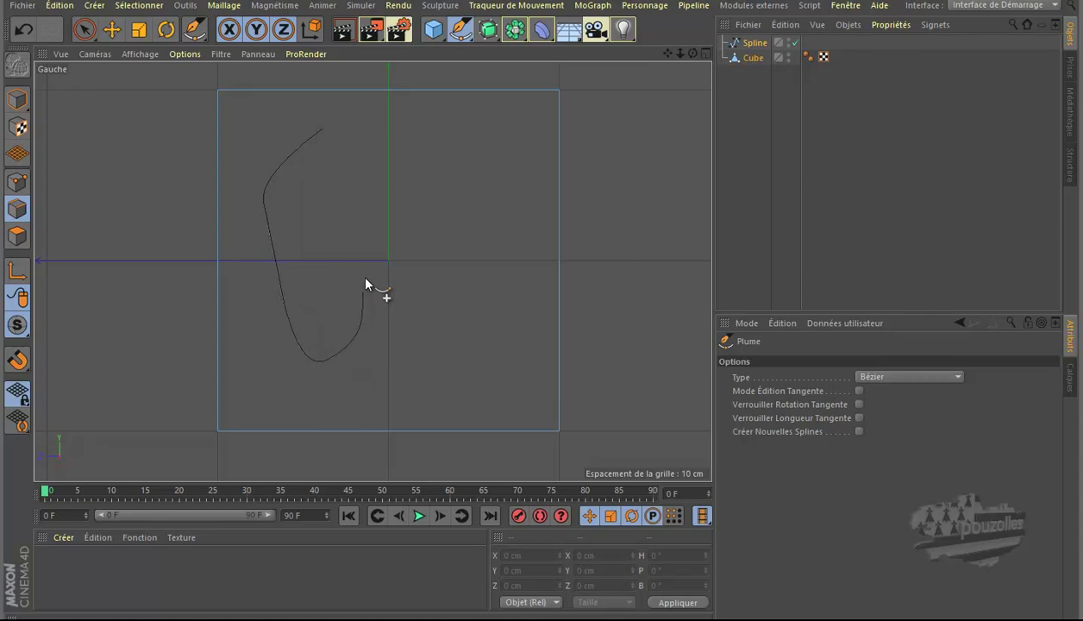
{"action": "left_click_drag", "start_coordinate": [444, 281], "coordinate": [468, 278]}
{"action": "left_click_drag", "start_coordinate": [474, 208], "coordinate": [469, 178]}
{"action": "left_click_drag", "start_coordinate": [414, 127], "coordinate": [353, 123]}
{"action": "left_click", "coordinate": [323, 127]}
Cut the drawn spline's outline into the cube with the line knife (Couteau Ligne)
{"action": "middle_click", "coordinate": [140, 190]}
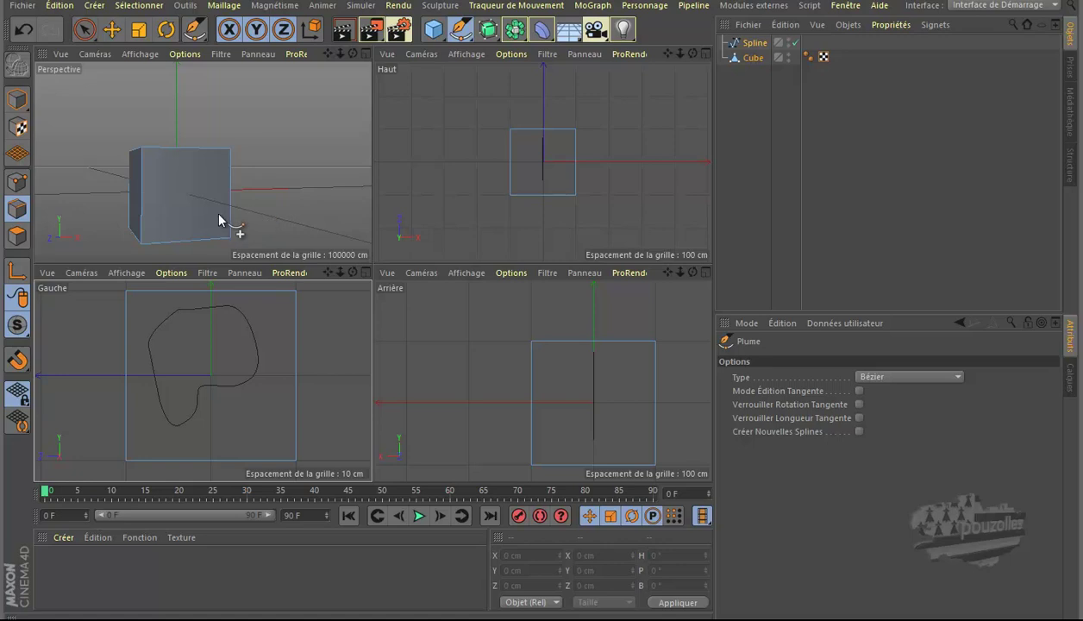
{"action": "middle_click", "coordinate": [249, 357]}
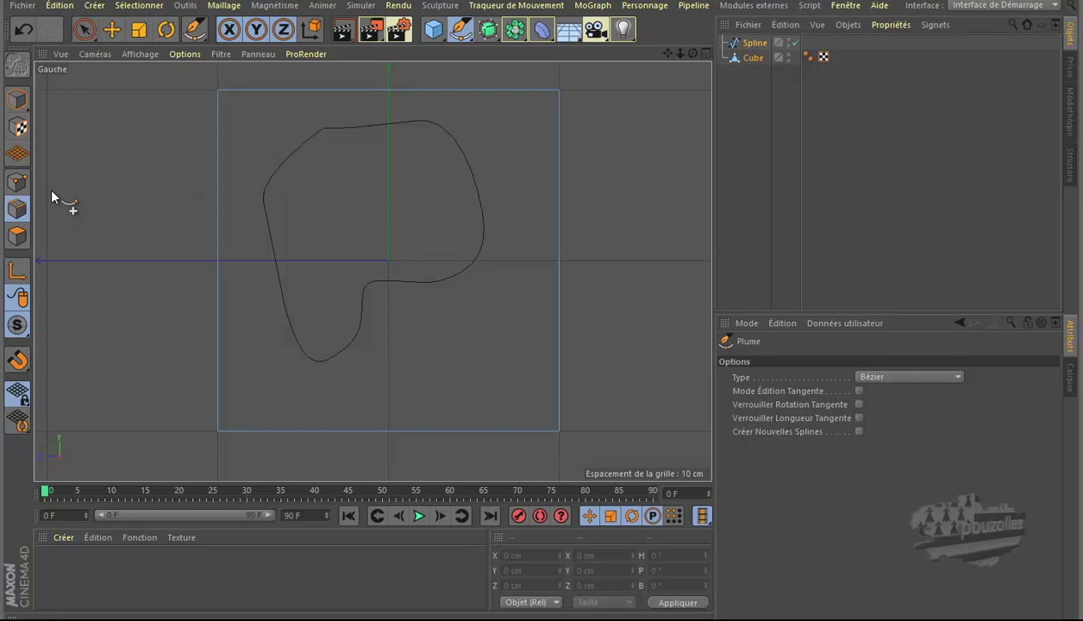
{"action": "key", "text": "k"}
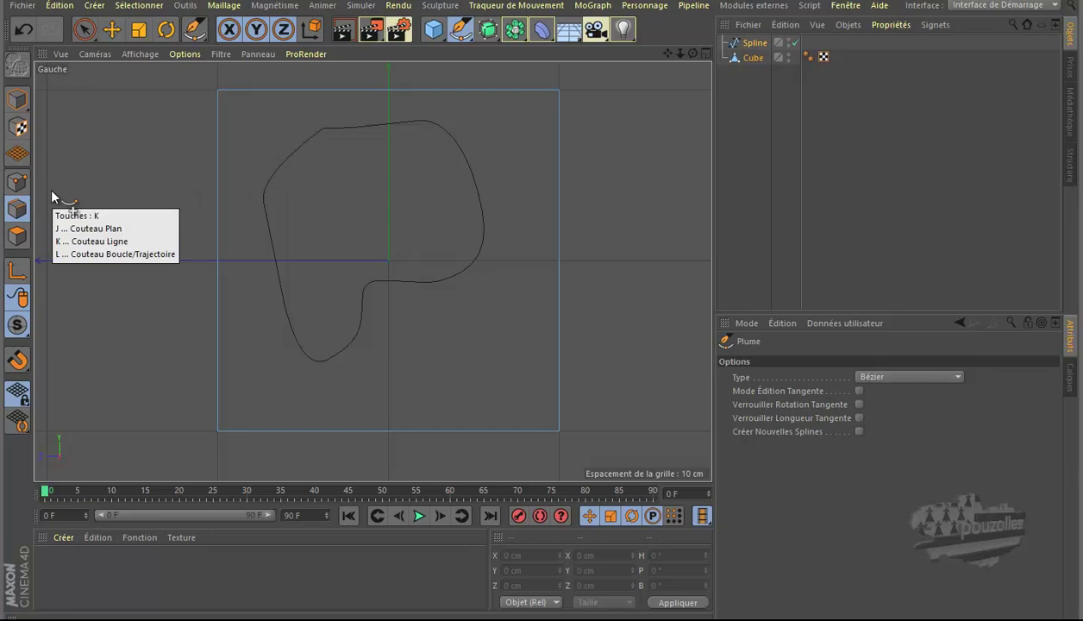
{"action": "key", "text": "k"}
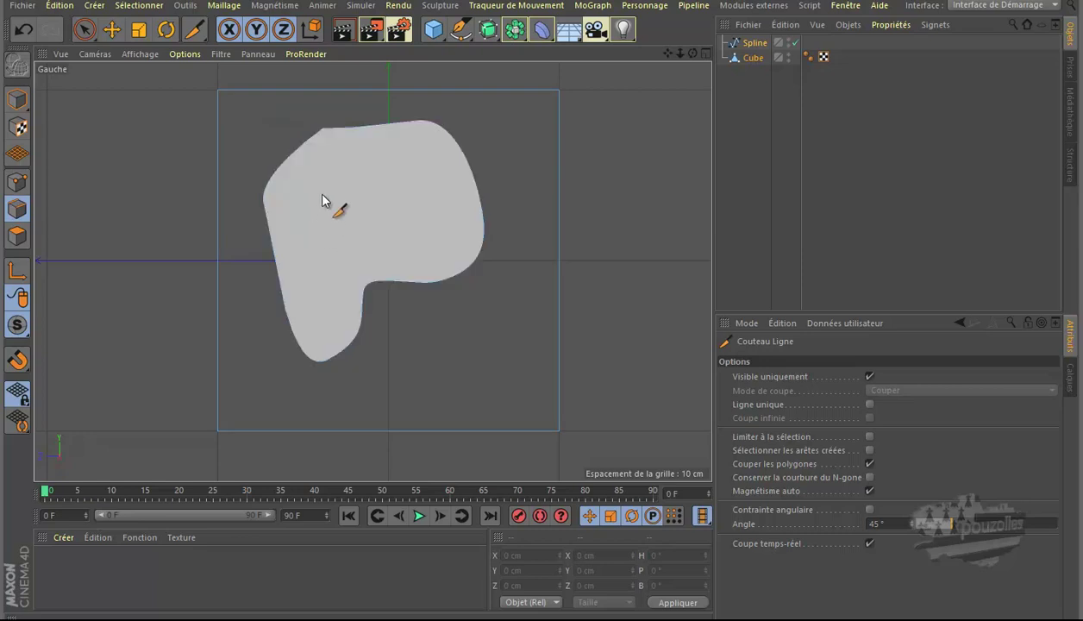
In the perspective view, switch to polygon mode and select the spline-shaped polygon on the cube's side with the Move tool
{"action": "middle_click", "coordinate": [105, 158]}
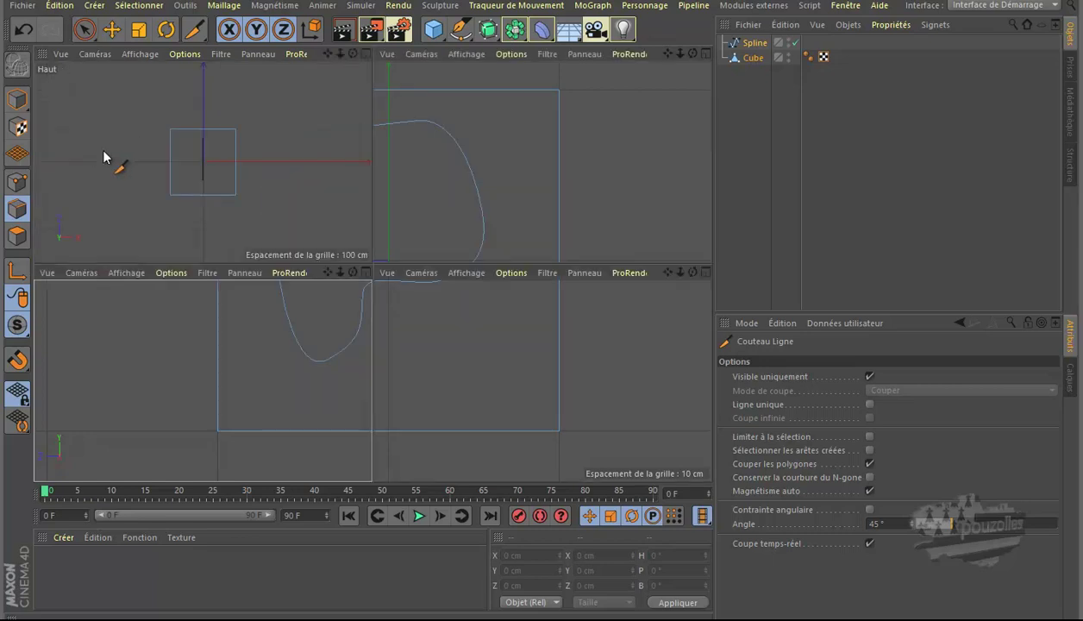
{"action": "middle_click", "coordinate": [221, 194]}
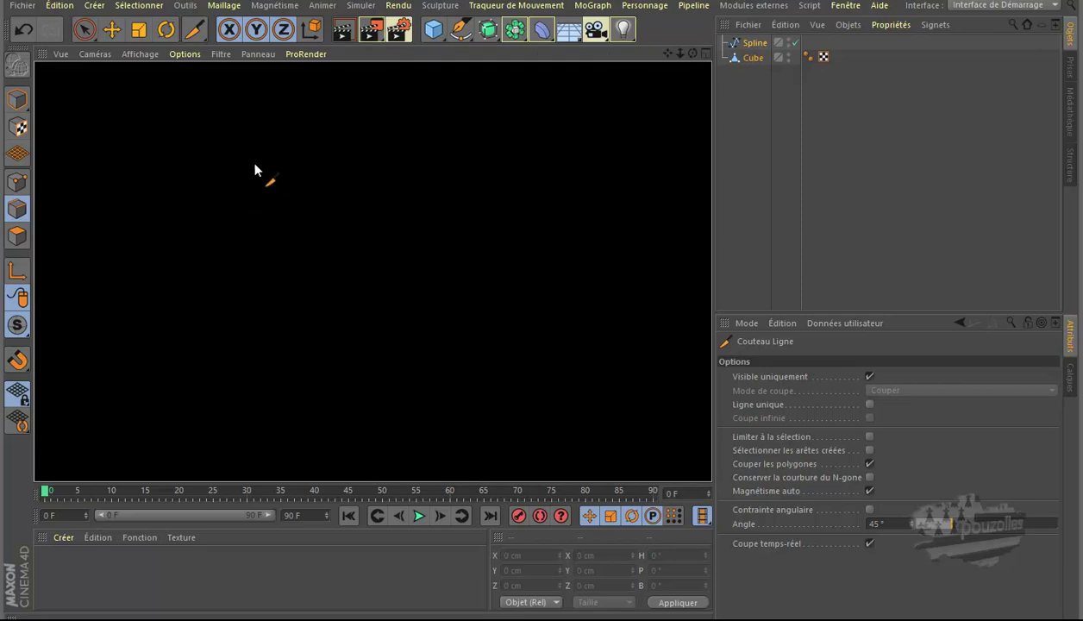
{"action": "left_click_drag", "start_coordinate": [692, 53], "coordinate": [527, 114]}
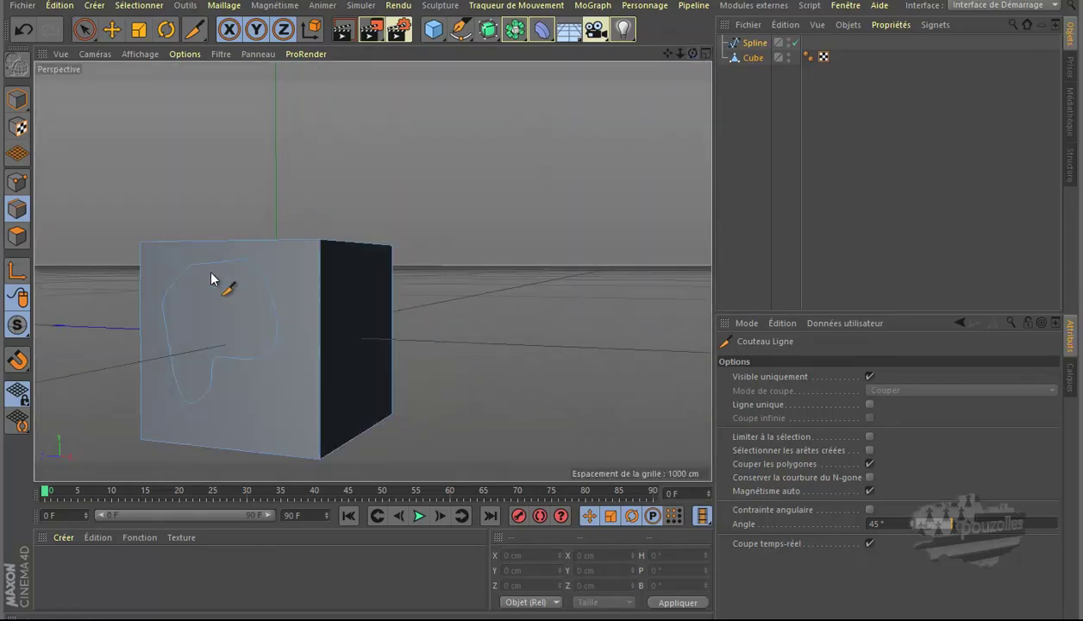
{"action": "left_click", "coordinate": [16, 233]}
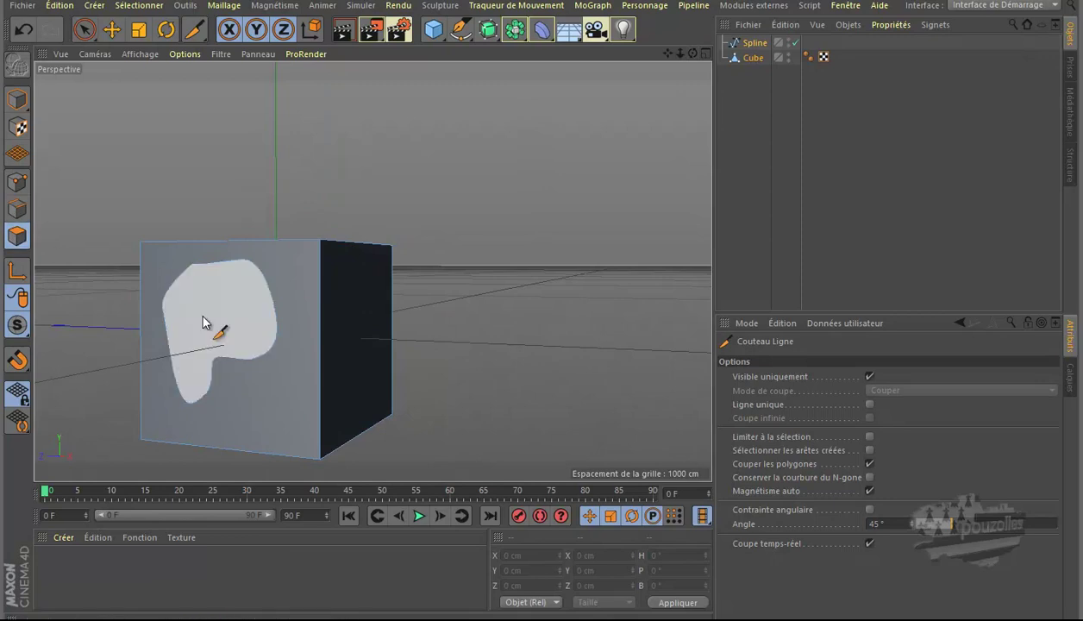
{"action": "left_click", "coordinate": [111, 29]}
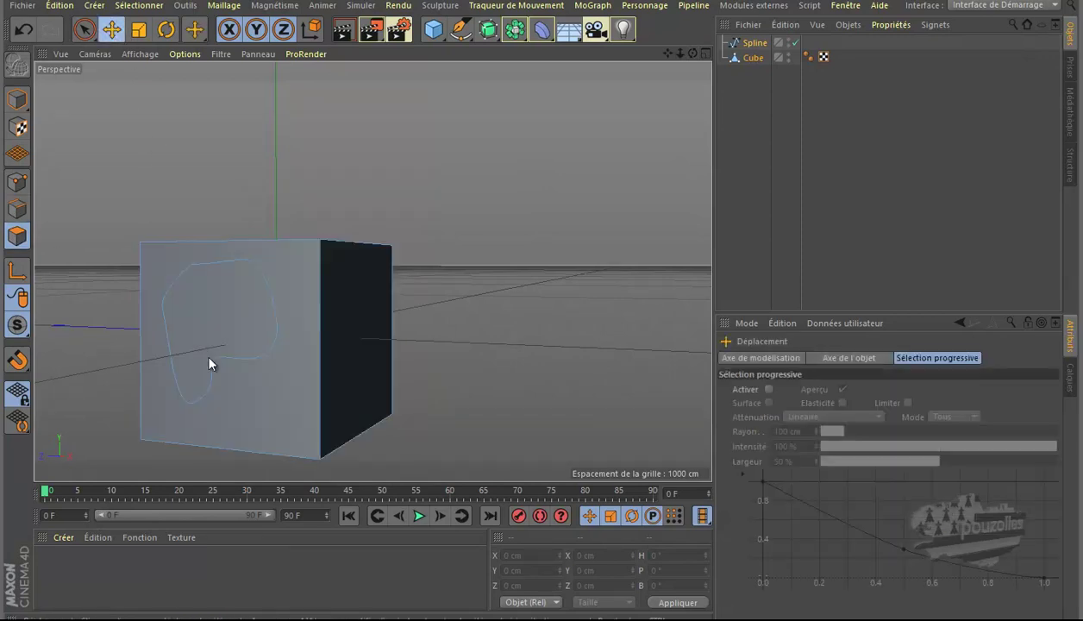
{"action": "left_click", "coordinate": [203, 311]}
Extrude the selected spline-shaped polygon outward from the cube's side and inspect it from several angles
{"action": "left_click_drag", "start_coordinate": [687, 51], "coordinate": [541, 309]}
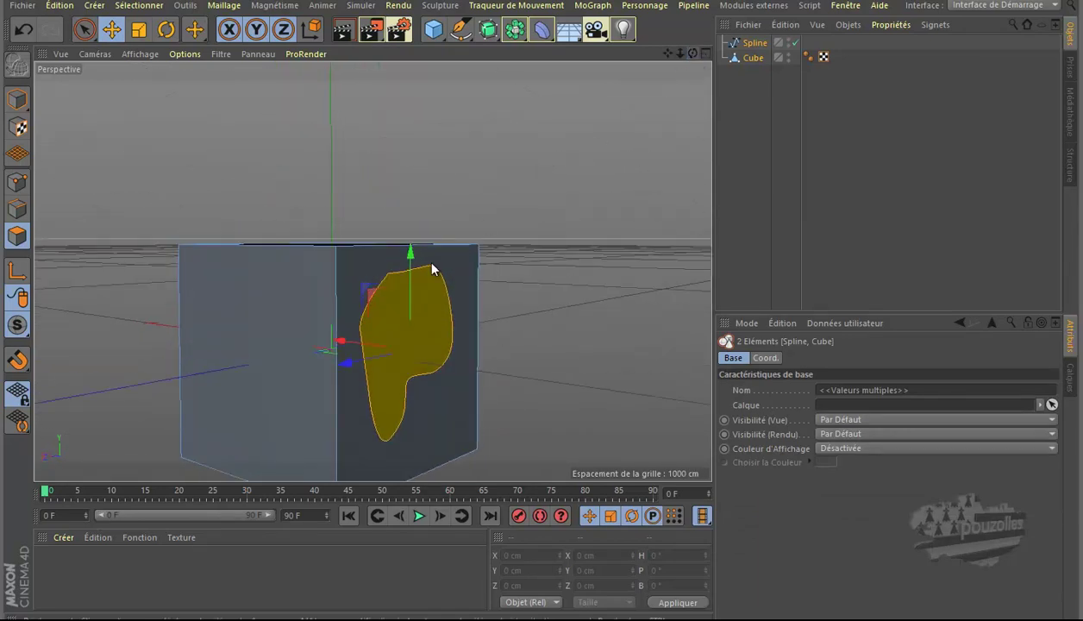
{"action": "left_click_drag", "start_coordinate": [351, 346], "coordinate": [457, 390]}
{"action": "mouse_move", "coordinate": [536, 307]}
{"action": "left_mouse_down", "text": "alt"}
{"action": "mouse_move", "coordinate": [570, 317]}
{"action": "mouse_move", "coordinate": [529, 300]}
{"action": "mouse_move", "coordinate": [511, 318]}
{"action": "mouse_move", "coordinate": [531, 293]}
{"action": "left_mouse_up", "text": "alt"}
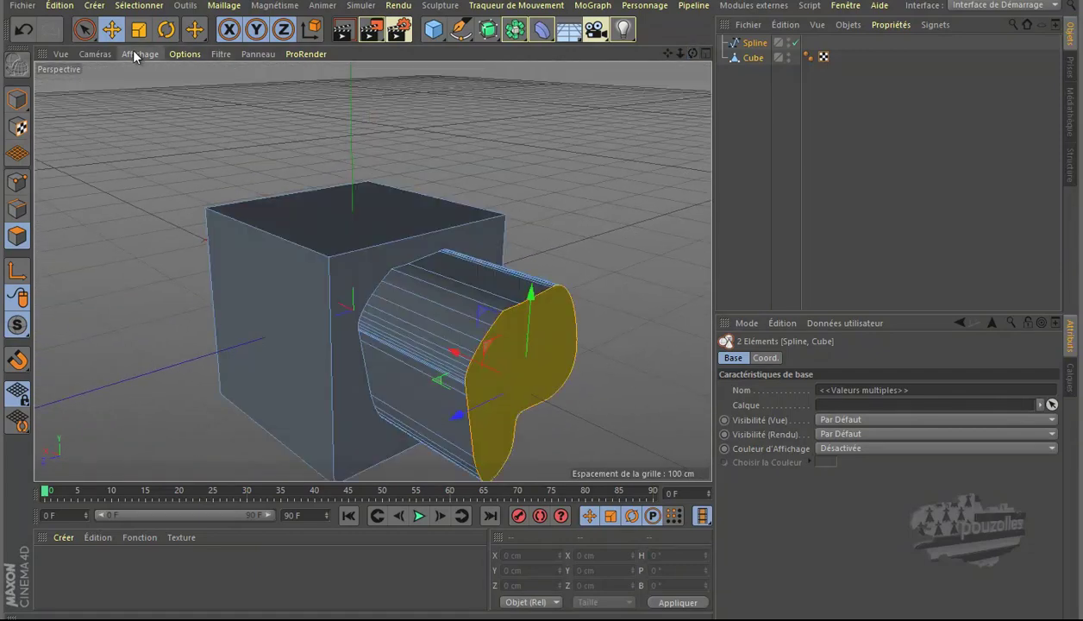
{"action": "left_click", "coordinate": [140, 53]}
{"action": "left_click", "coordinate": [144, 90]}
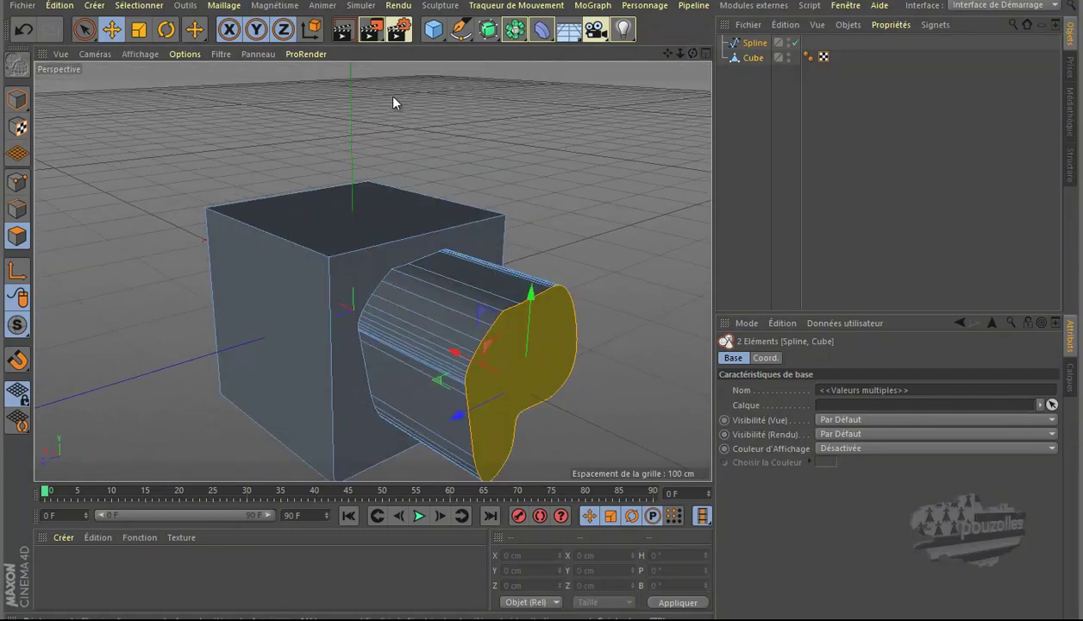
{"action": "mouse_move", "coordinate": [524, 292]}
{"action": "left_mouse_down", "text": "alt"}
{"action": "mouse_move", "coordinate": [557, 307]}
{"action": "mouse_move", "coordinate": [546, 320]}
{"action": "mouse_move", "coordinate": [542, 300]}
{"action": "left_mouse_up", "text": "alt"}
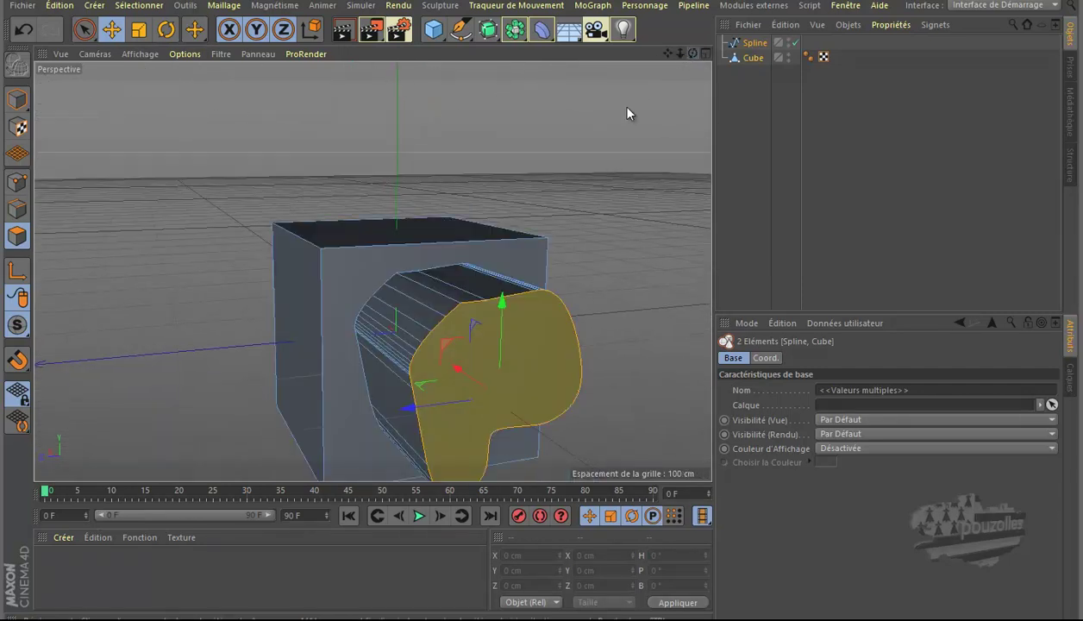
{"action": "left_click_drag", "start_coordinate": [668, 54], "coordinate": [541, 299]}
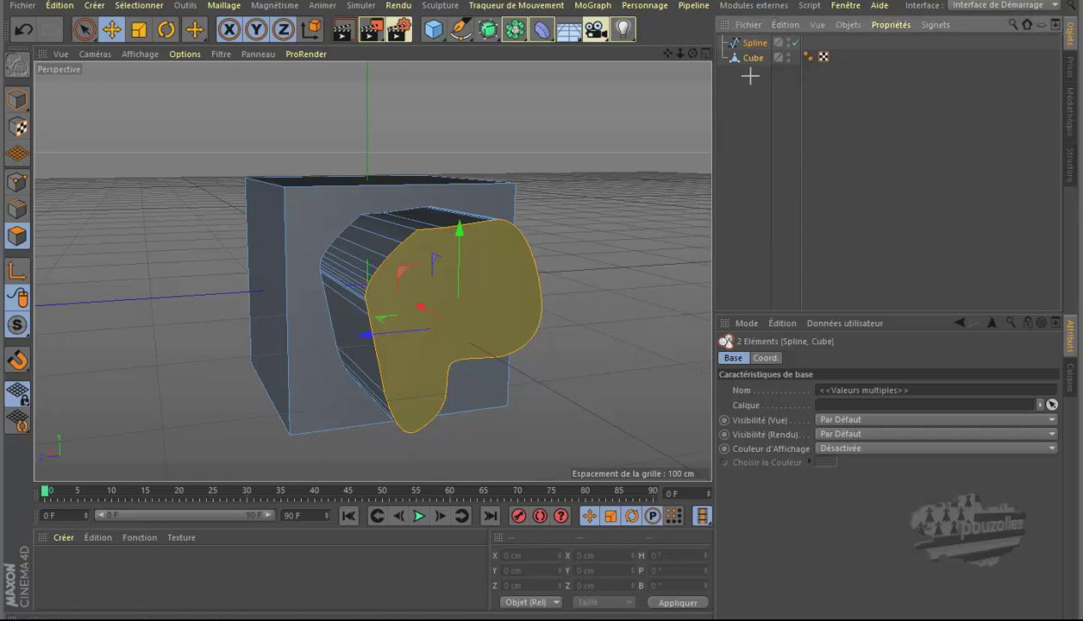
Delete the spline and the cut cube, and add a new default cube
{"action": "key", "text": "Delete"}
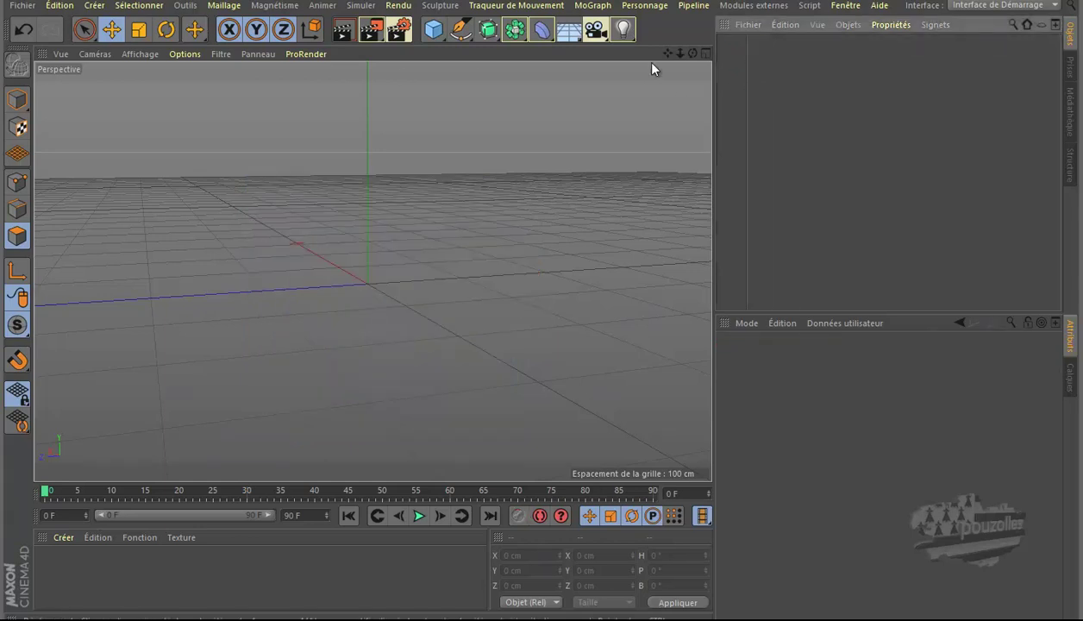
{"action": "left_click", "coordinate": [434, 31]}
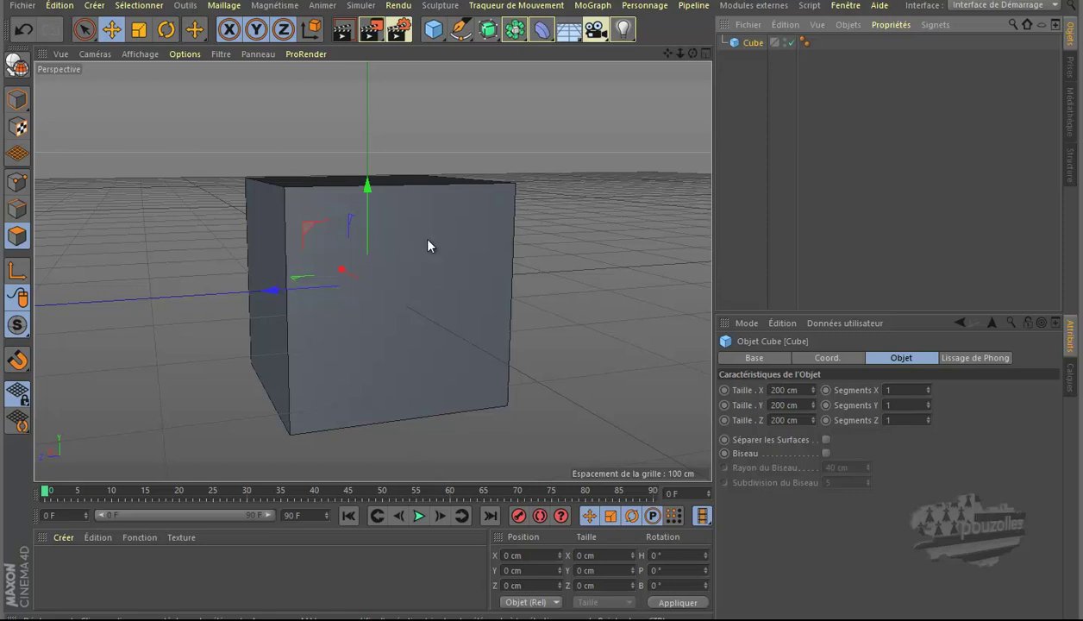
Add an n côtés spline centred on the cube, working in the full-size Haut view
{"action": "middle_click", "coordinate": [407, 126]}
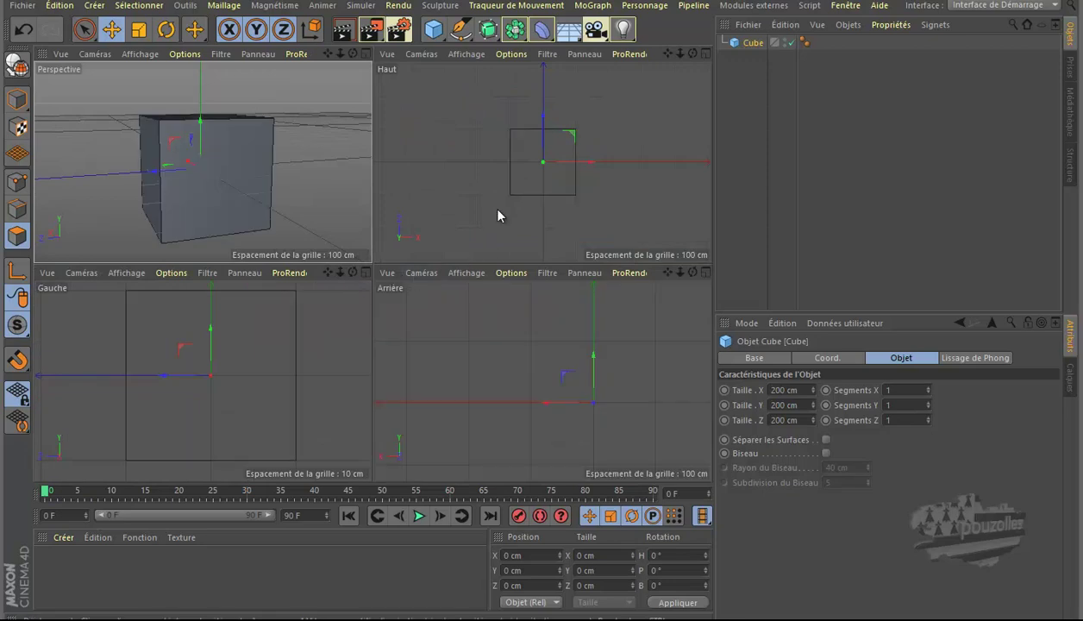
{"action": "left_click", "coordinate": [498, 212]}
{"action": "middle_click", "coordinate": [496, 212]}
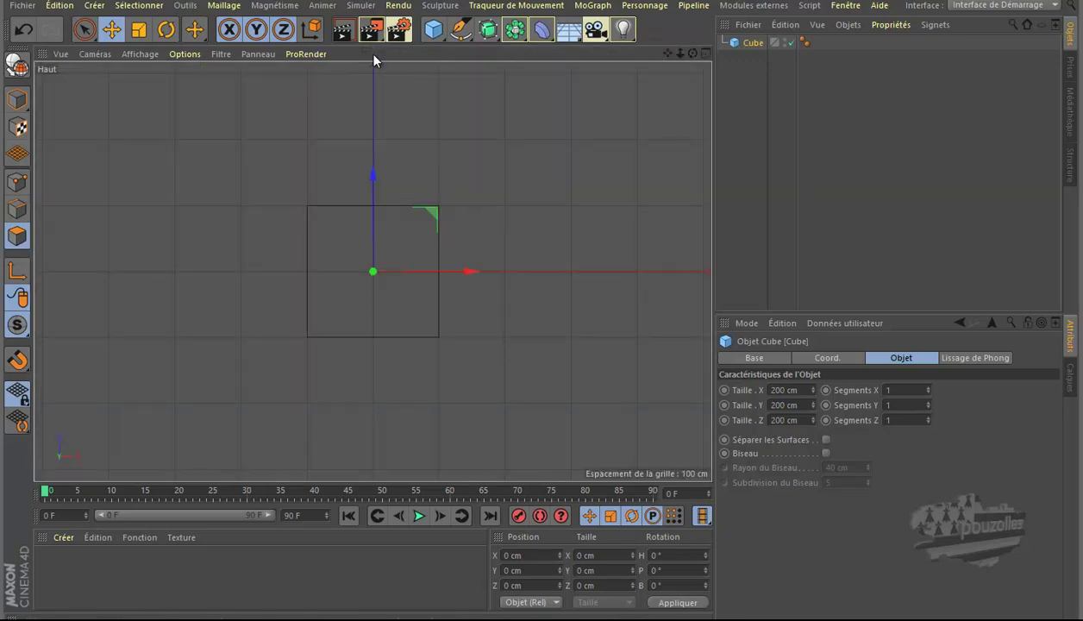
{"action": "left_click", "coordinate": [459, 31]}
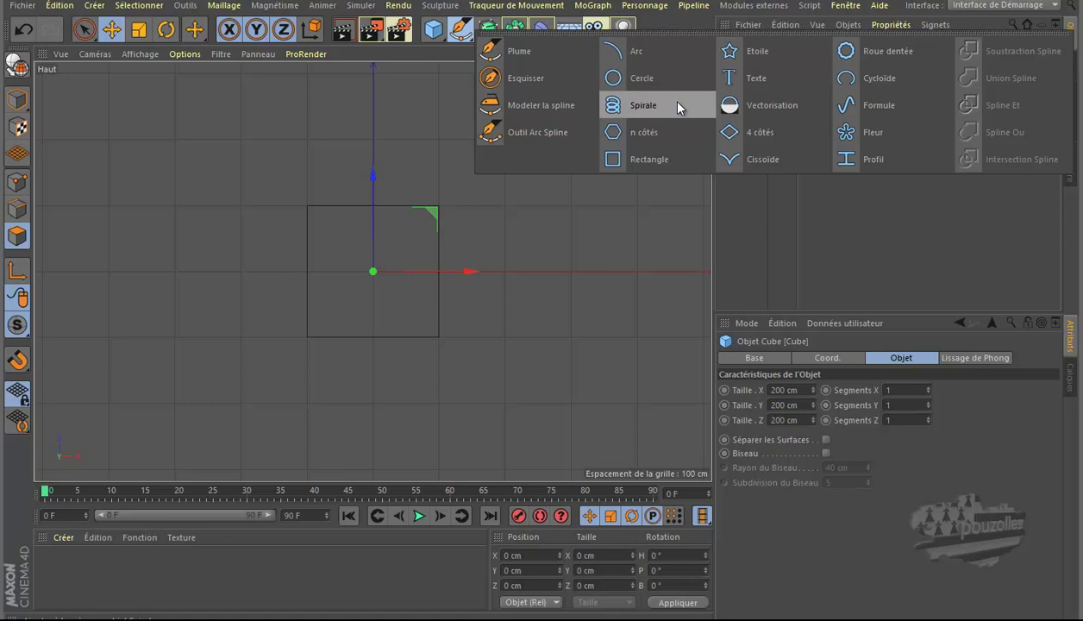
{"action": "left_click", "coordinate": [653, 132]}
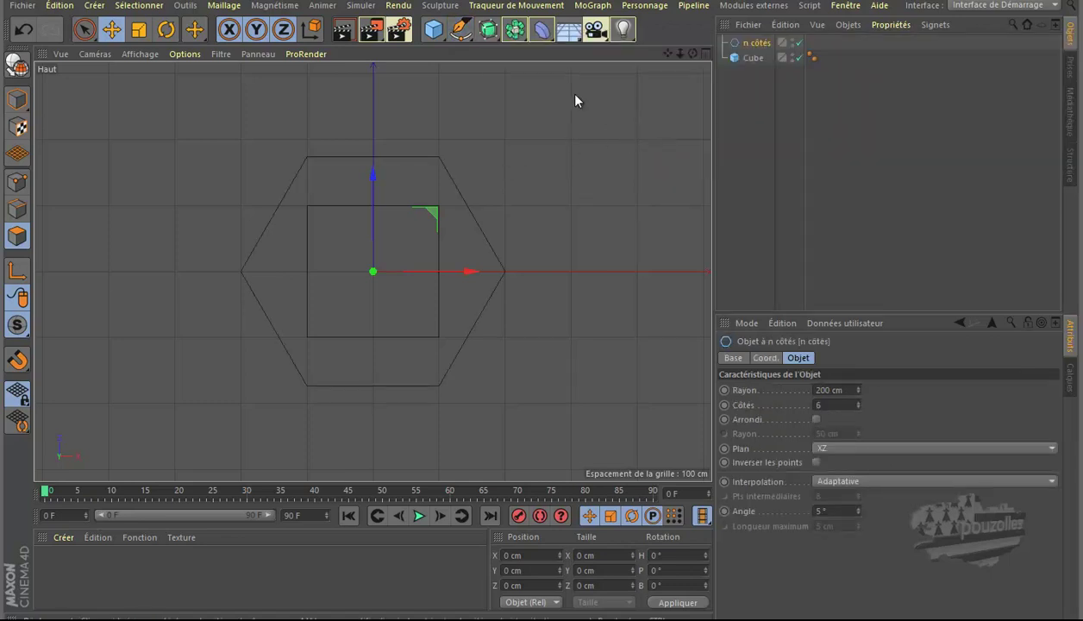
{"action": "left_click", "coordinate": [462, 30]}
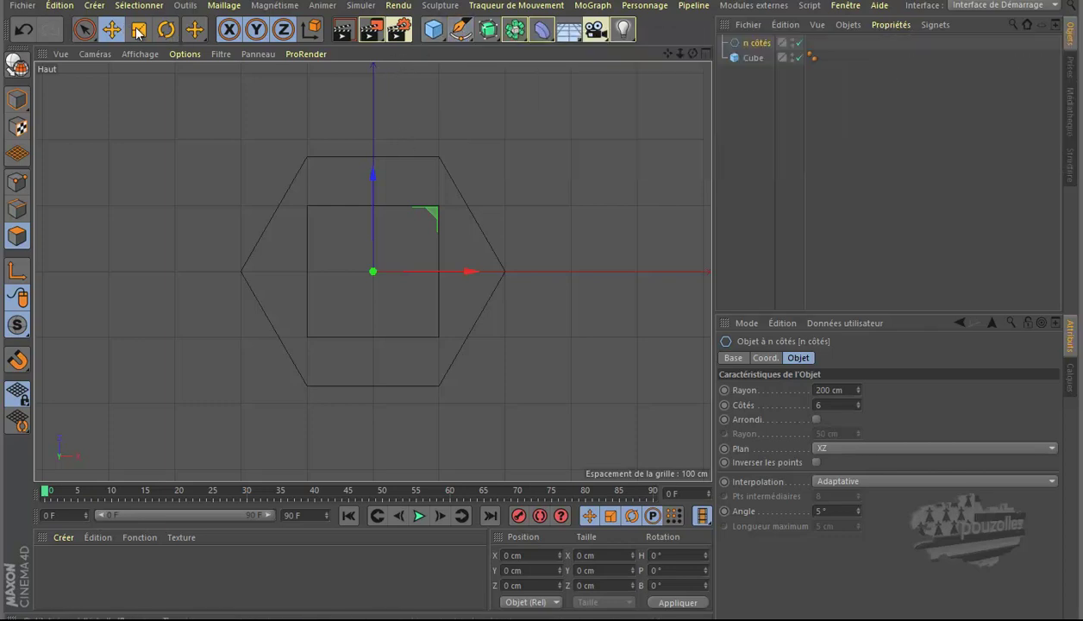
{"action": "left_click_drag", "start_coordinate": [576, 188], "coordinate": [507, 214]}
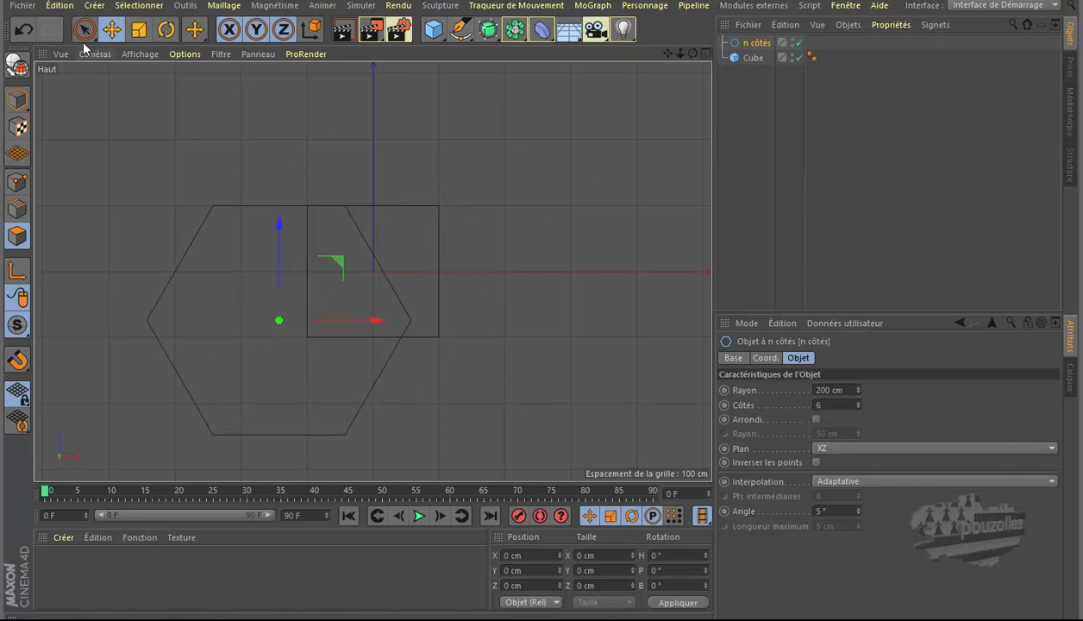
{"action": "left_click", "coordinate": [23, 29]}
Scale the hexagonal spline down to fit inside the cube's outline and return to the perspective view
{"action": "left_click", "coordinate": [136, 30]}
{"action": "left_click_drag", "start_coordinate": [638, 151], "coordinate": [318, 315]}
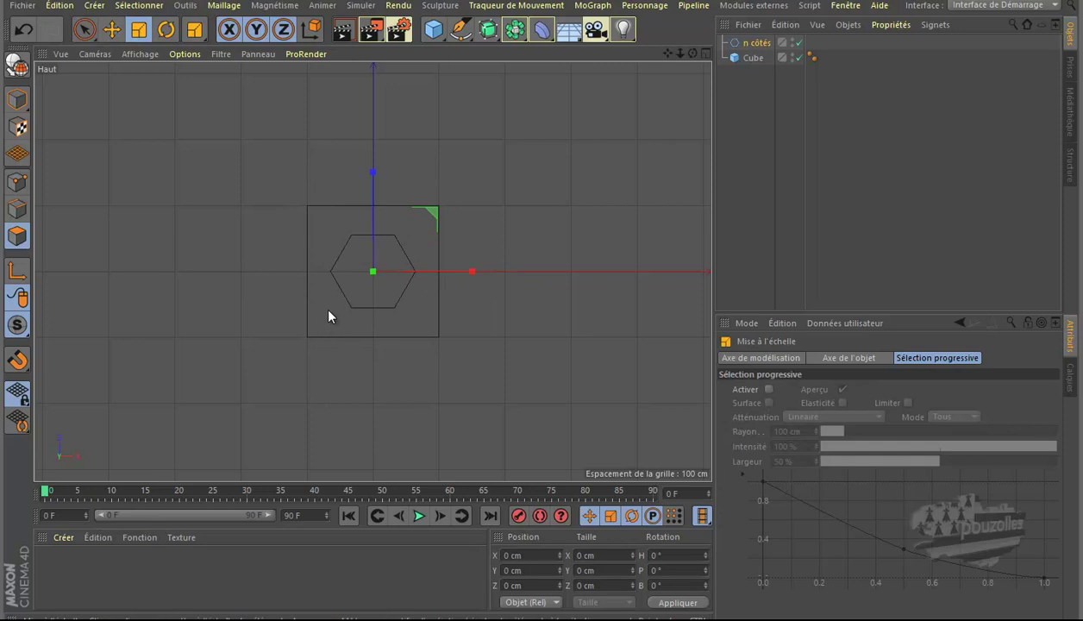
{"action": "middle_click", "coordinate": [280, 275]}
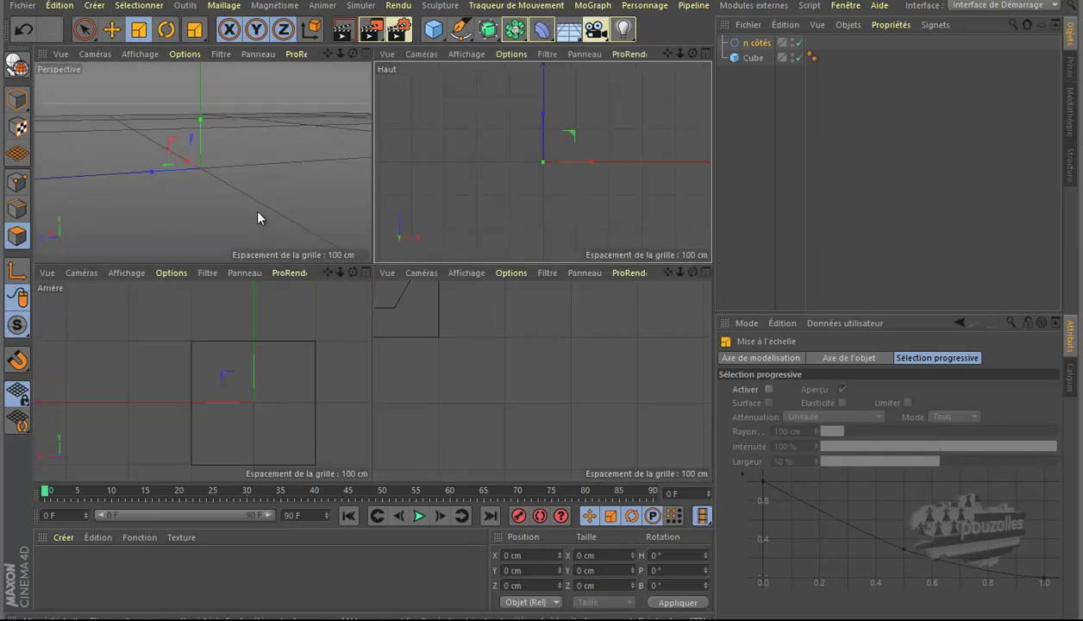
{"action": "middle_click", "coordinate": [258, 234]}
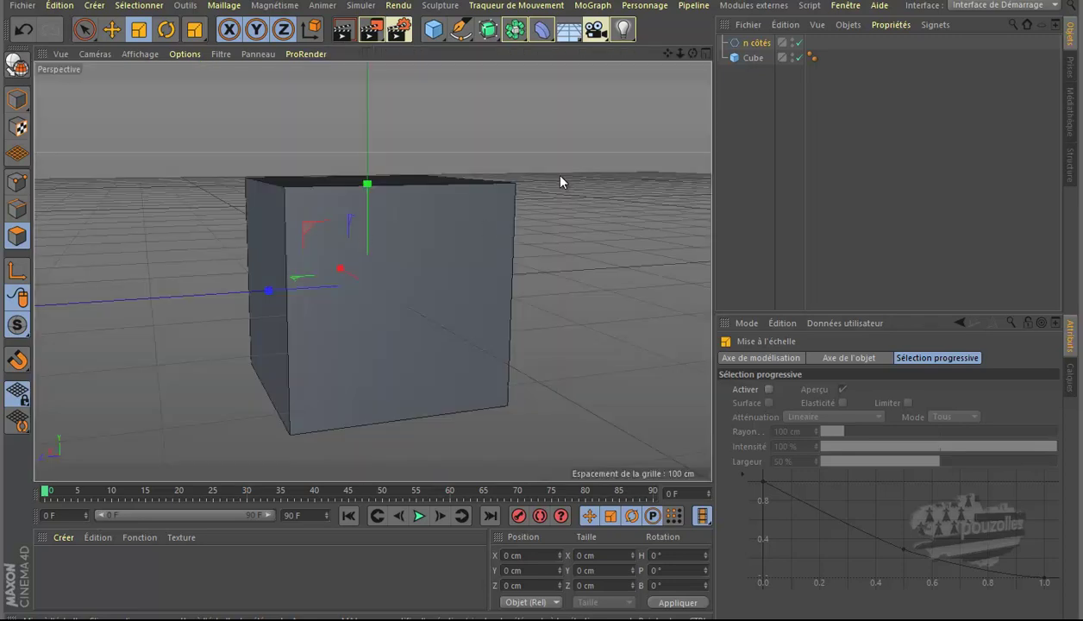
Convert the default cube to an editable polygon object and select all of its edges in edge mode
{"action": "left_click_drag", "start_coordinate": [693, 53], "coordinate": [547, 307]}
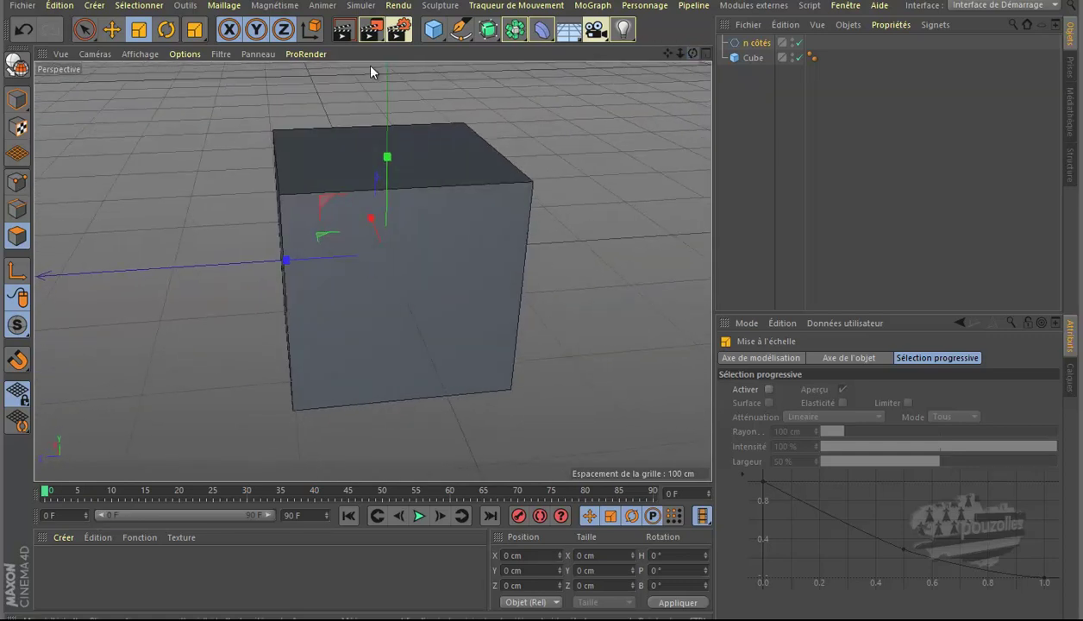
{"action": "left_click", "coordinate": [752, 59]}
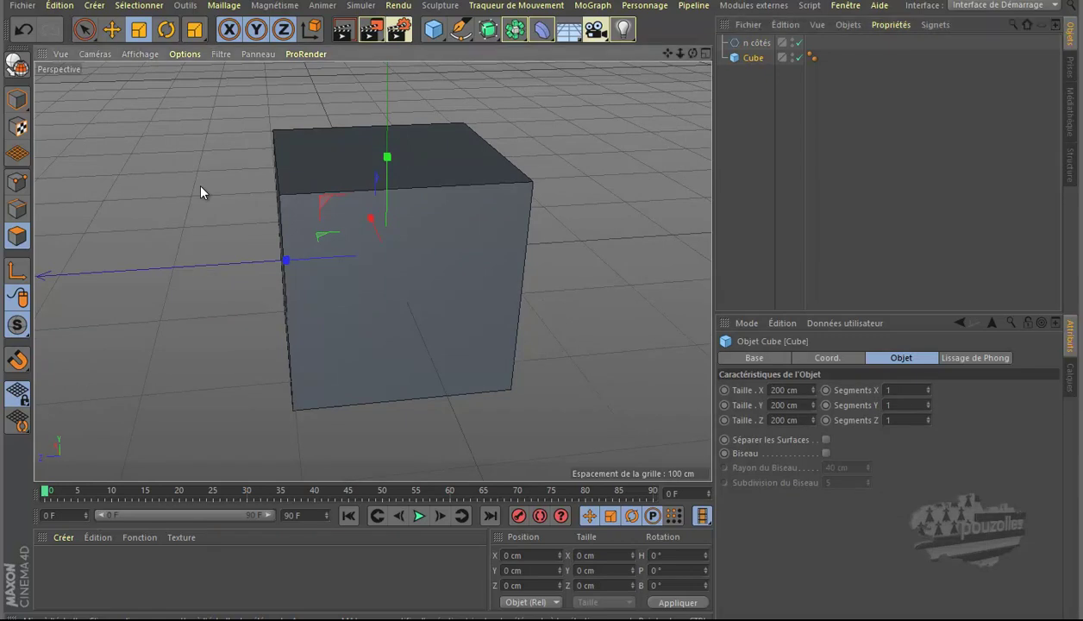
{"action": "left_click", "coordinate": [18, 209]}
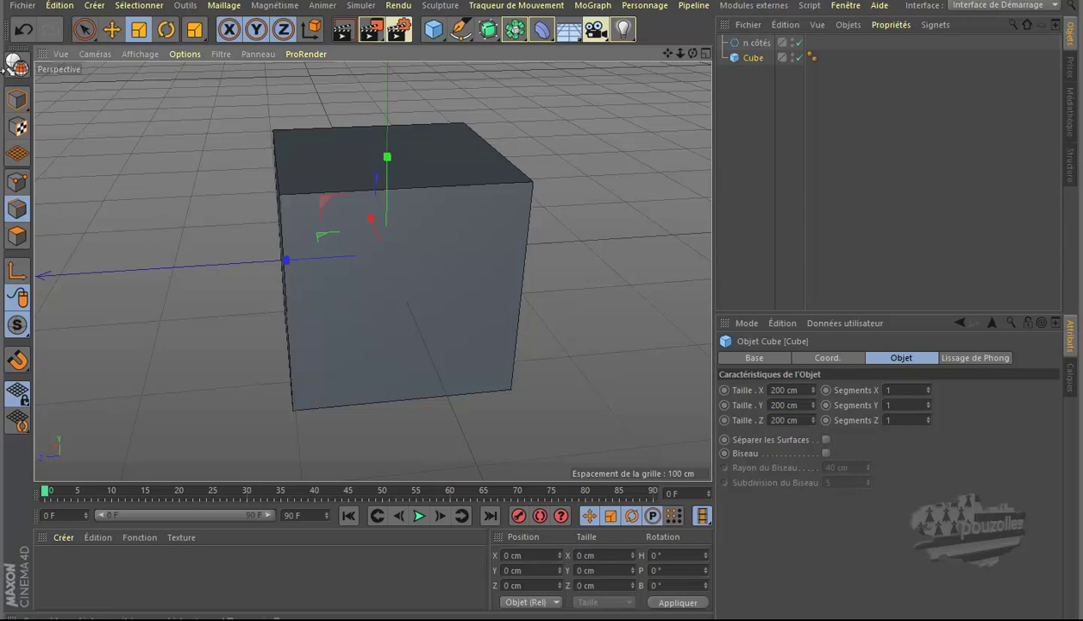
{"action": "left_click", "coordinate": [15, 68]}
{"action": "key", "text": "ctrl+a"}
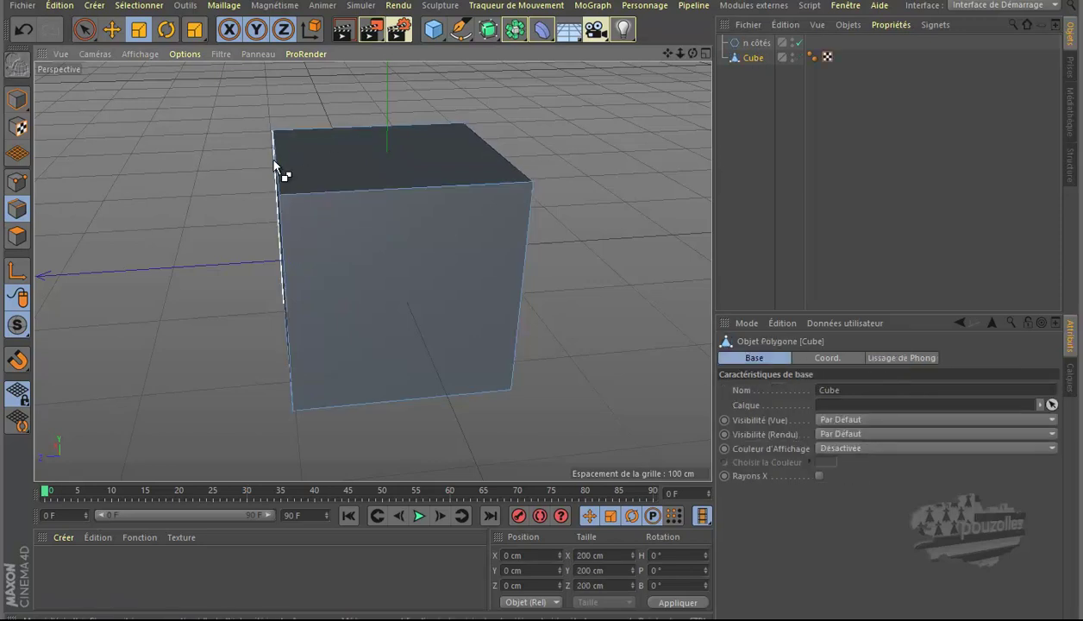
Try a chamfer bevel with a 0.8 cm offset on all the cube's edges and undo it
{"action": "right_click", "coordinate": [580, 123]}
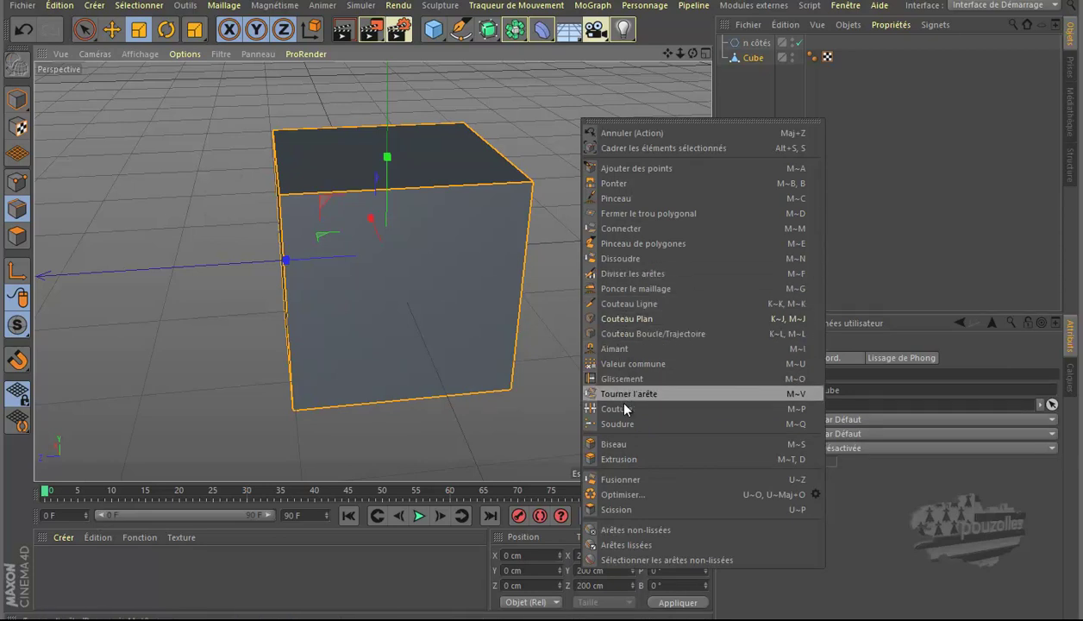
{"action": "left_click", "coordinate": [610, 443]}
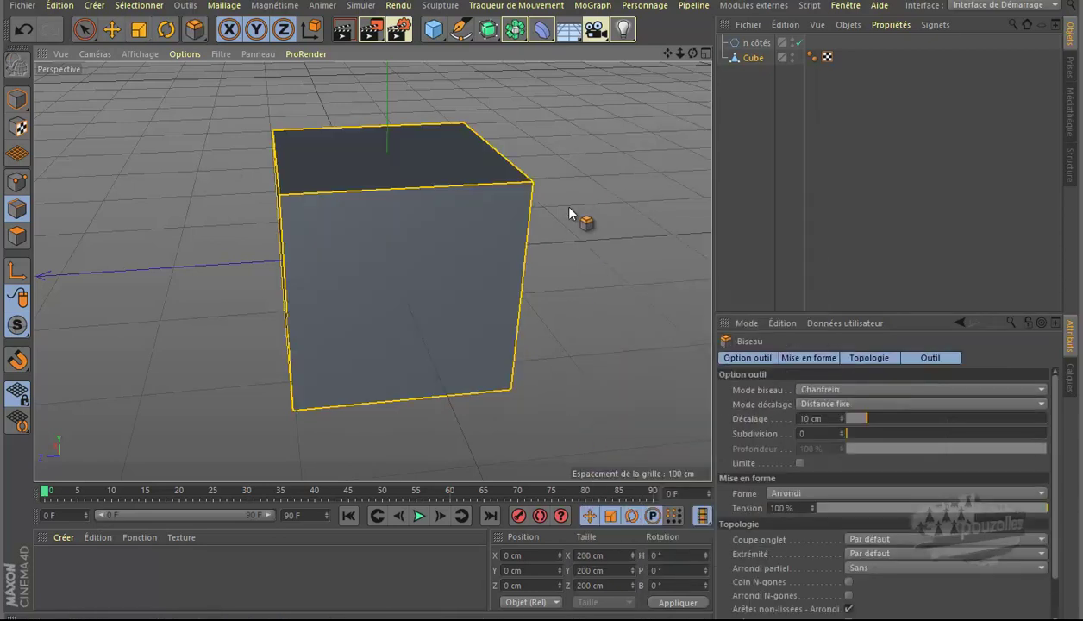
{"action": "scroll", "coordinate": [565, 173], "scroll_direction": "up", "scroll_amount": 5}
{"action": "scroll", "coordinate": [565, 173], "scroll_direction": "up", "scroll_amount": 1}
{"action": "left_click", "coordinate": [543, 306]}
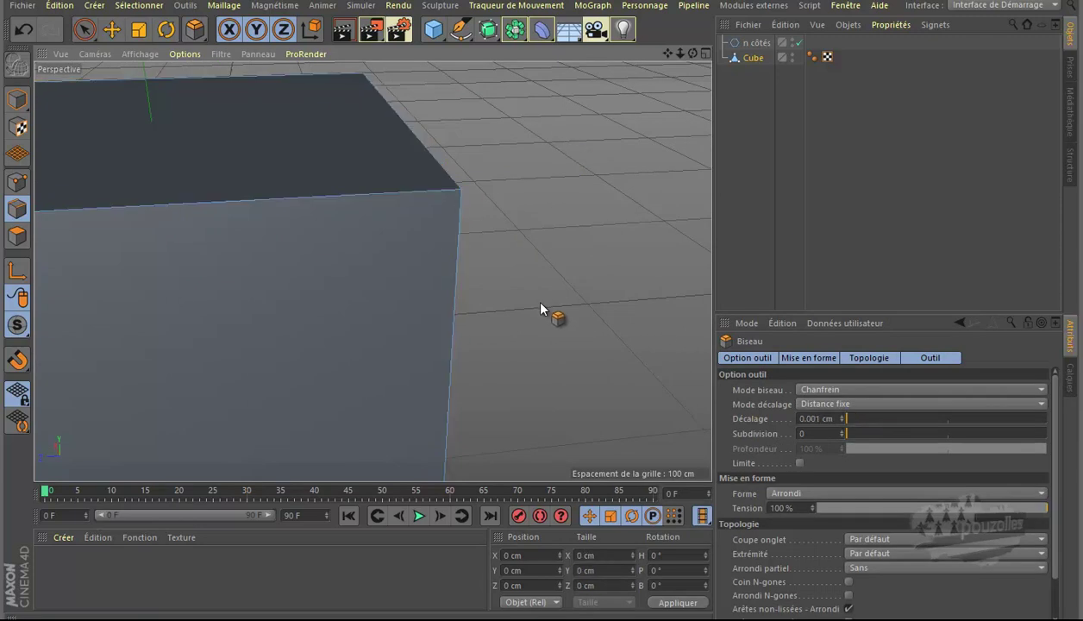
{"action": "mouse_move", "coordinate": [545, 306]}
{"action": "left_mouse_down"}
{"action": "mouse_move", "coordinate": [563, 302]}
{"action": "mouse_move", "coordinate": [536, 309]}
{"action": "mouse_move", "coordinate": [552, 313]}
{"action": "mouse_move", "coordinate": [542, 306]}
{"action": "left_mouse_up"}
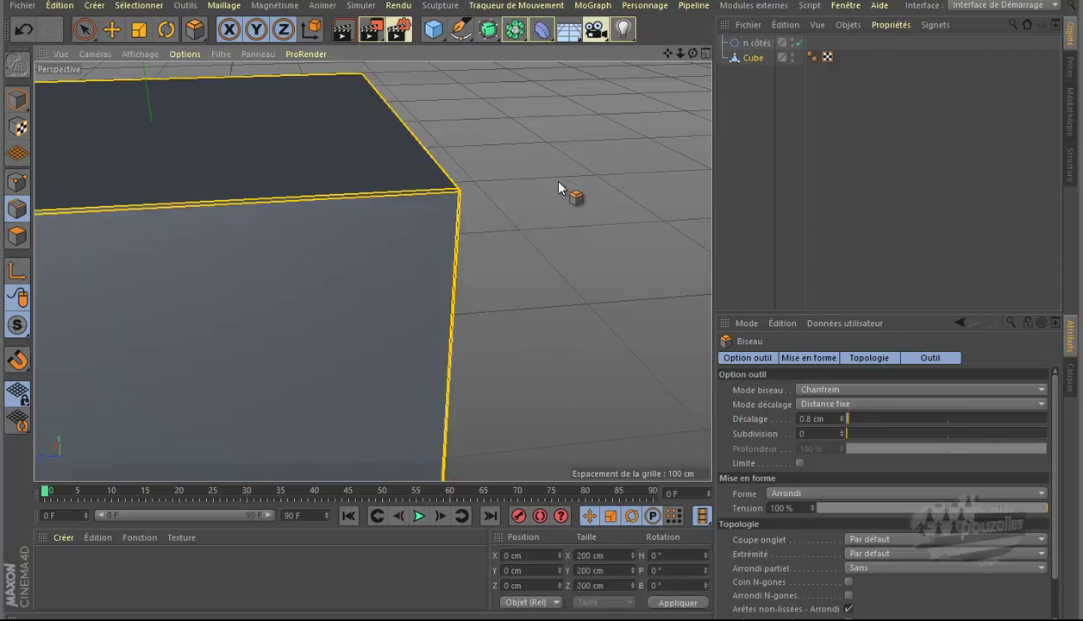
{"action": "scroll", "coordinate": [567, 197], "scroll_direction": "down", "scroll_amount": 2}
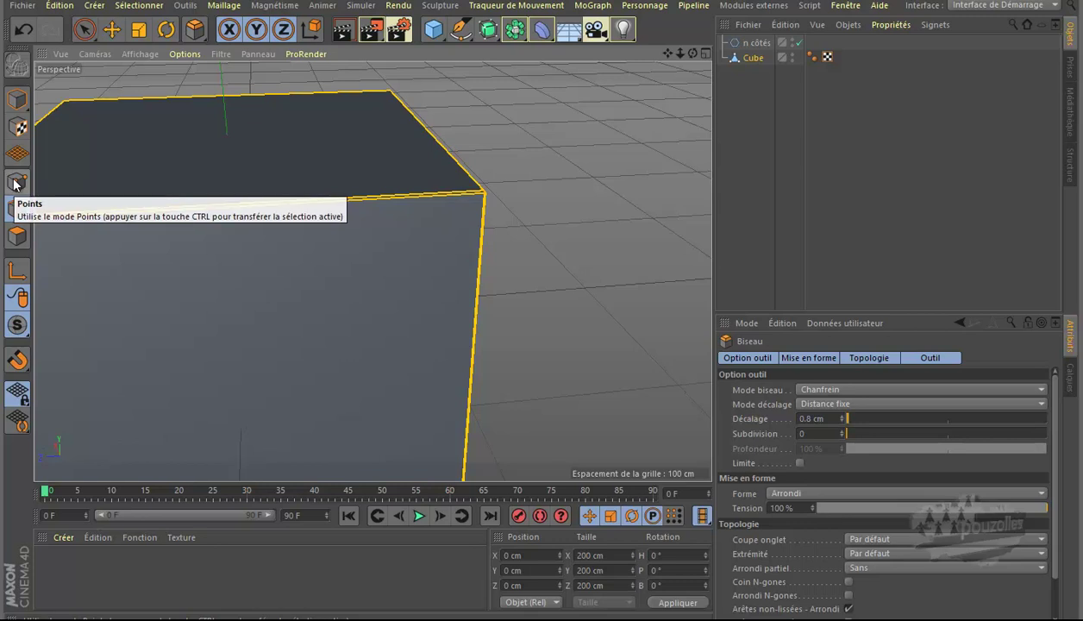
{"action": "left_click", "coordinate": [23, 31]}
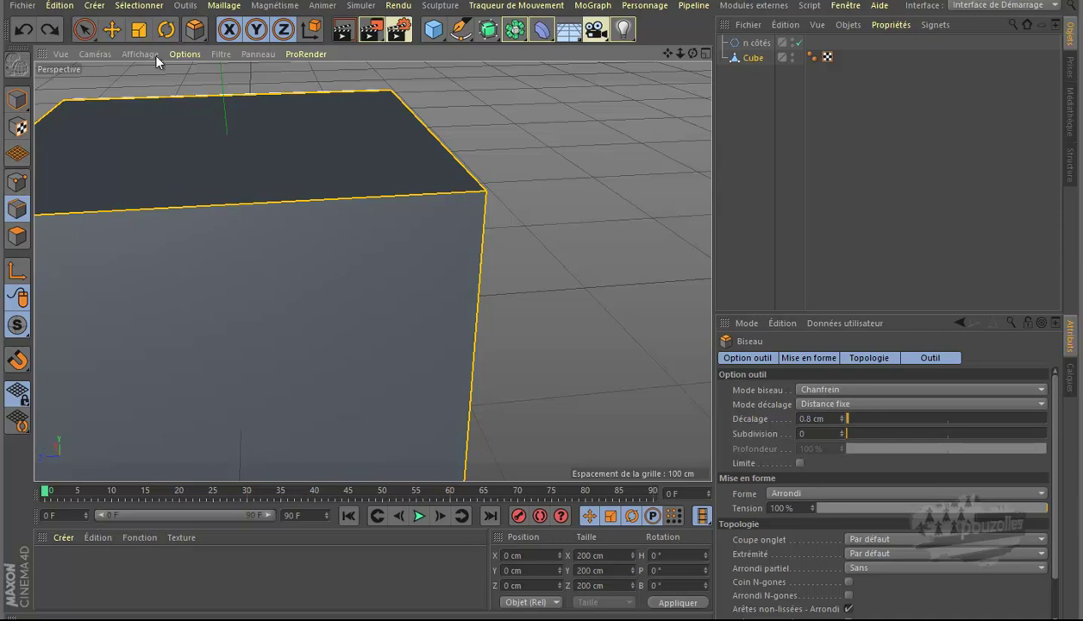
Select both the n côtés spline and the cube in the full-size Haut view and cut the hexagon into the top face with Couteau Ligne
{"action": "middle_click", "coordinate": [553, 245]}
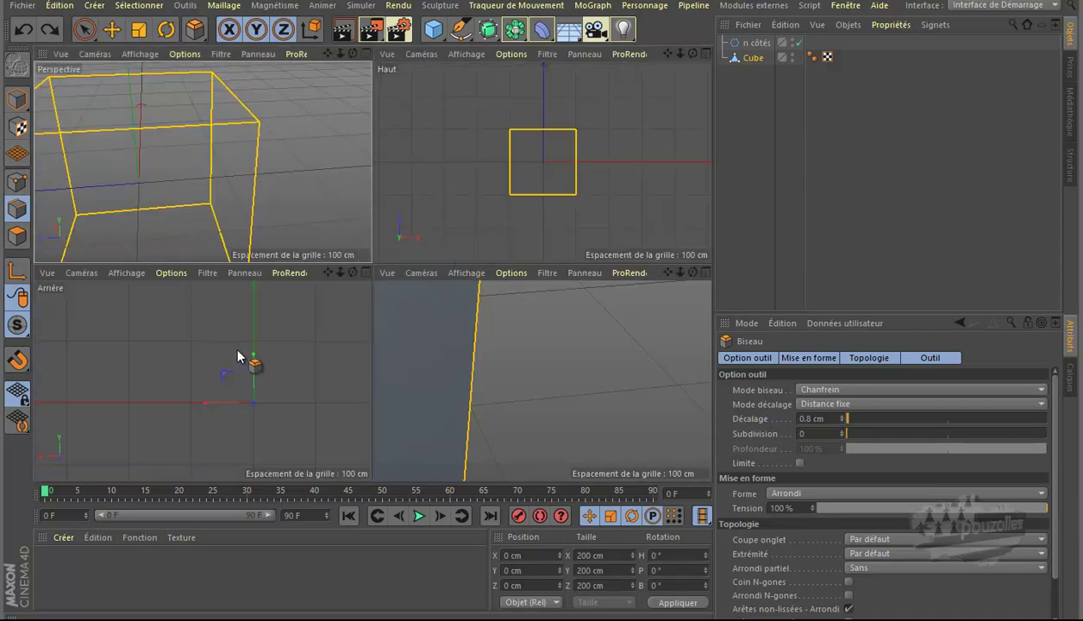
{"action": "middle_click", "coordinate": [549, 199]}
{"action": "left_click_drag", "start_coordinate": [745, 79], "coordinate": [727, 45]}
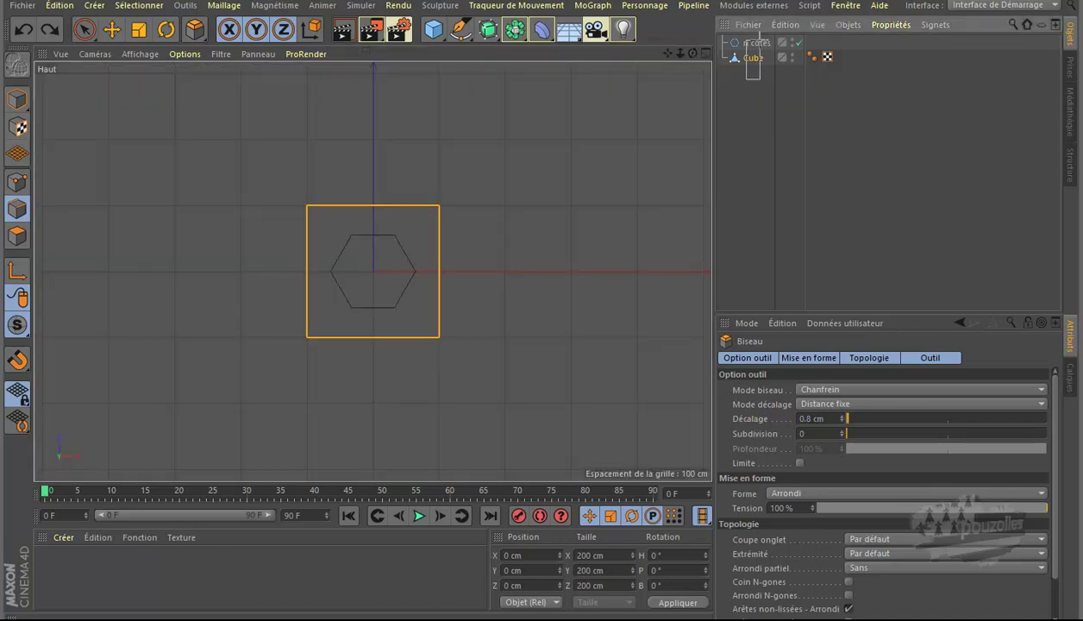
{"action": "left_click", "coordinate": [19, 179]}
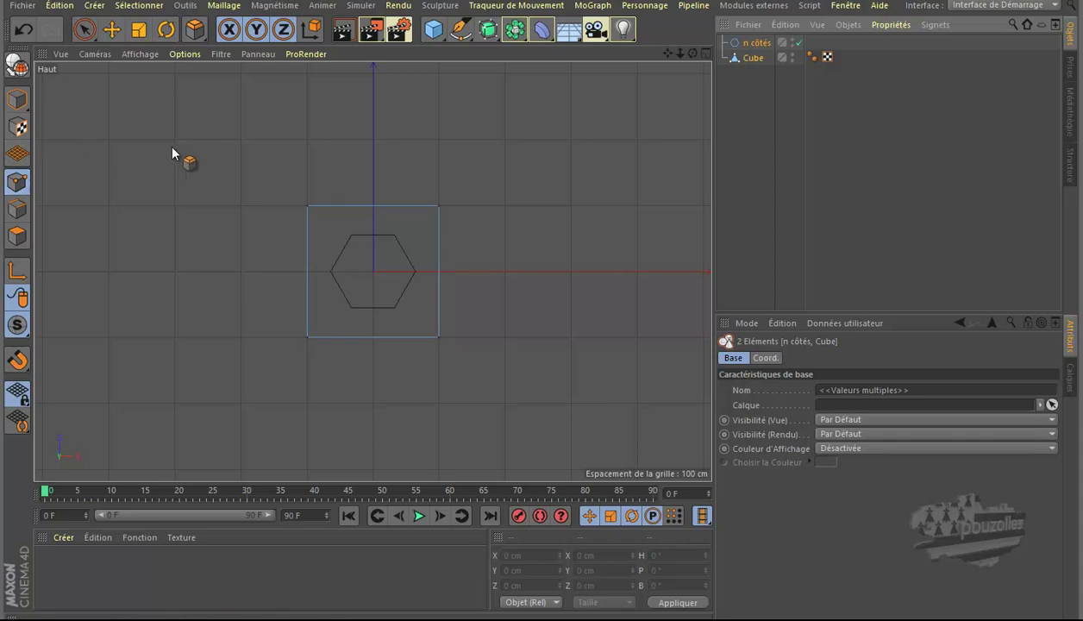
{"action": "key", "text": "k"}
{"action": "key", "text": "k"}
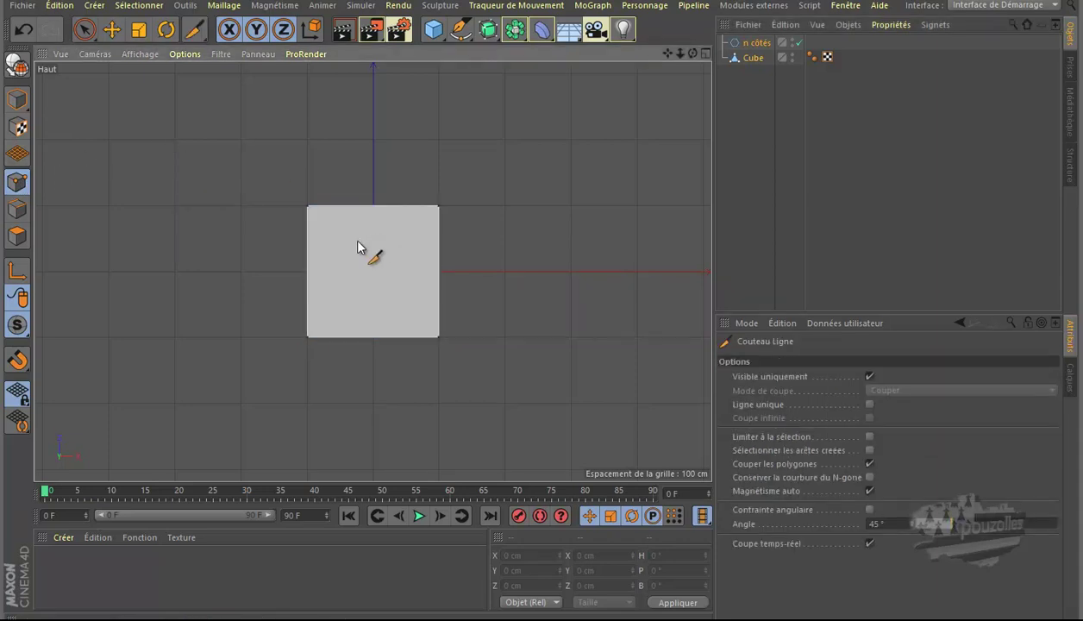
{"action": "left_click", "coordinate": [352, 248]}
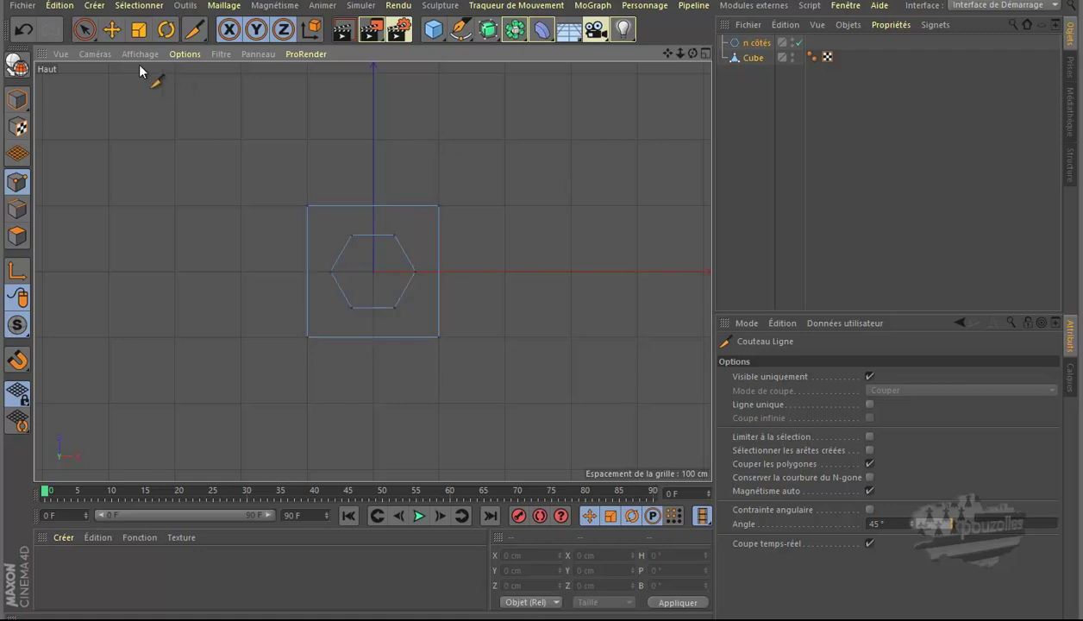
Cut the hexagonal spline into the cube's bottom face from the Bas view and return to the perspective view
{"action": "left_click", "coordinate": [107, 54]}
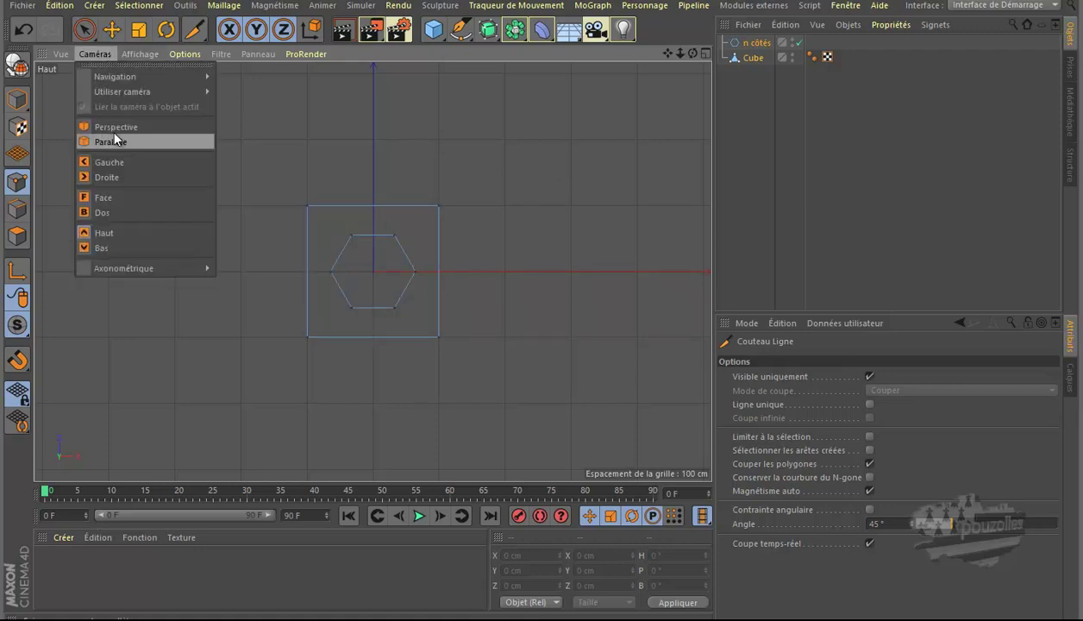
{"action": "left_click", "coordinate": [109, 248]}
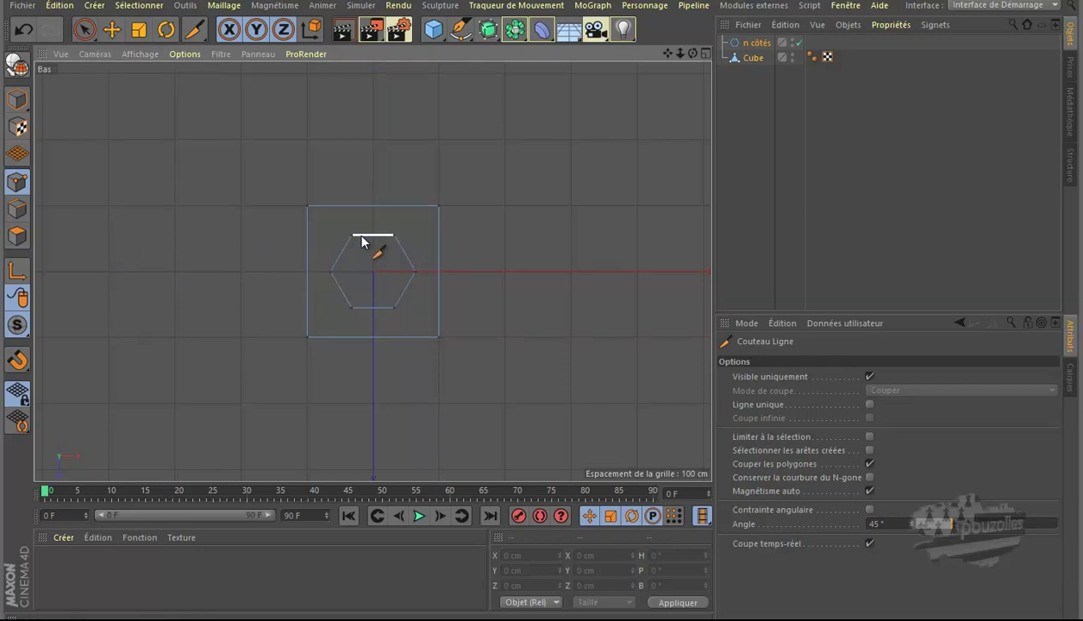
{"action": "key", "text": "F5"}
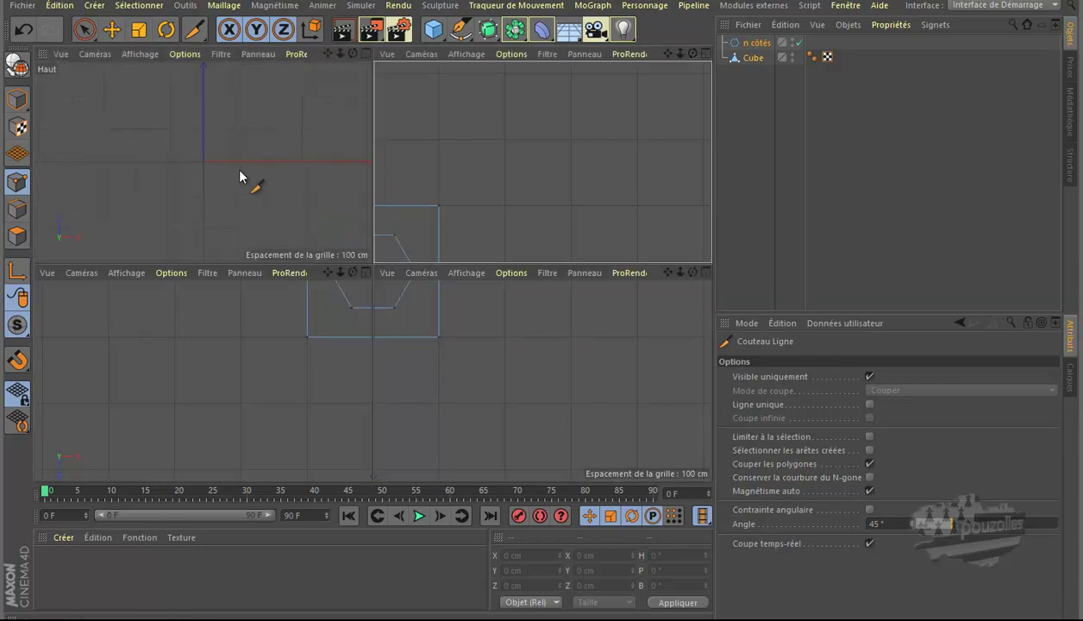
{"action": "middle_click", "coordinate": [234, 164]}
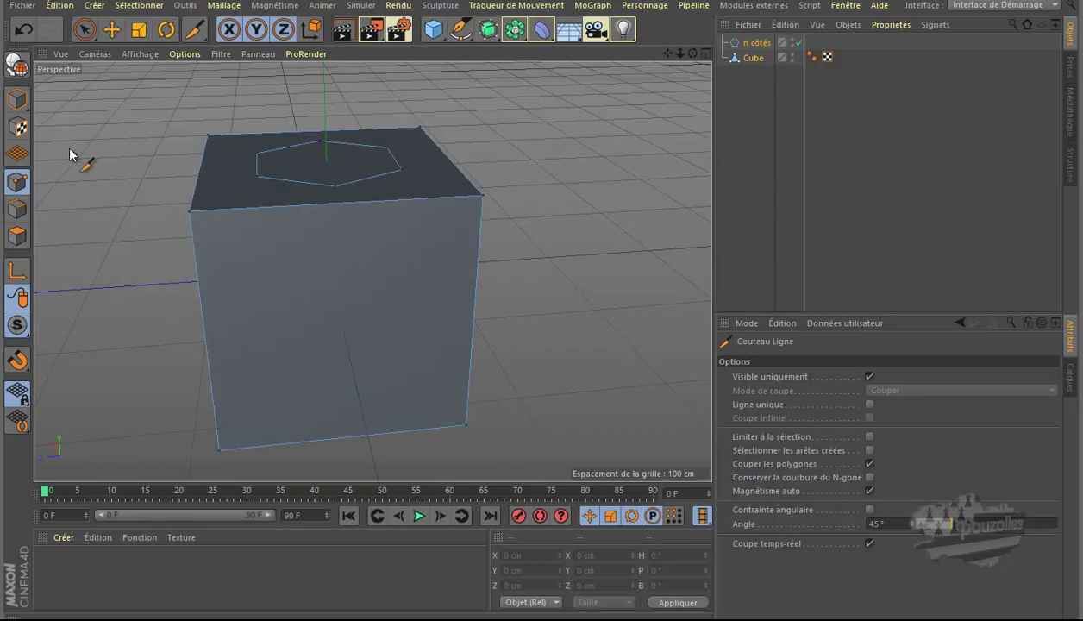
Delete the hexagonal polygon cut into the cube's top face, working in polygon mode
{"action": "key", "text": "n"}
{"action": "key", "text": "g"}
{"action": "left_click", "coordinate": [19, 235]}
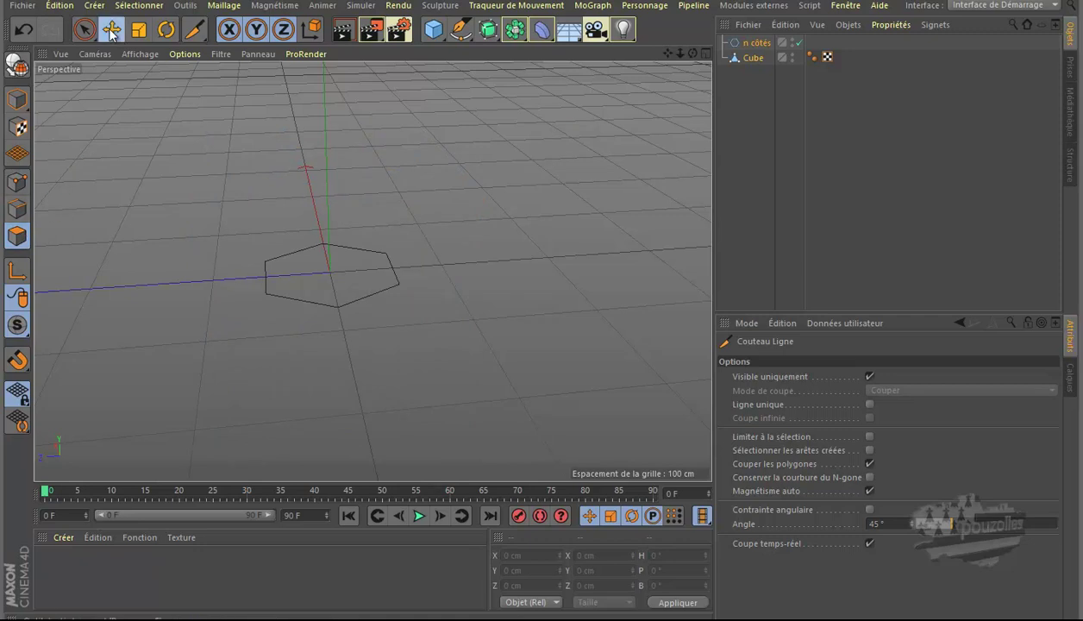
{"action": "left_click", "coordinate": [112, 33]}
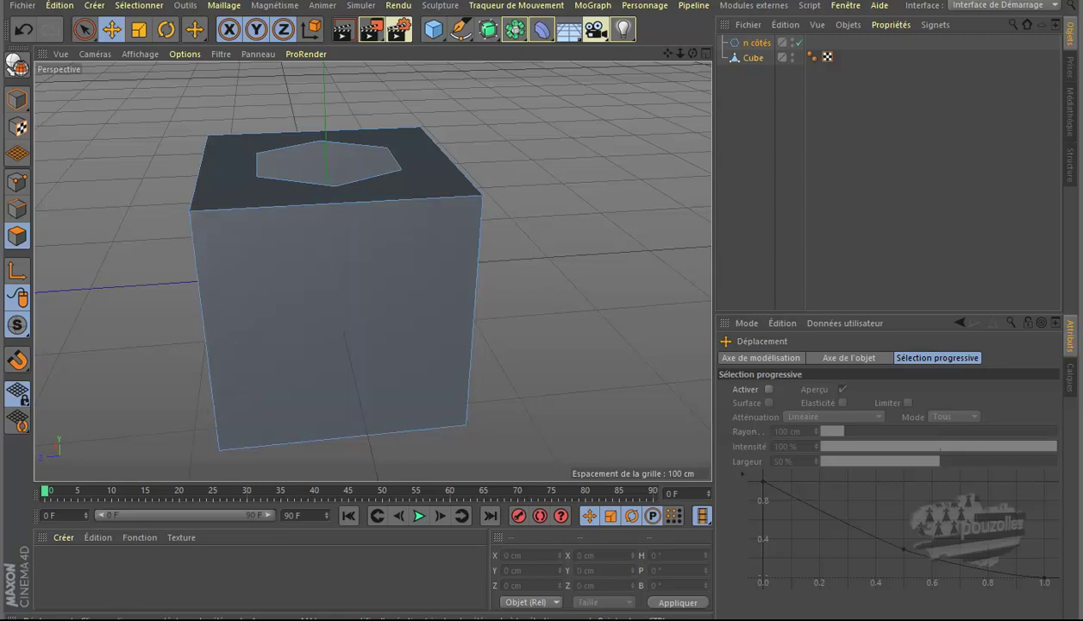
{"action": "left_click", "coordinate": [112, 620]}
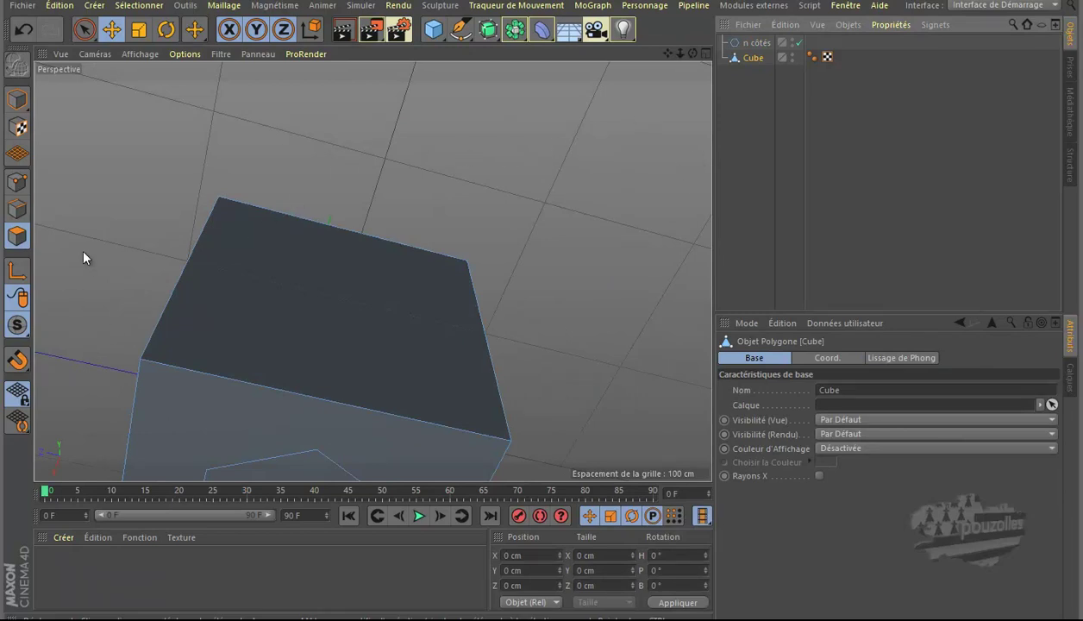
Select the hexagonal polygon on the underside of the cube and delete it
{"action": "left_click", "coordinate": [297, 472]}
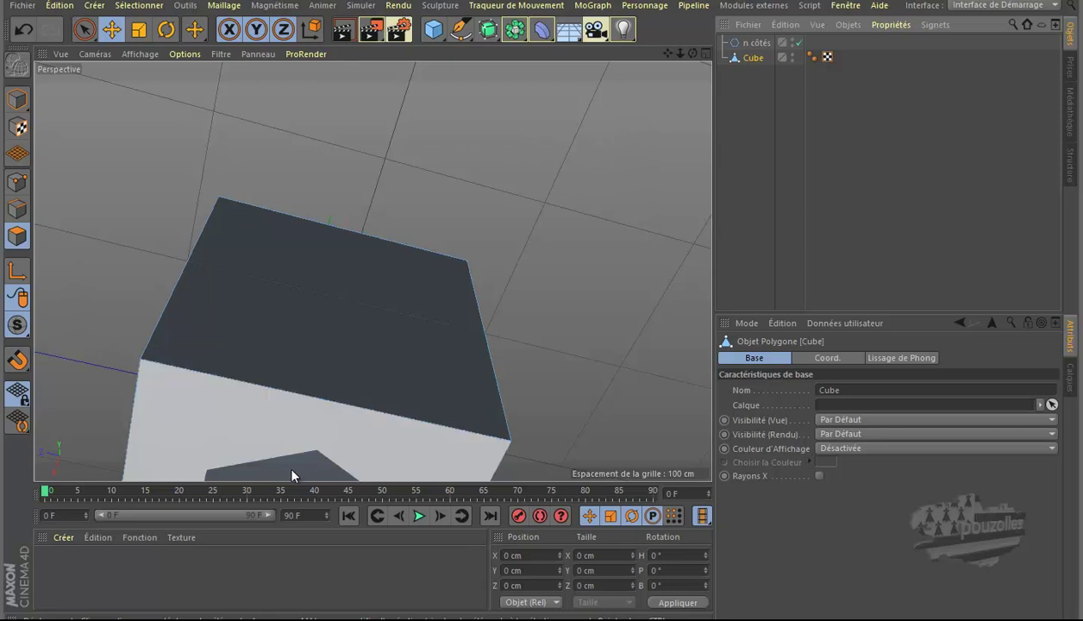
{"action": "left_click", "coordinate": [291, 472]}
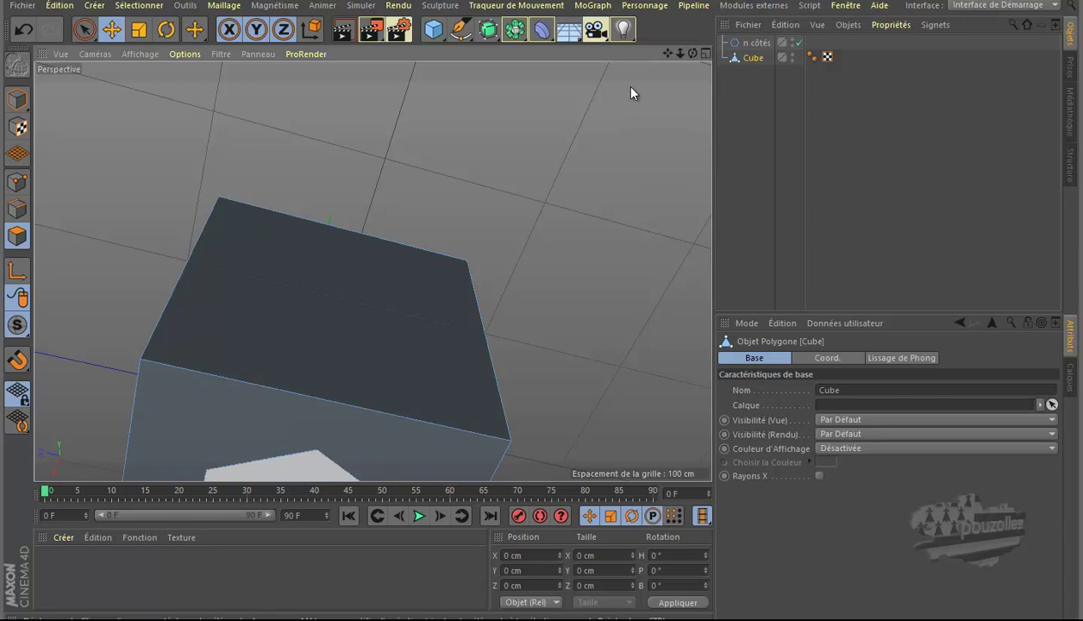
{"action": "key", "text": "Delete"}
{"action": "key", "text": "ctrl+z"}
{"action": "key", "text": "ctrl+y"}
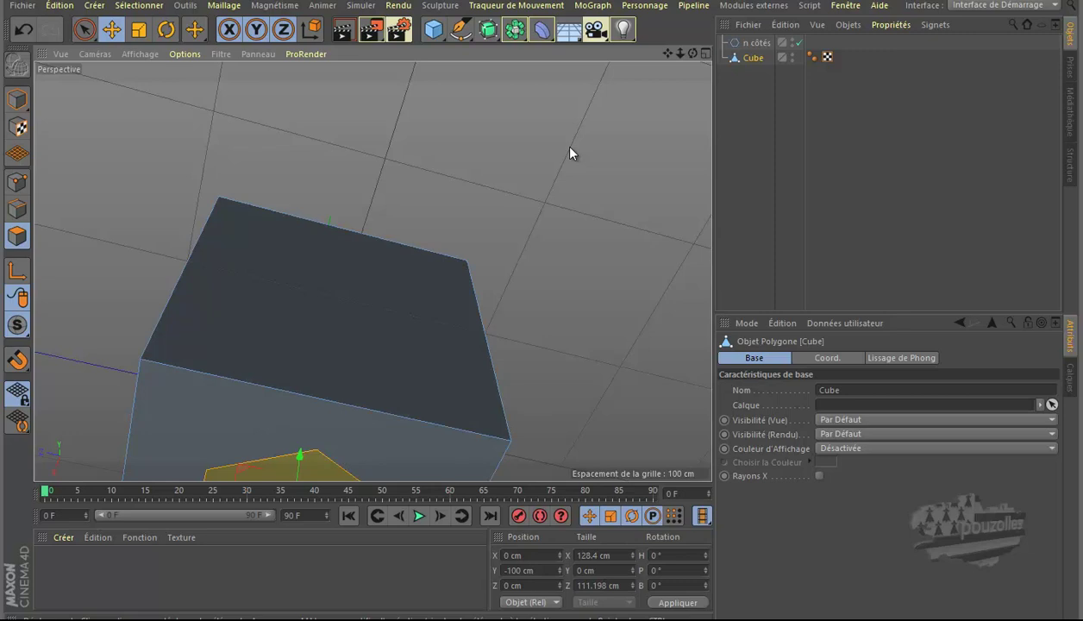
{"action": "key", "text": "Delete"}
{"action": "key", "text": "Delete"}
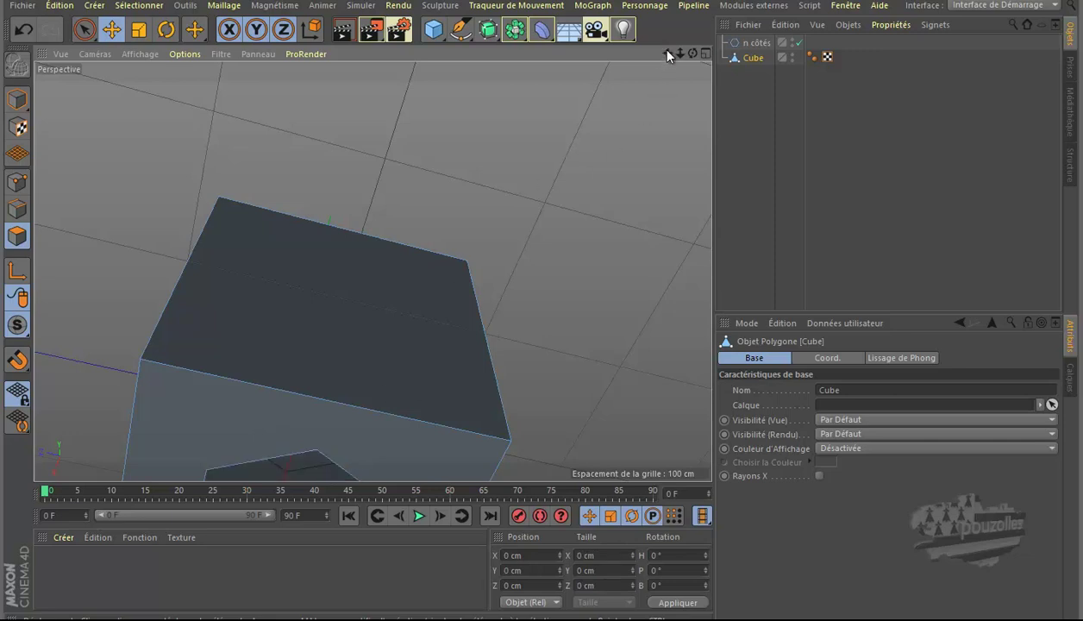
Restore the perspective view's default framing and examine the hexagonal openings in the cube's top and bottom faces
{"action": "key", "text": "Delete"}
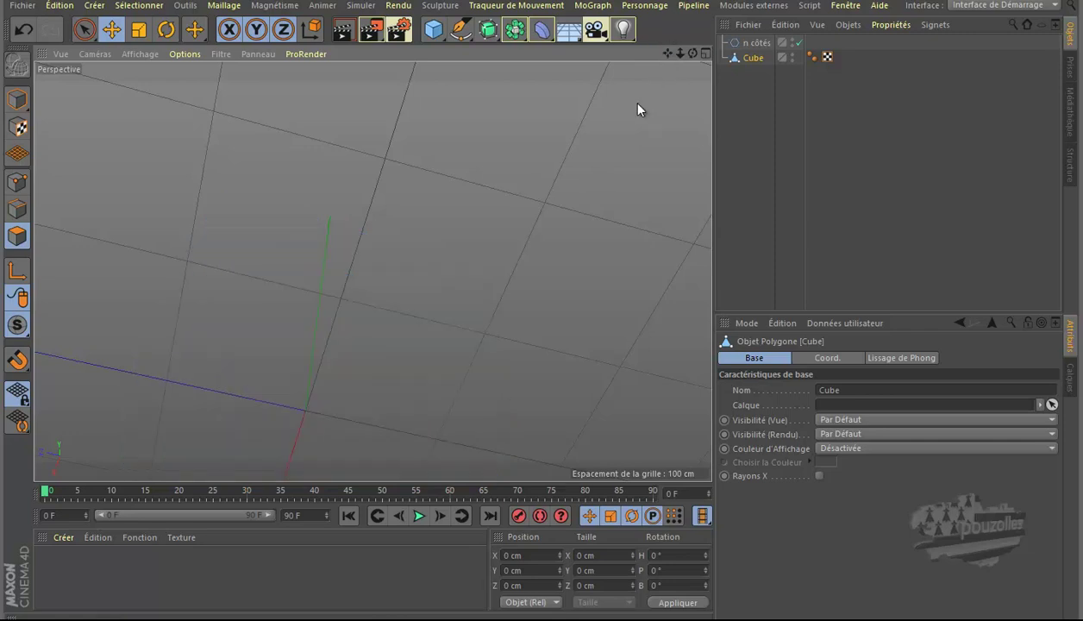
{"action": "key", "text": "ctrl+z"}
{"action": "left_click", "coordinate": [59, 53]}
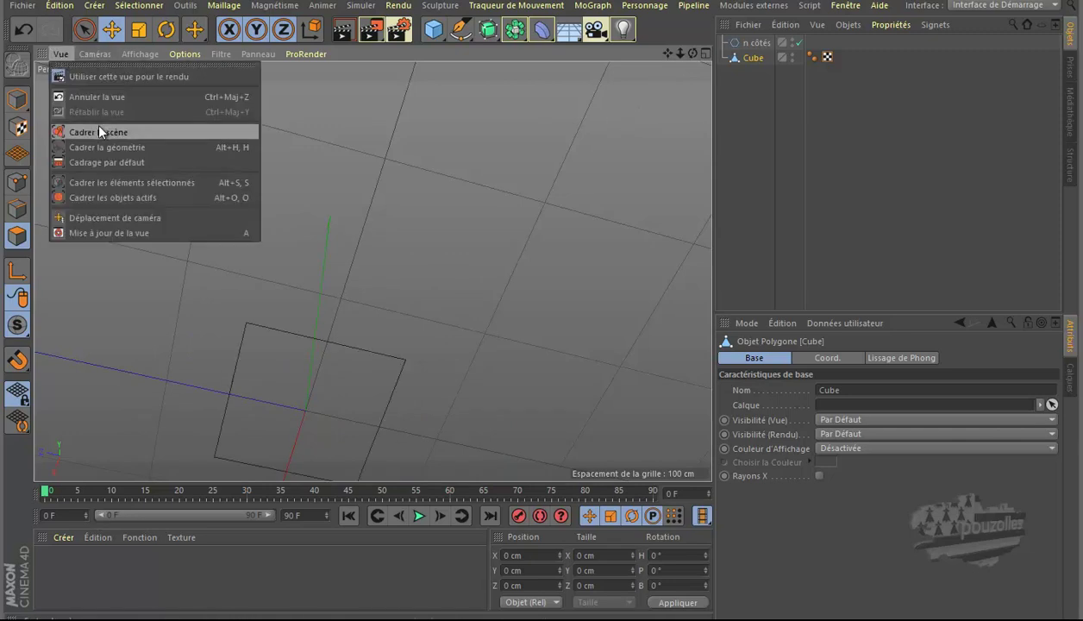
{"action": "left_click", "coordinate": [113, 164]}
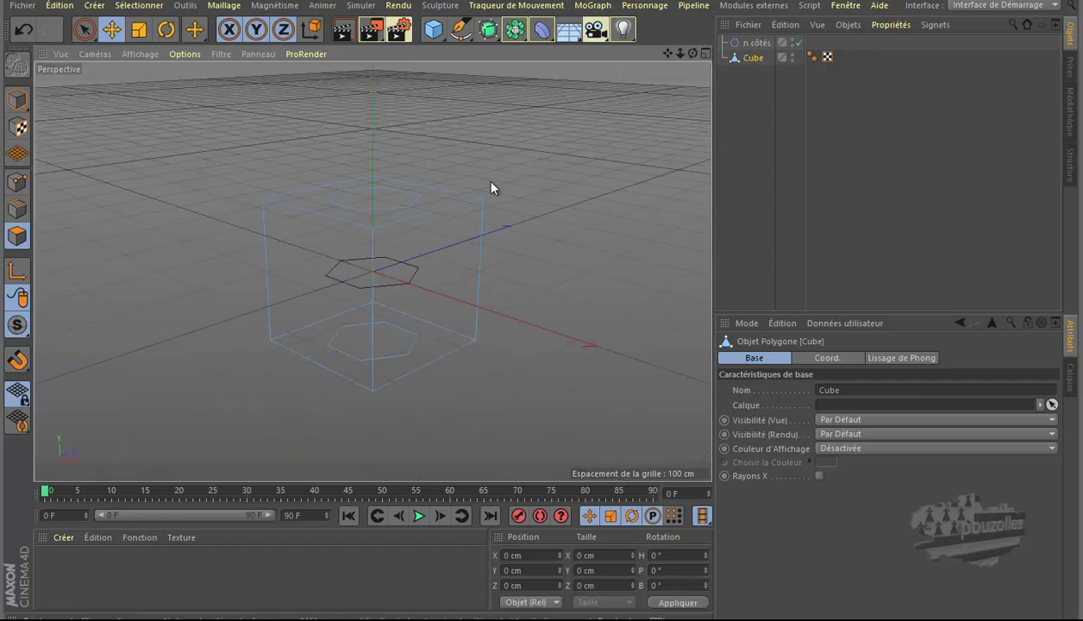
{"action": "key", "text": "ctrl+z"}
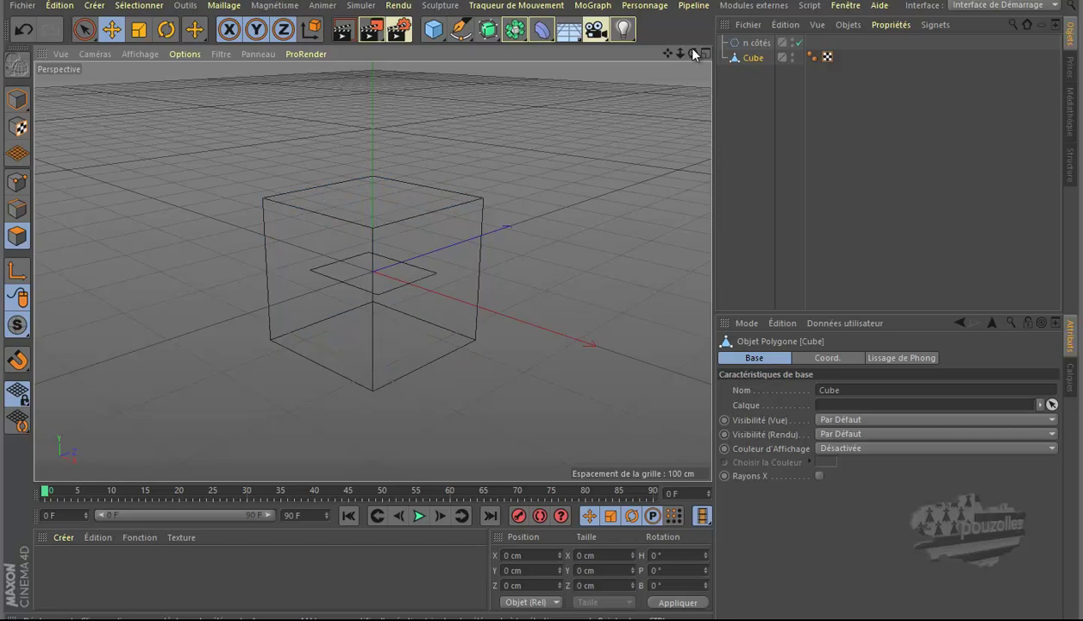
{"action": "key", "text": "Delete"}
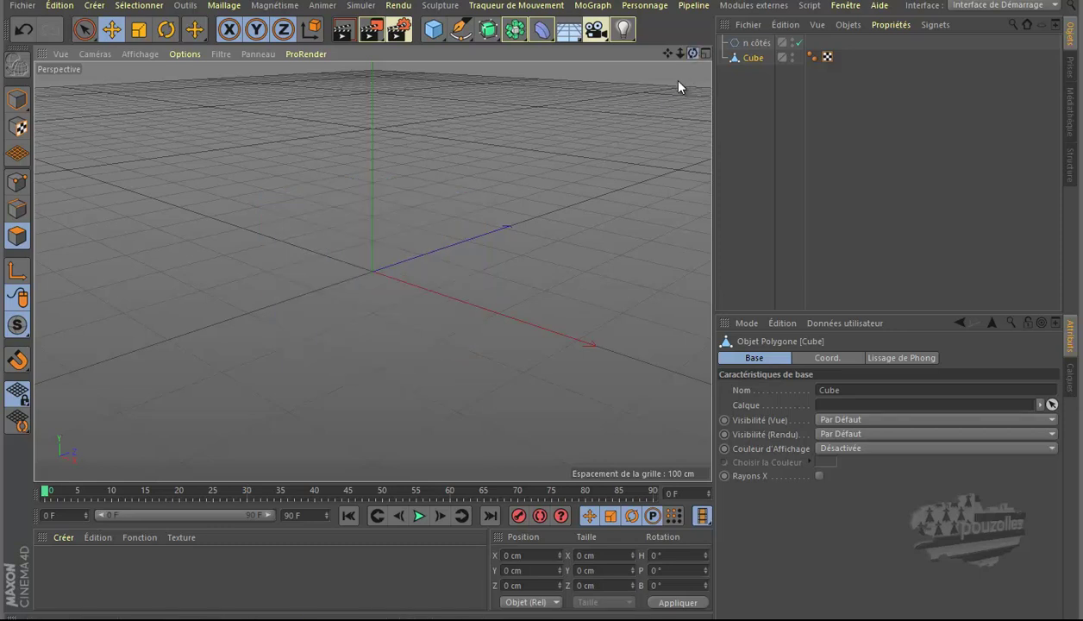
{"action": "key", "text": "ctrl+z"}
{"action": "key", "text": "Delete"}
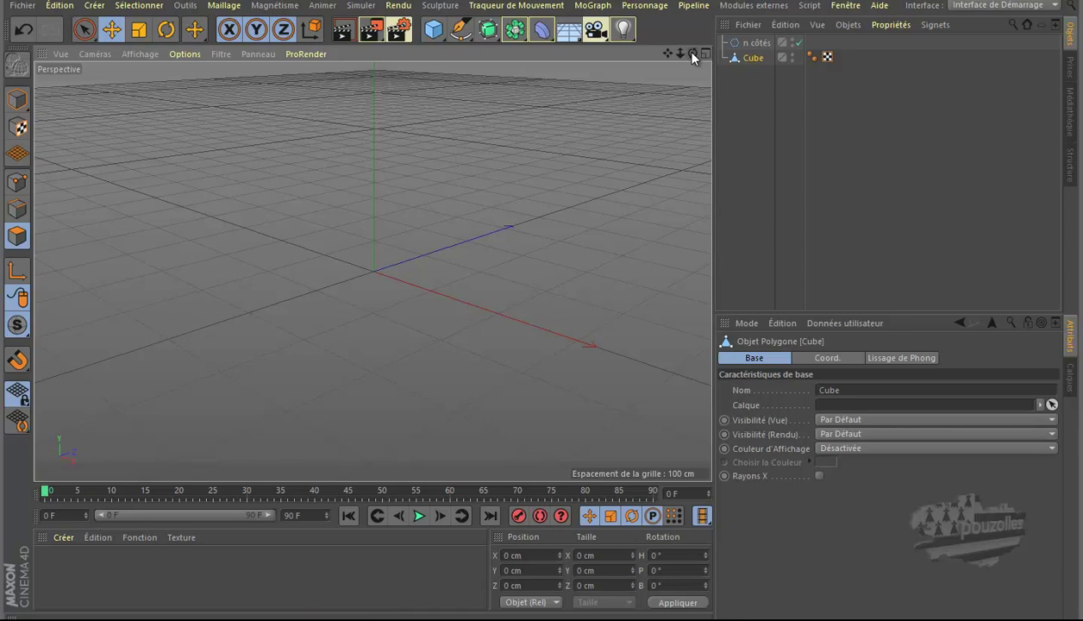
{"action": "key", "text": "ctrl+z"}
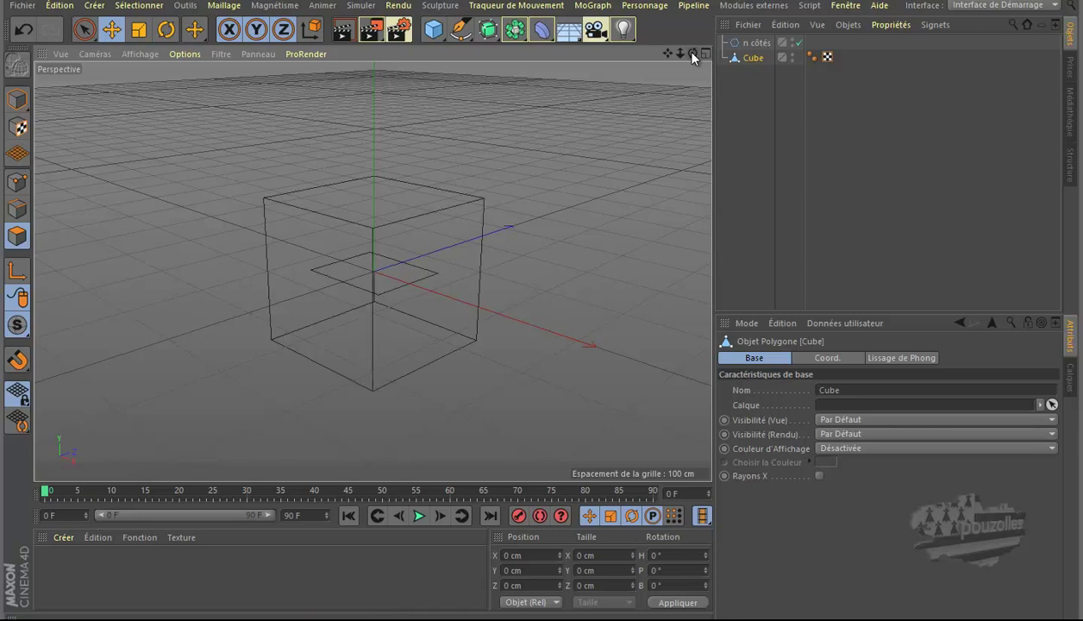
{"action": "key", "text": "ctrl+z"}
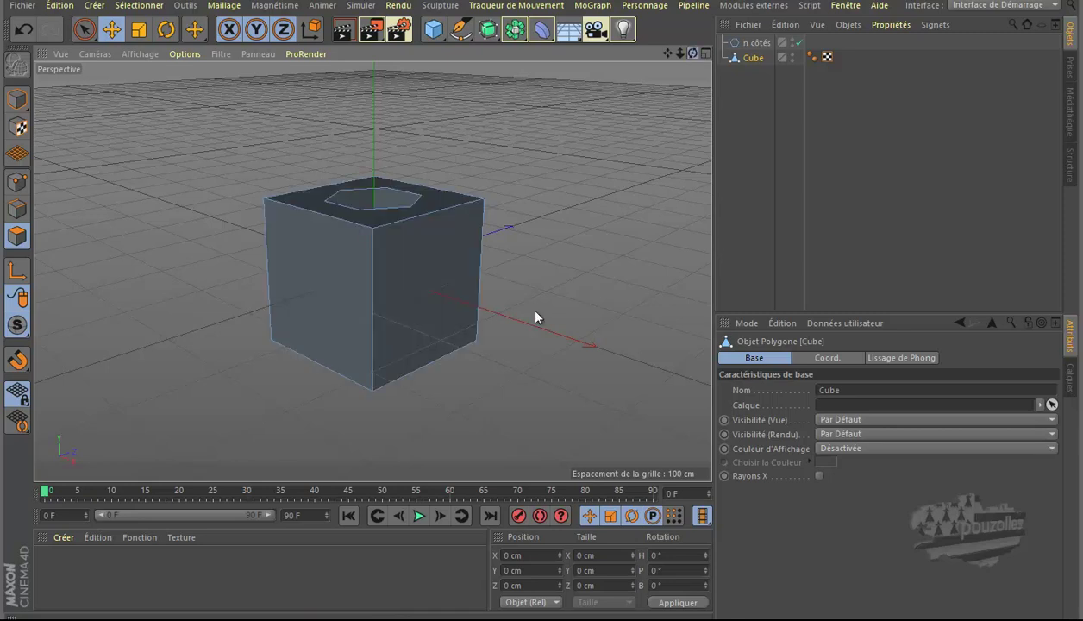
{"action": "left_click_drag", "start_coordinate": [695, 54], "coordinate": [697, 54]}
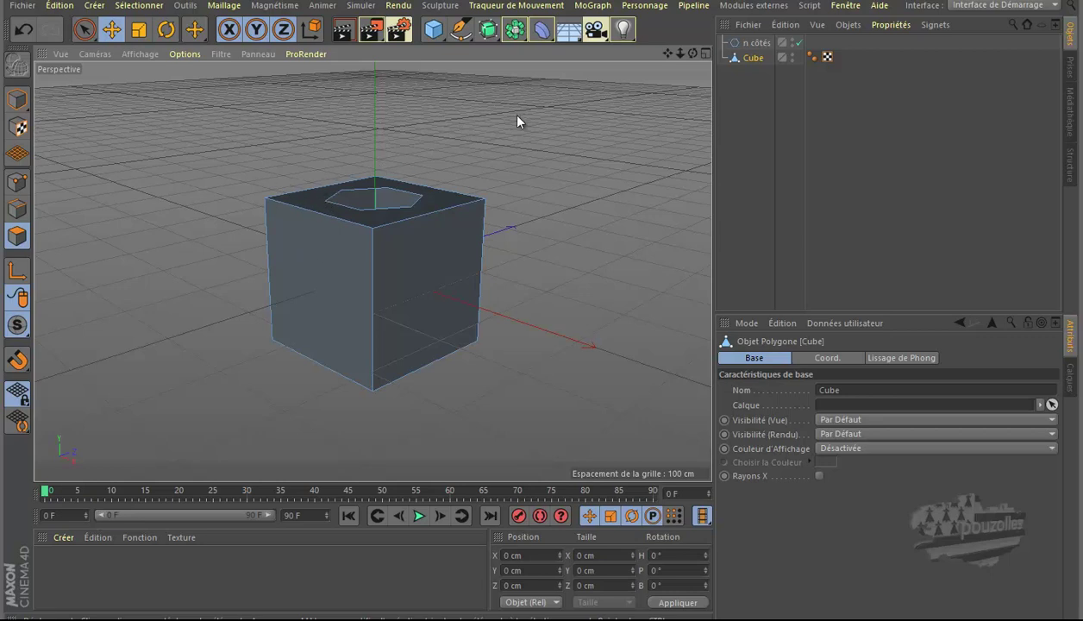
{"action": "key", "text": "k"}
{"action": "key", "text": "Delete"}
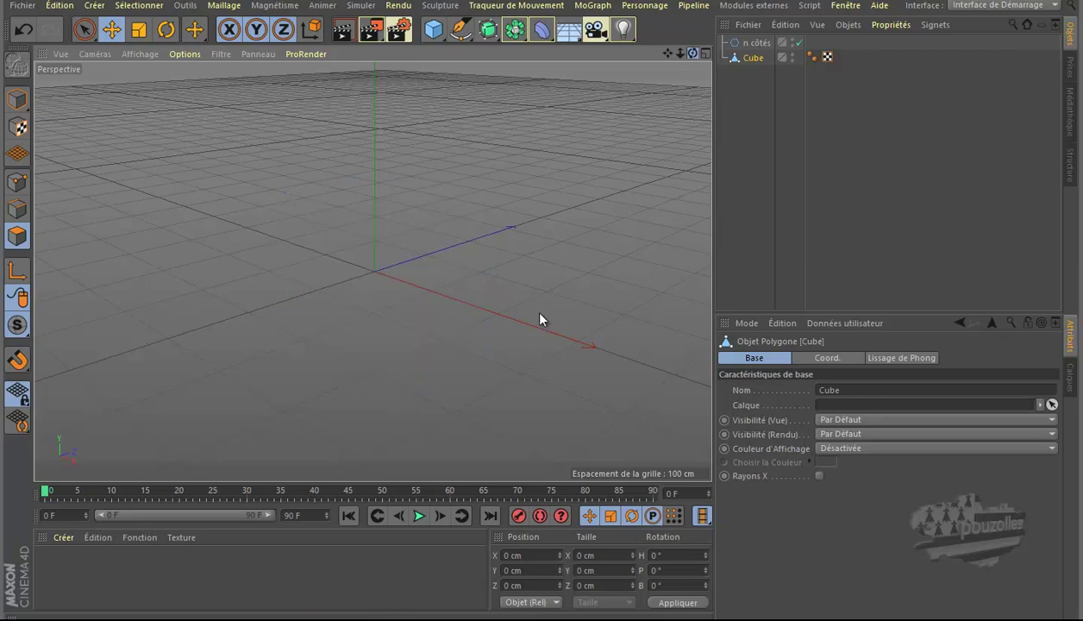
{"action": "key", "text": "ctrl+z"}
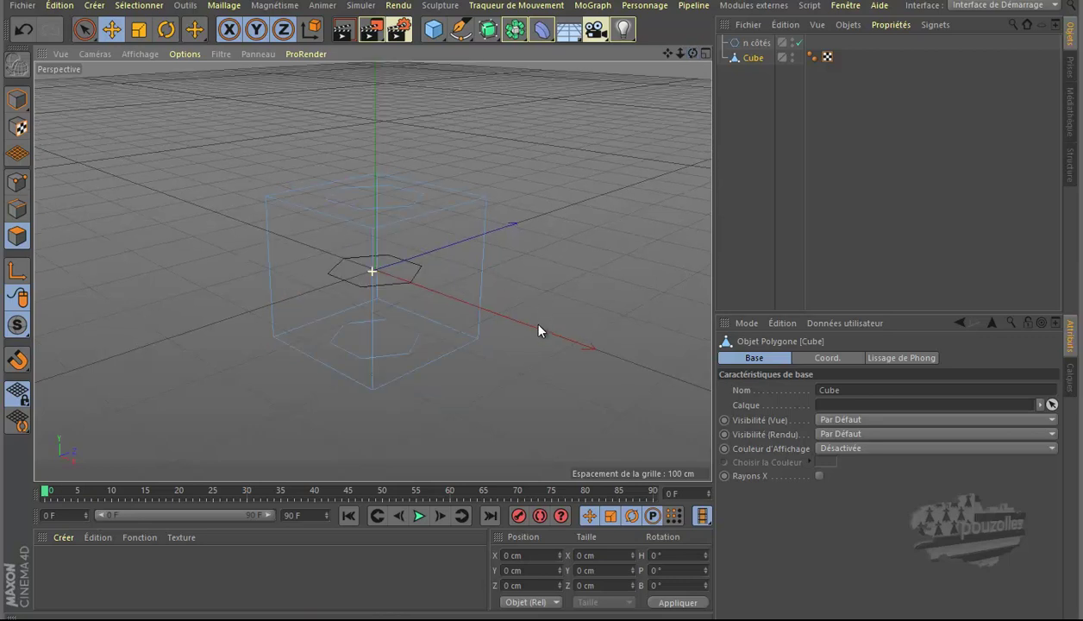
{"action": "key", "text": "Delete"}
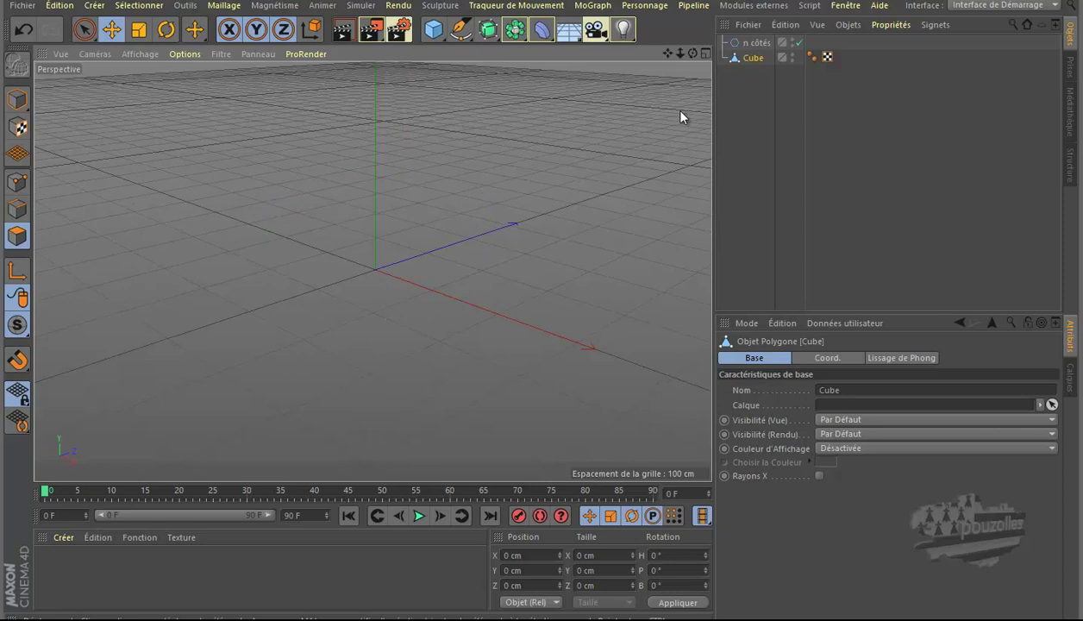
{"action": "key", "text": "ctrl+z"}
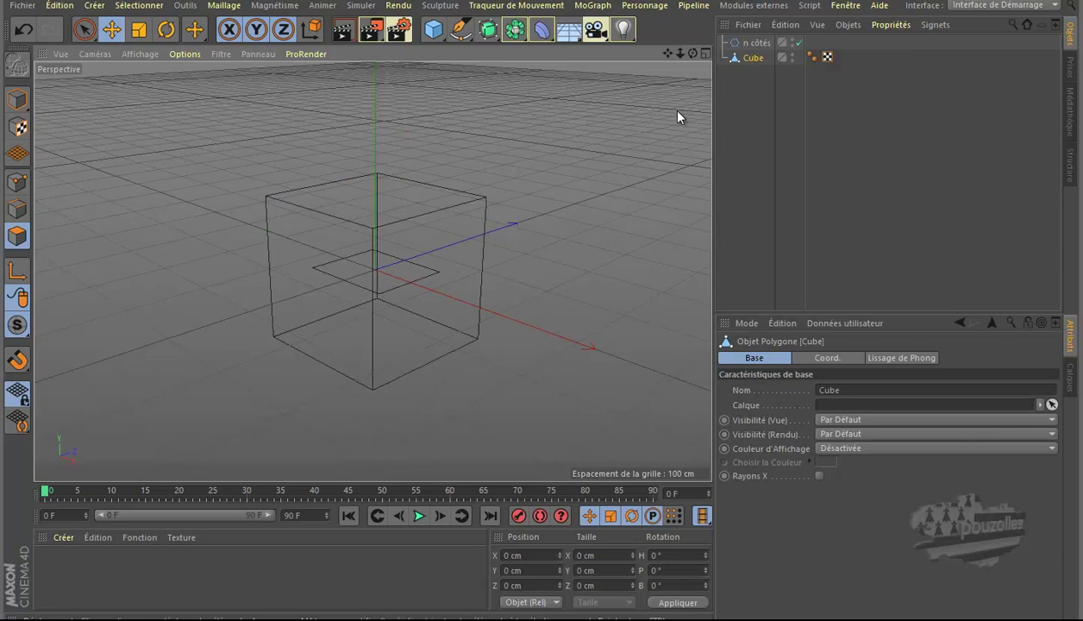
{"action": "key", "text": "ctrl+z"}
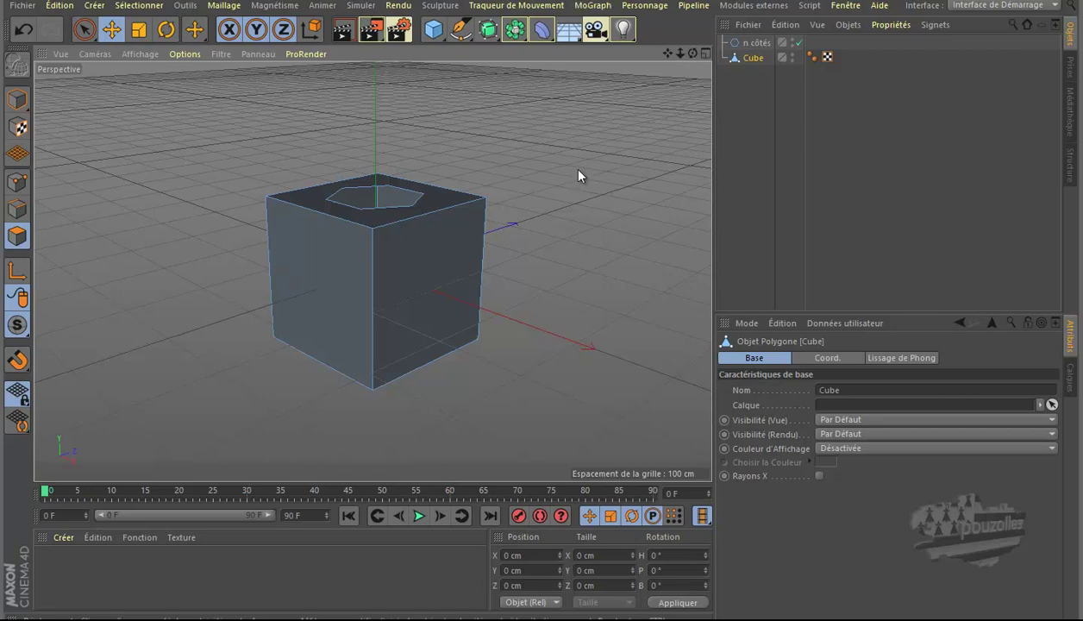
Switch the cube to point mode and activate the Line Knife
{"action": "key", "text": "Delete"}
{"action": "left_click", "coordinate": [17, 181]}
{"action": "key", "text": "Delete"}
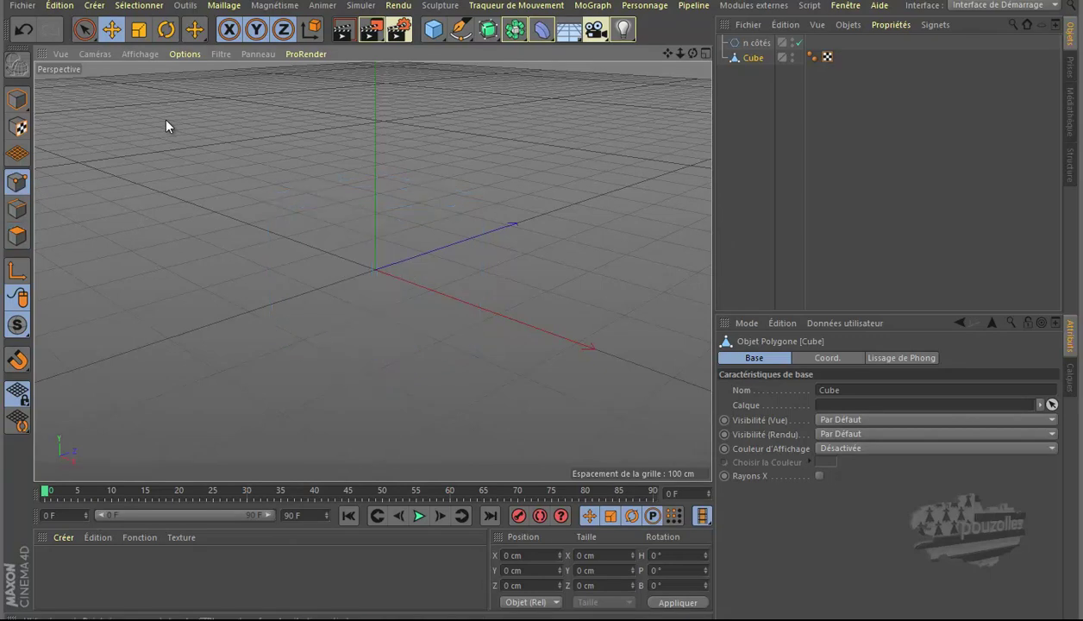
{"action": "key", "text": "k"}
{"action": "key", "text": "k"}
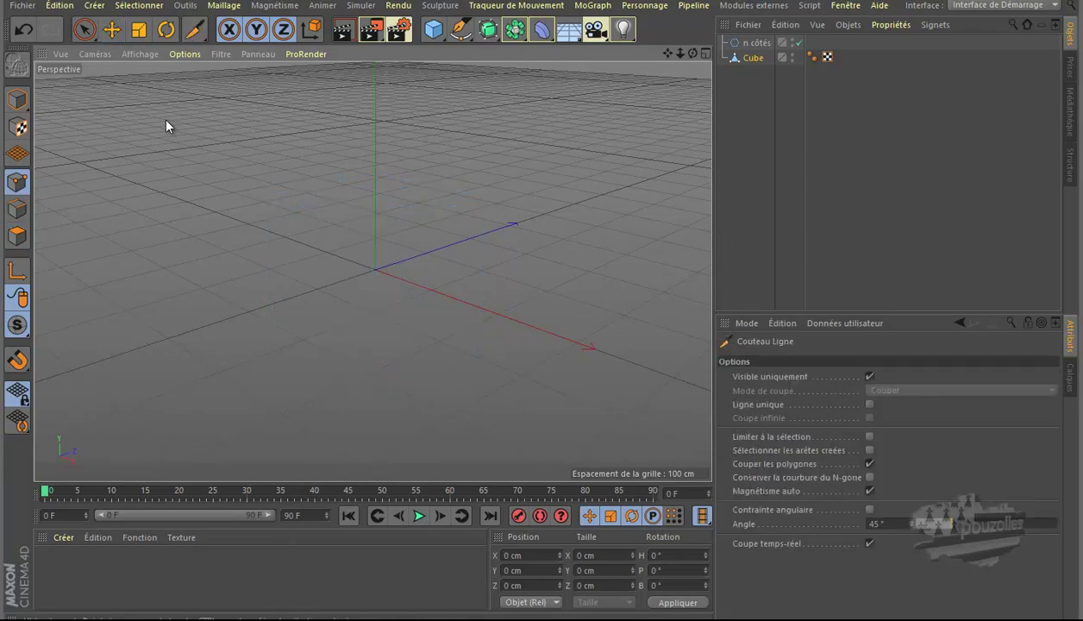
Try a line cut from a corner of the hexagonal opening to the outer edge of the cube's top face
{"action": "key", "text": "ctrl+z"}
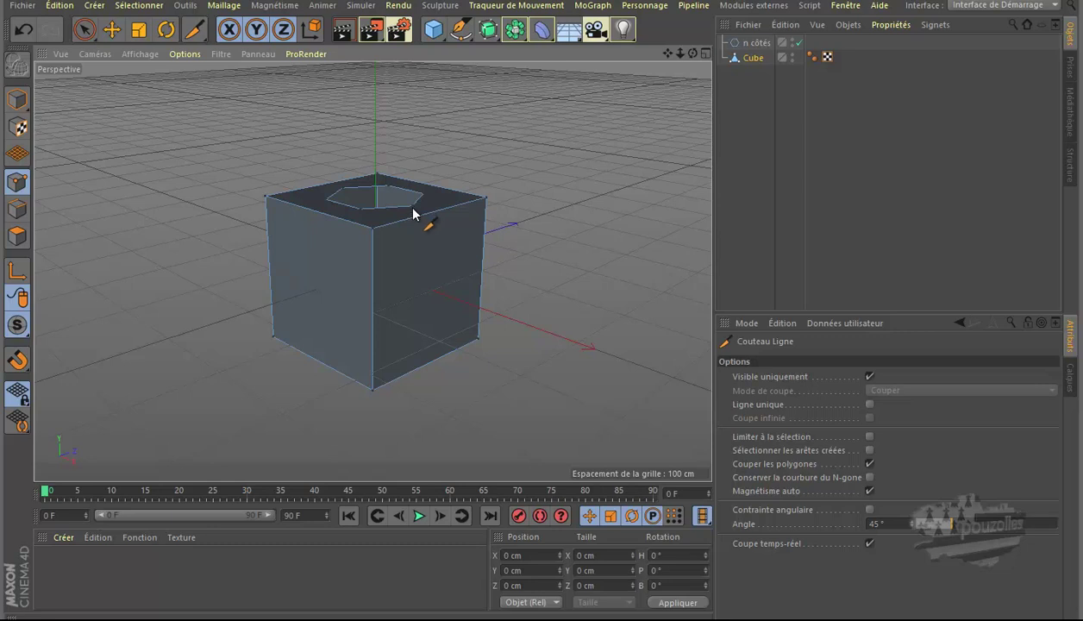
{"action": "key", "text": "Delete"}
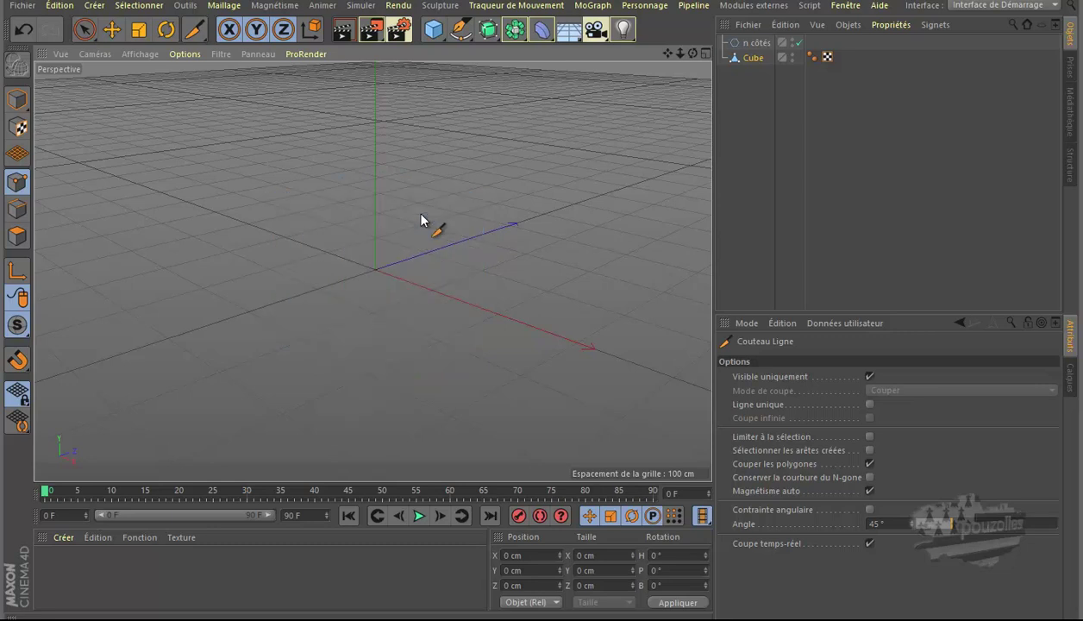
{"action": "key", "text": "ctrl+z"}
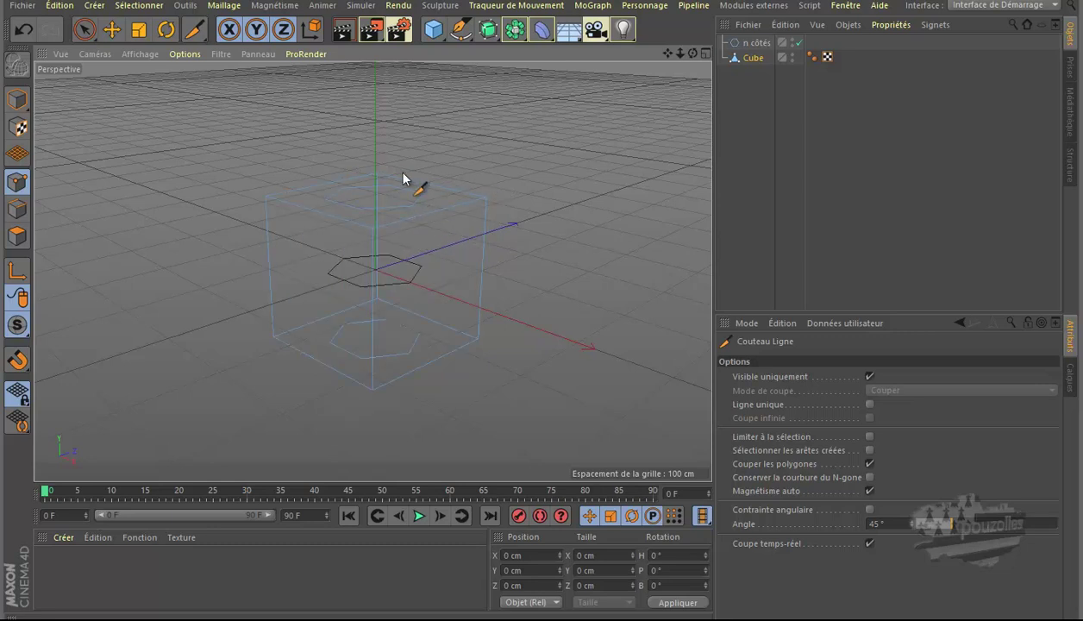
{"action": "key", "text": "Delete"}
{"action": "key", "text": "ctrl+z"}
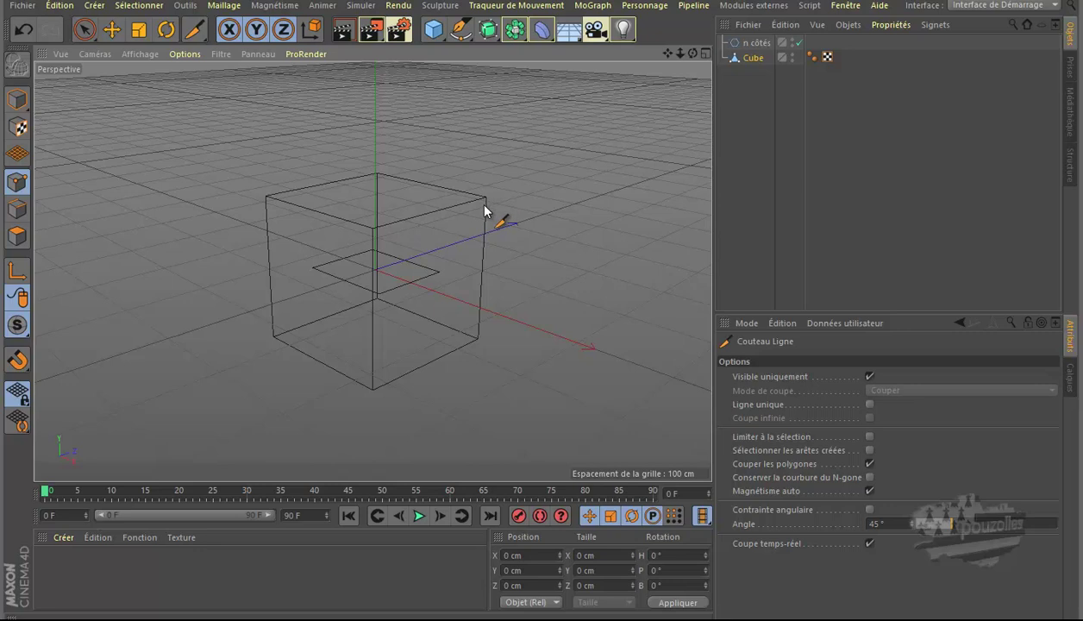
{"action": "left_click", "coordinate": [373, 230]}
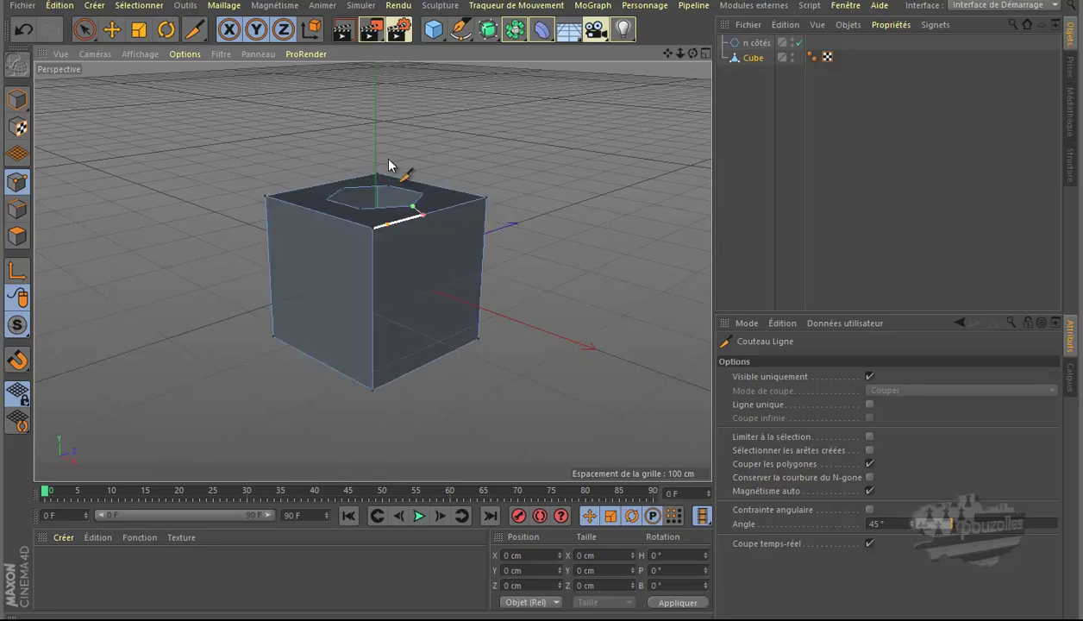
{"action": "key", "text": "Escape"}
{"action": "key", "text": "ctrl+z"}
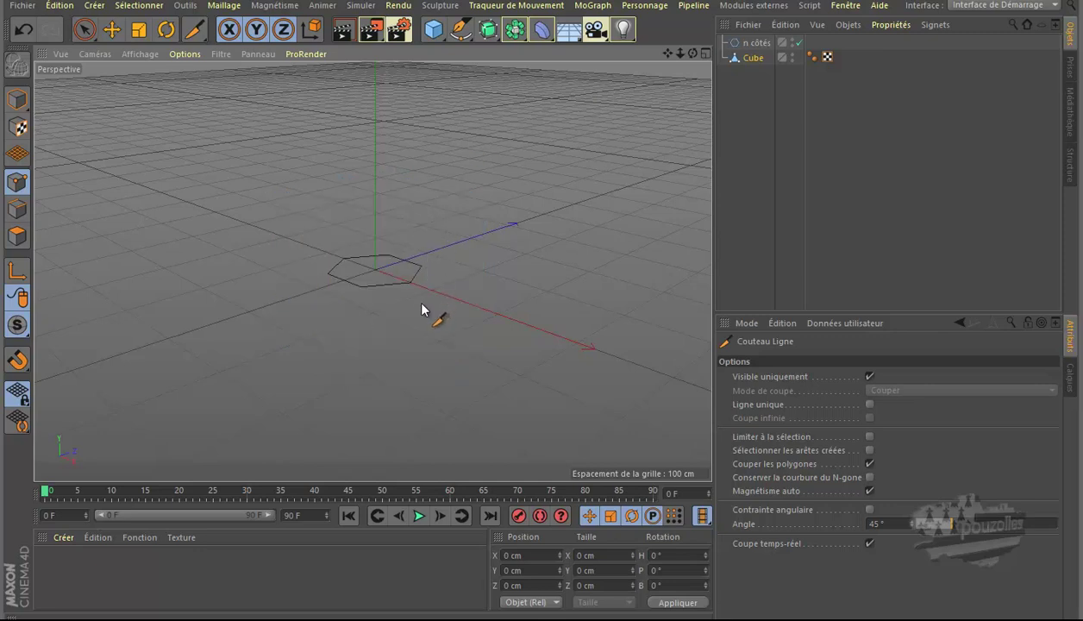
{"action": "key", "text": "ctrl+z"}
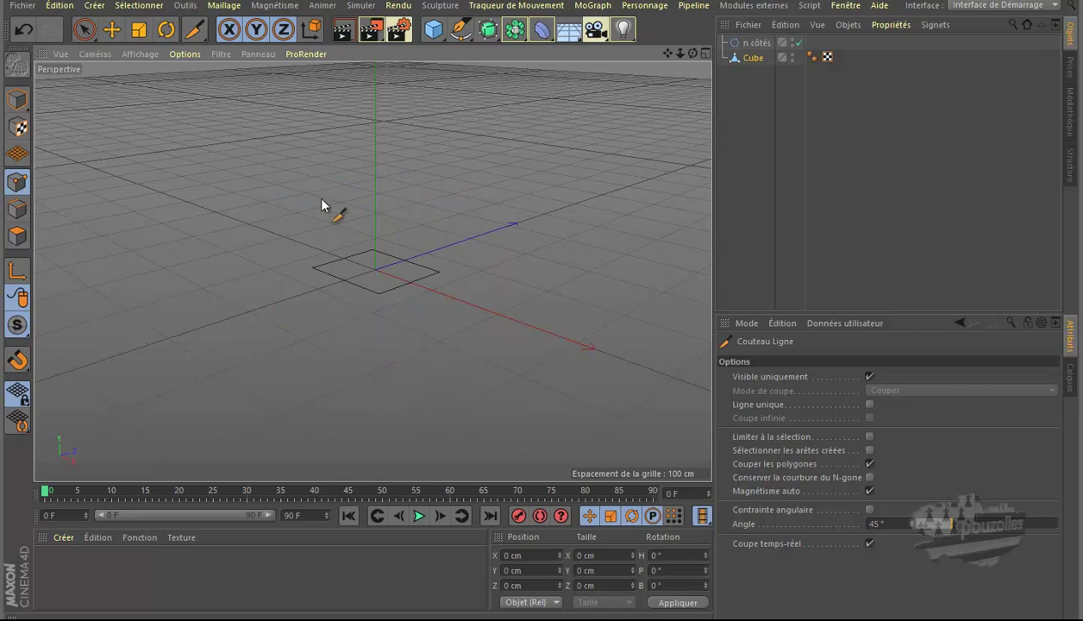
{"action": "key", "text": "ctrl+z"}
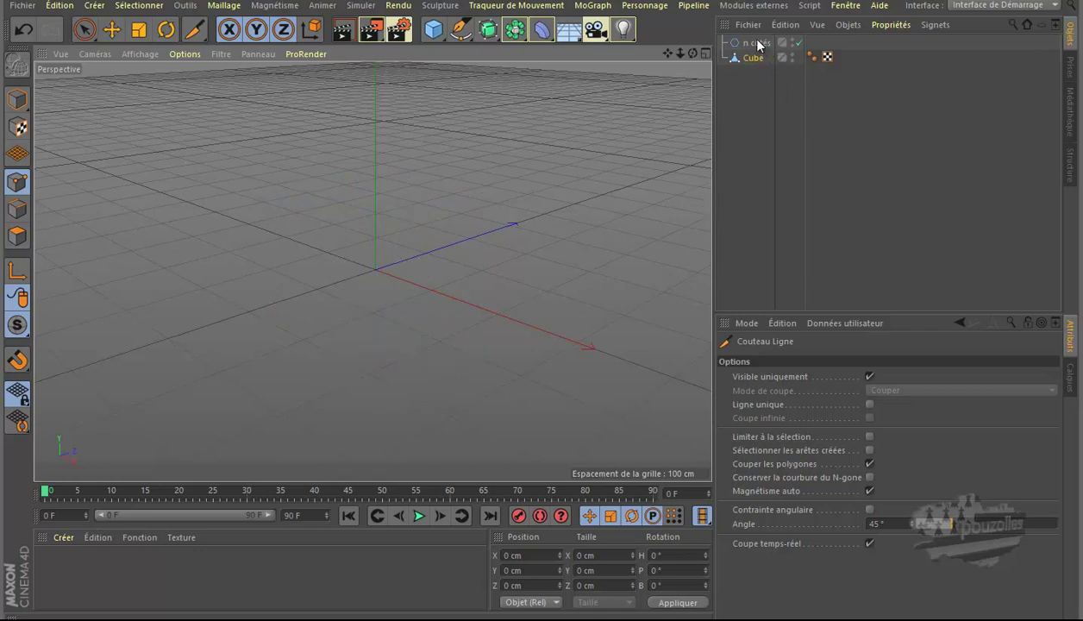
Delete the cut cube and the n-sided spline from the scene
{"action": "left_click", "coordinate": [758, 51]}
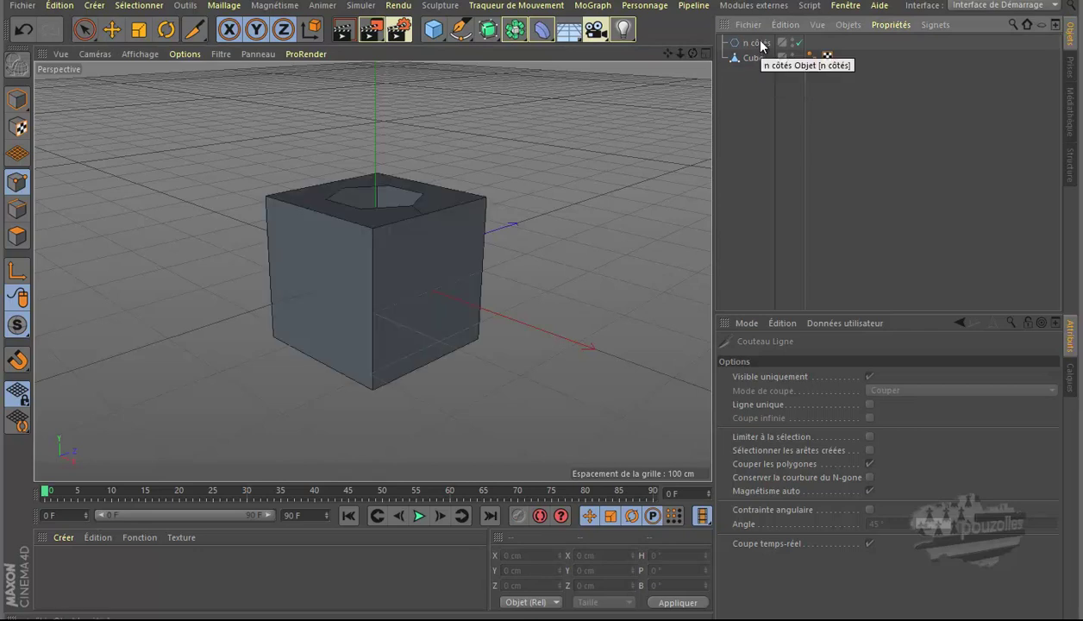
{"action": "left_click", "coordinate": [754, 59]}
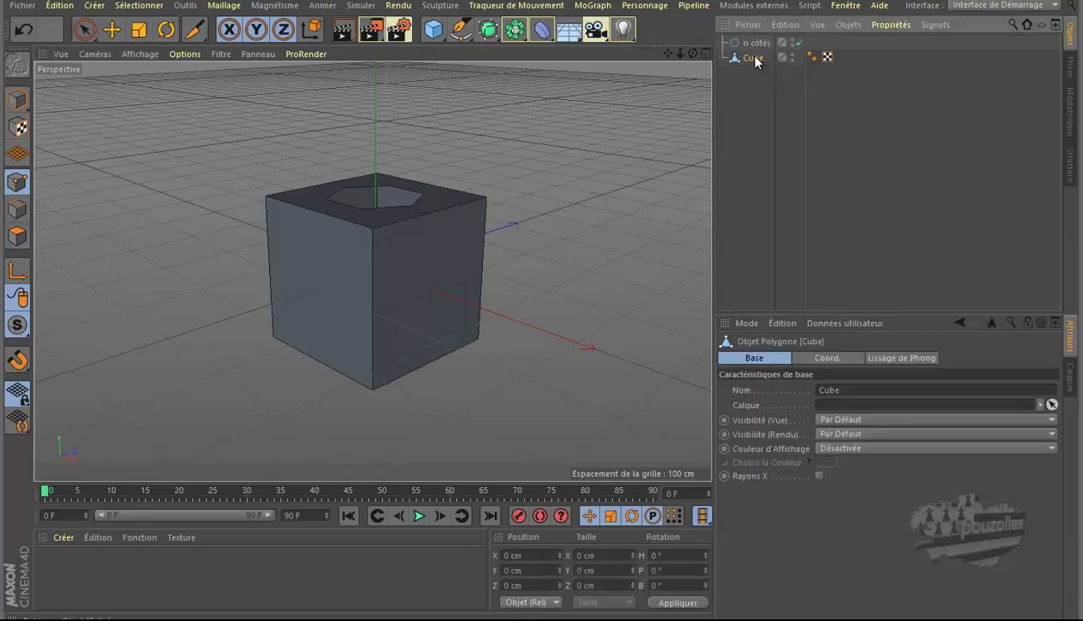
{"action": "key", "text": "Delete"}
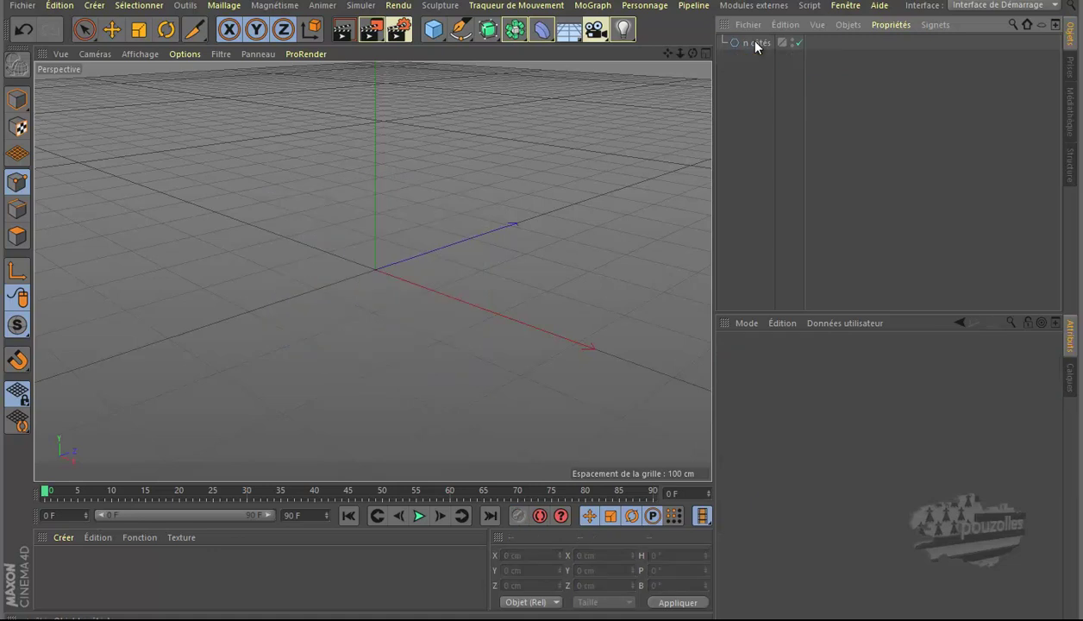
{"action": "left_click", "coordinate": [755, 42]}
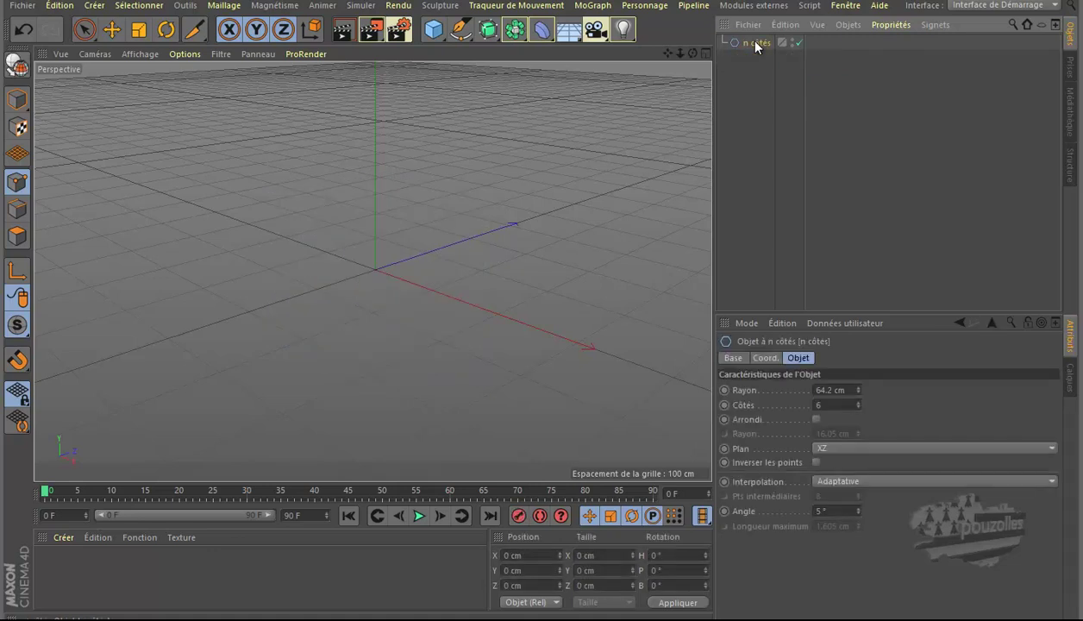
{"action": "key", "text": "Delete"}
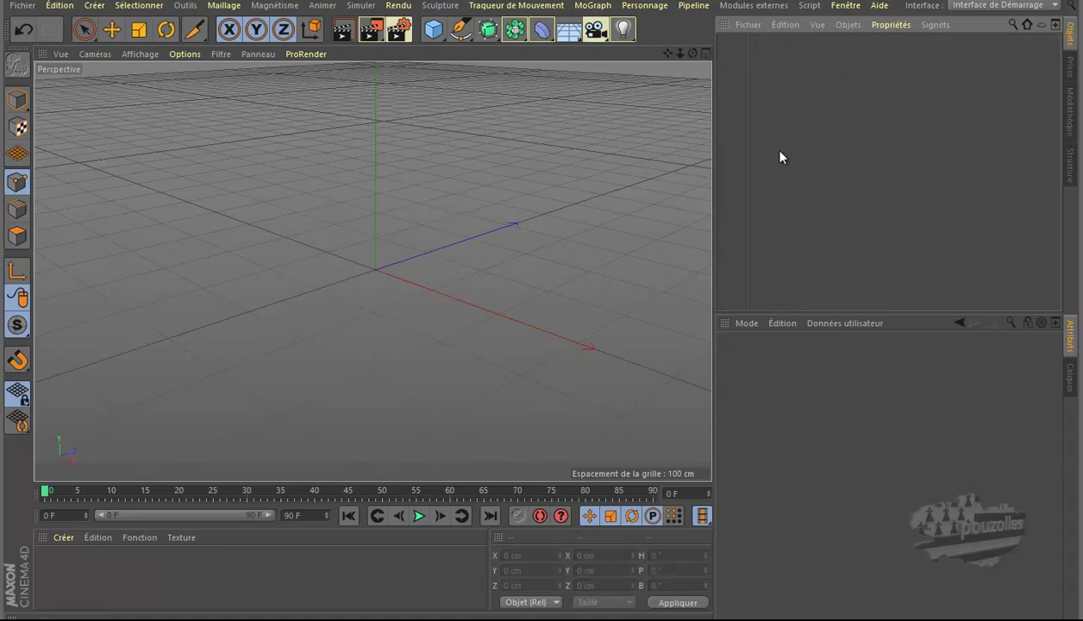
Add a new 200 cm cube and convert it to an editable polygon object
{"action": "left_click", "coordinate": [433, 34]}
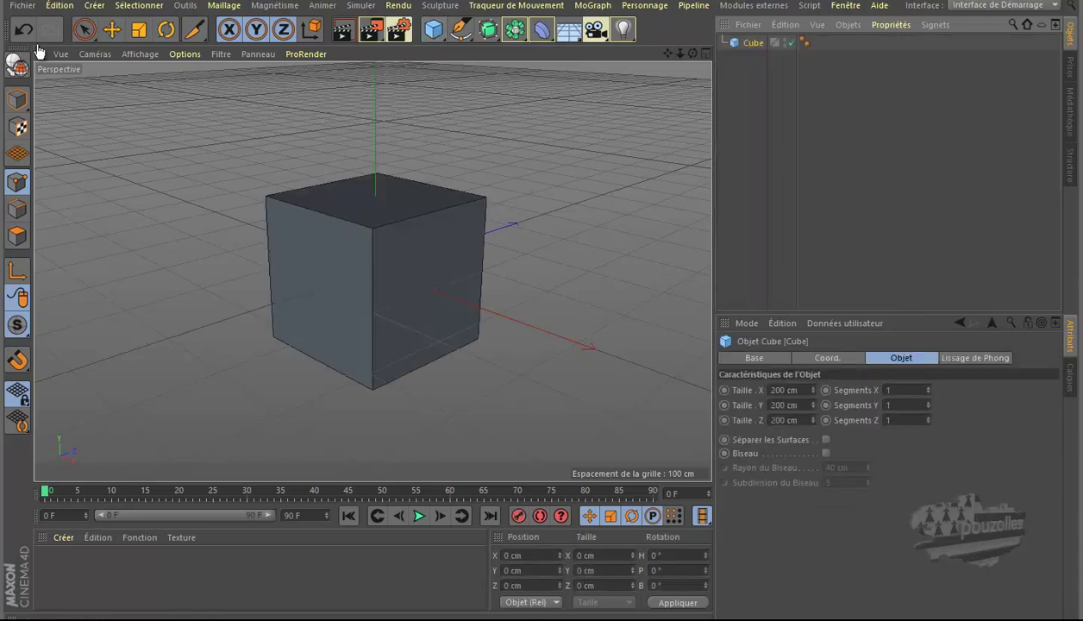
{"action": "left_click", "coordinate": [17, 63]}
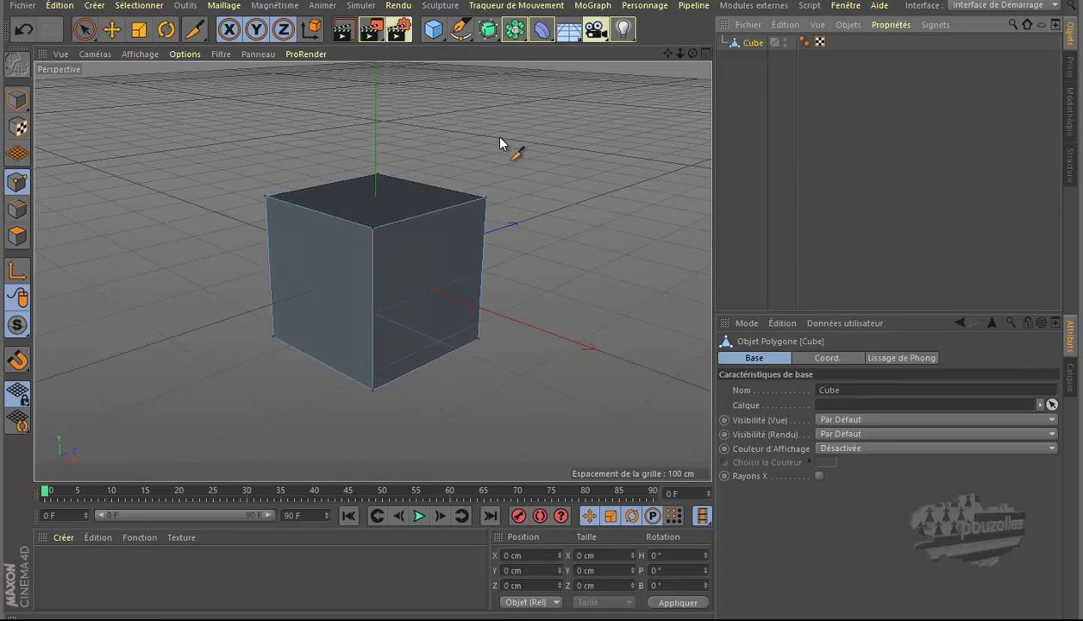
Activate the Plane Knife and review its mode and plane mode options, keeping Couper and Libre
{"action": "key", "text": "k"}
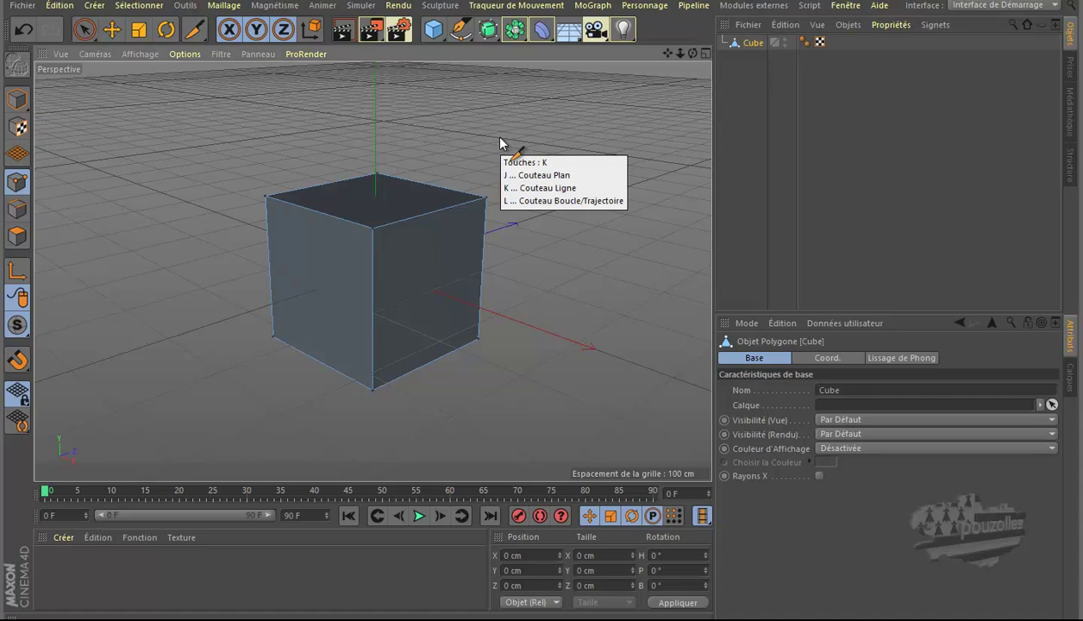
{"action": "key", "text": "j"}
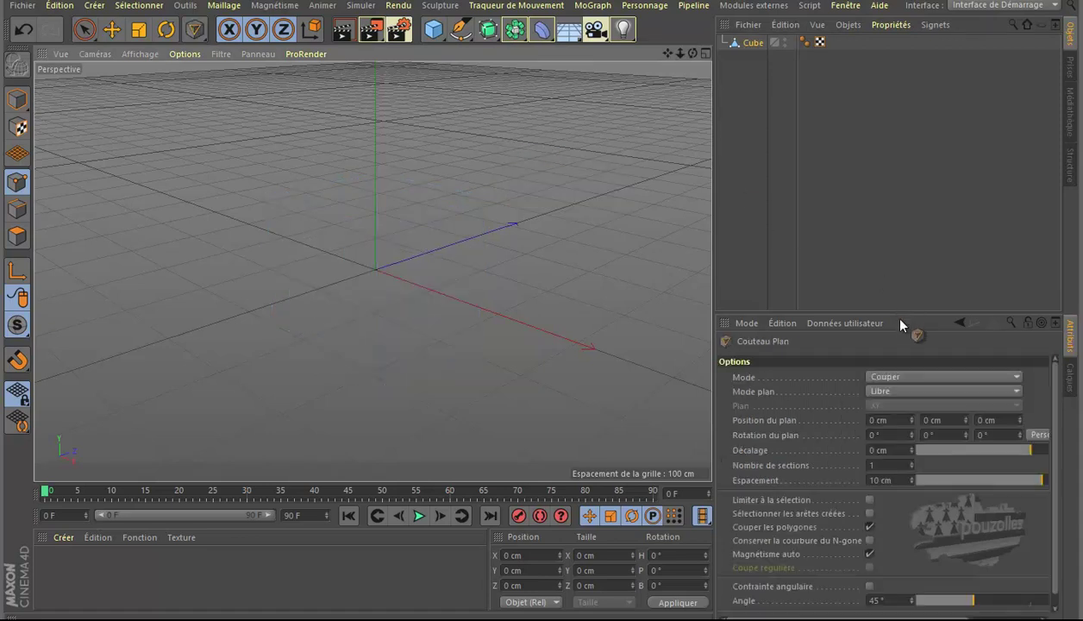
{"action": "left_click_drag", "start_coordinate": [908, 311], "coordinate": [919, 170]}
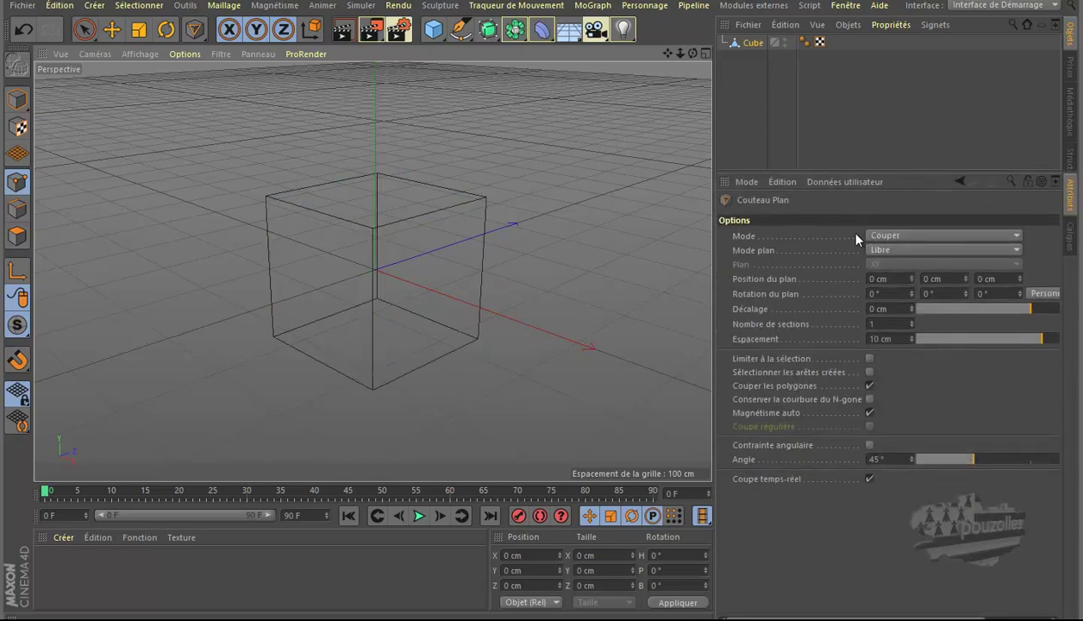
{"action": "left_click", "coordinate": [921, 238]}
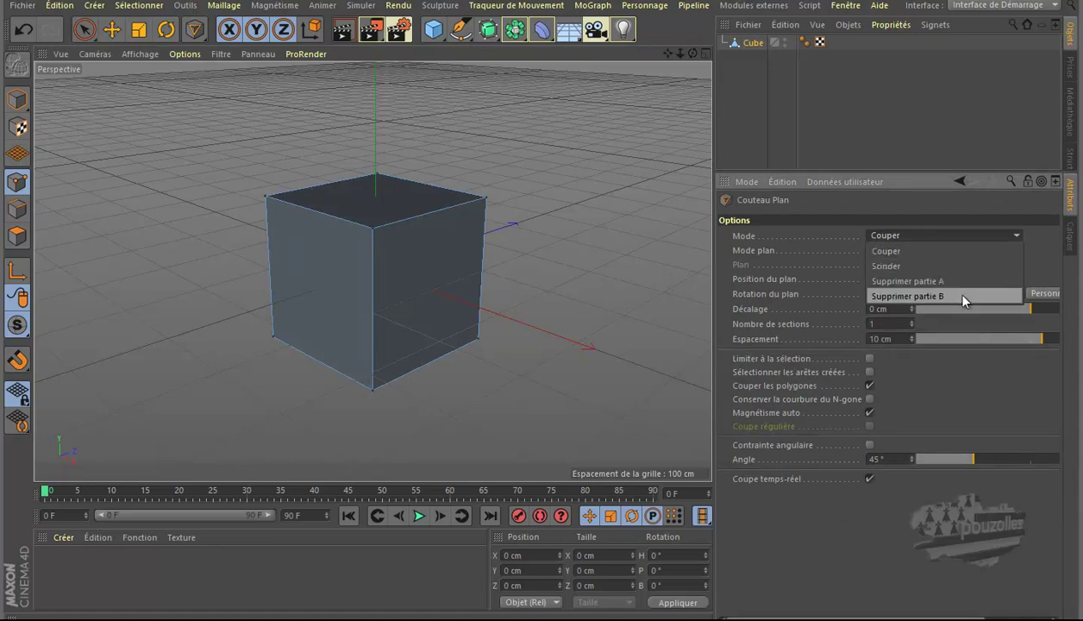
{"action": "left_click", "coordinate": [982, 250]}
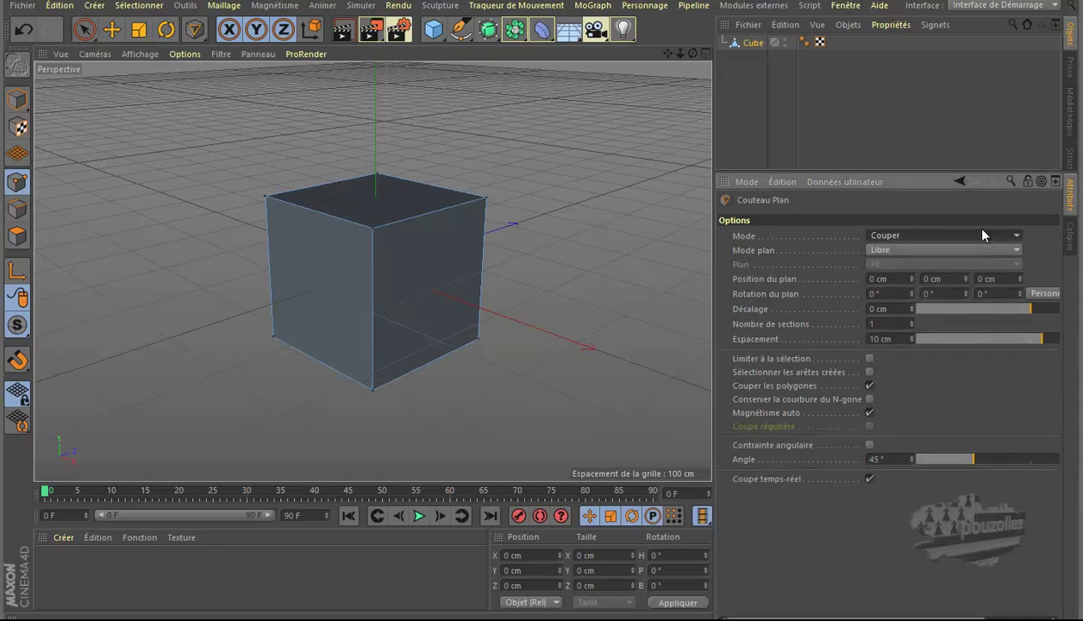
{"action": "left_click", "coordinate": [934, 250]}
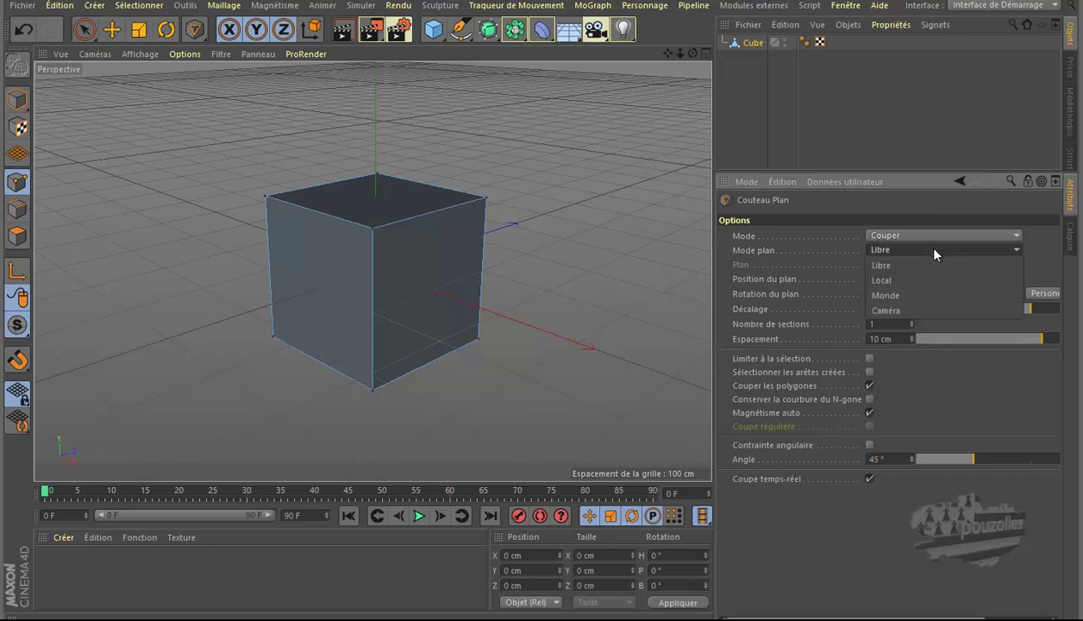
{"action": "left_click", "coordinate": [938, 252]}
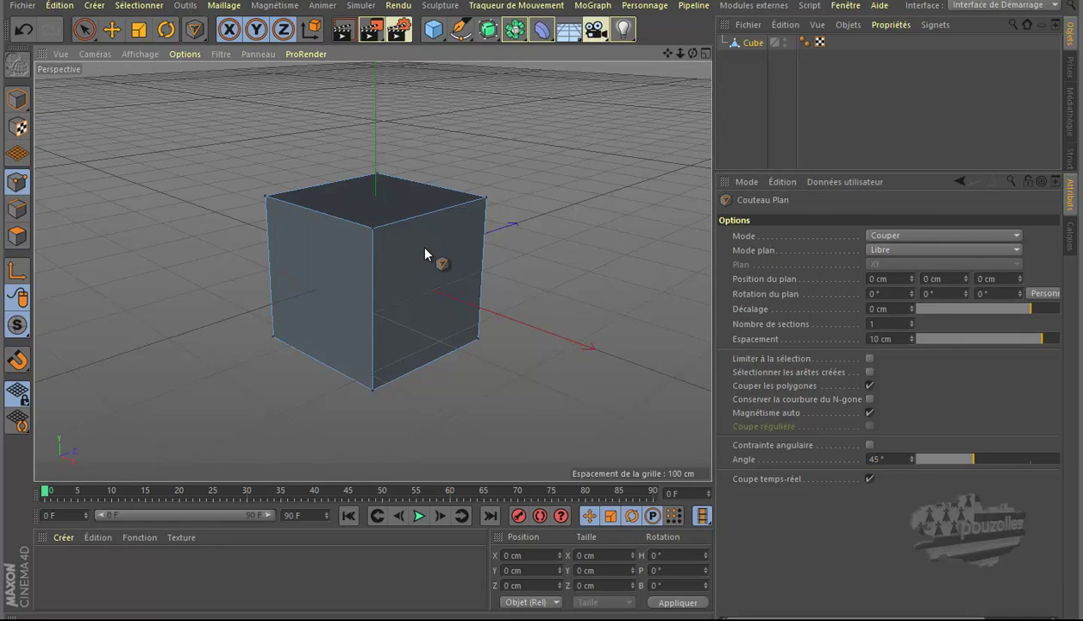
Draw a free plane cut along the cube's upper front edge and sloping across the adjoining side face
{"action": "left_click_drag", "start_coordinate": [421, 348], "coordinate": [429, 363]}
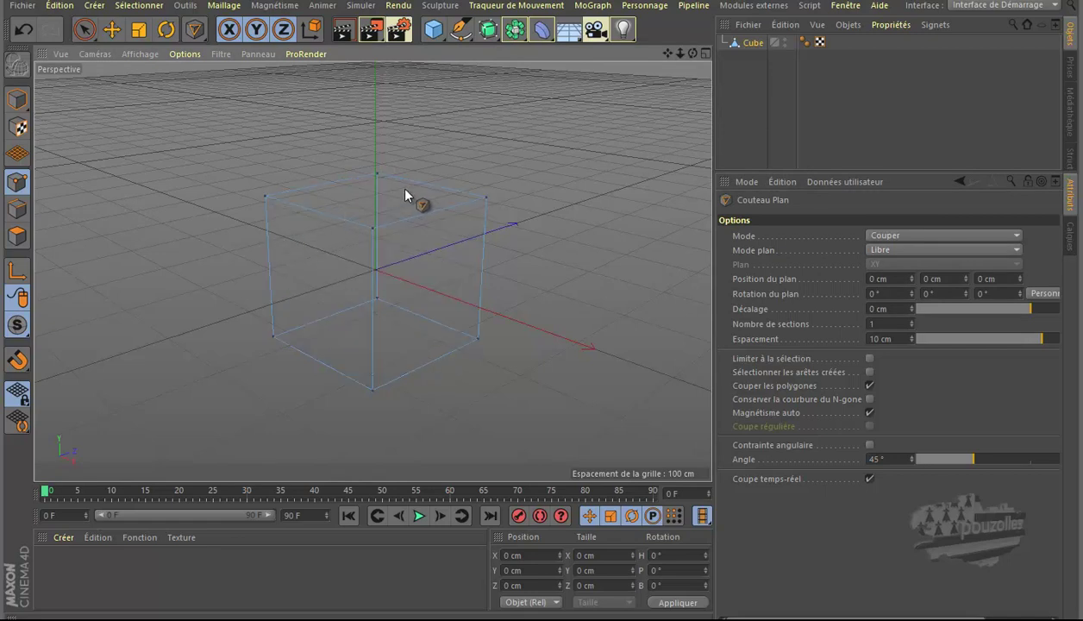
{"action": "left_click_drag", "start_coordinate": [414, 225], "coordinate": [436, 370]}
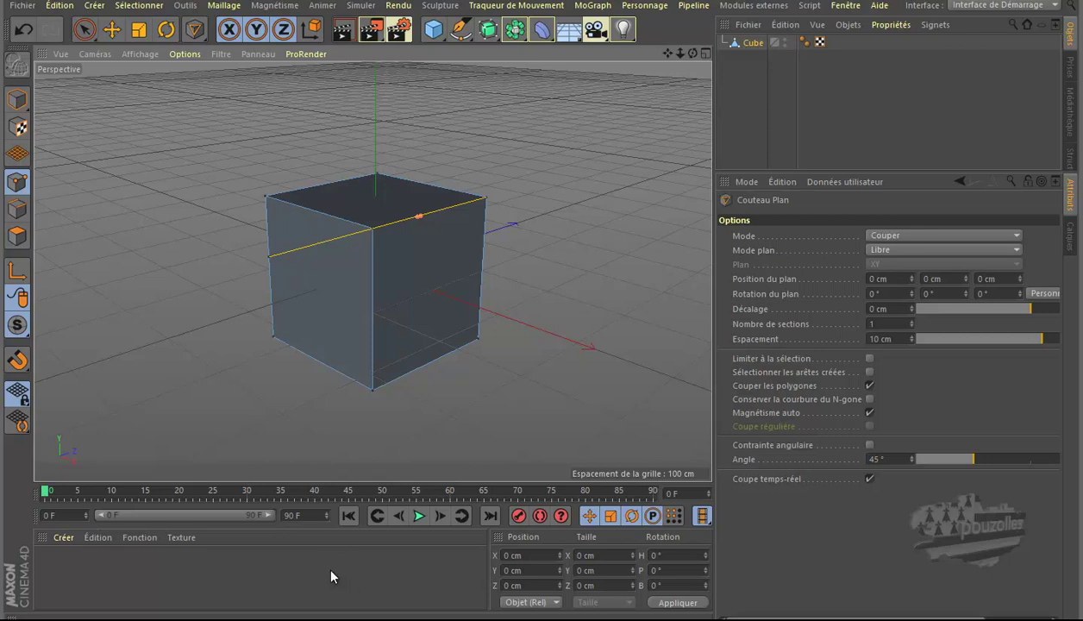
{"action": "key", "text": "n"}
{"action": "key", "text": "g"}
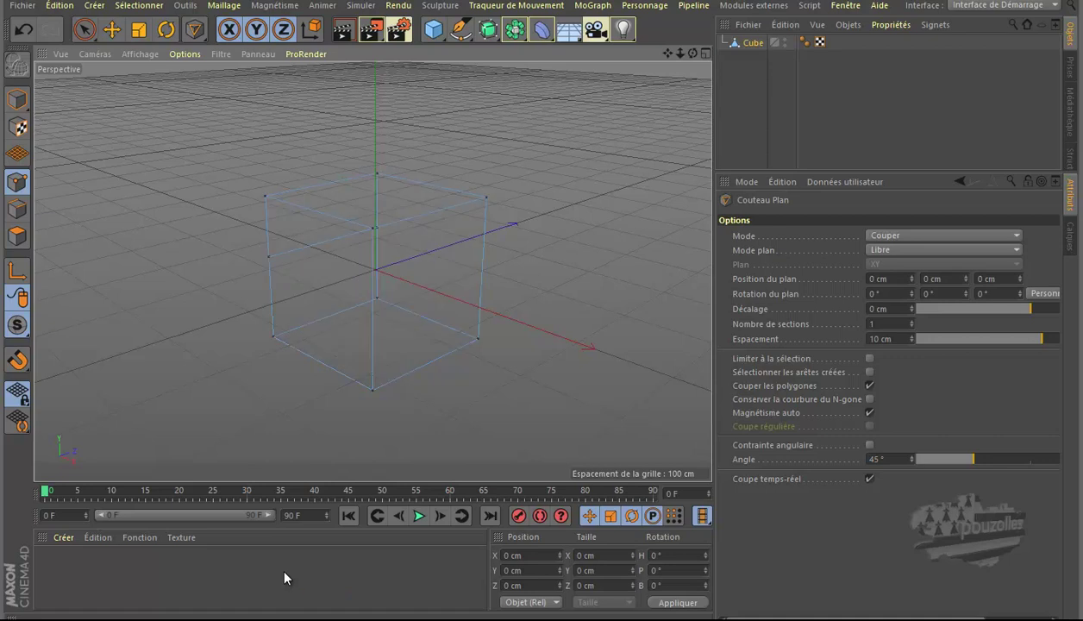
{"action": "key", "text": "n"}
{"action": "key", "text": "b"}
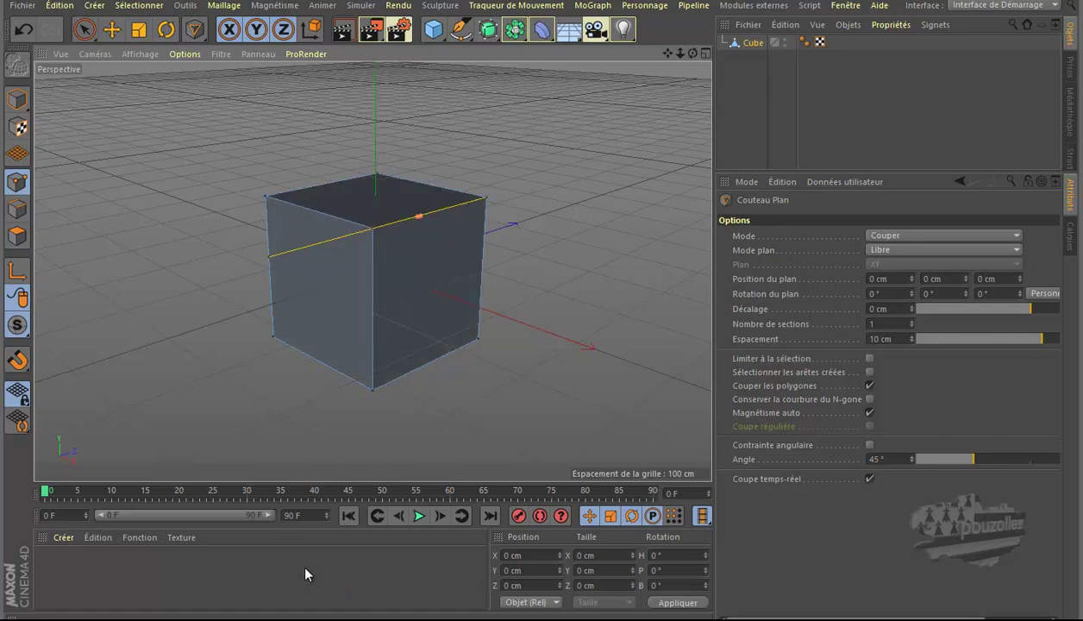